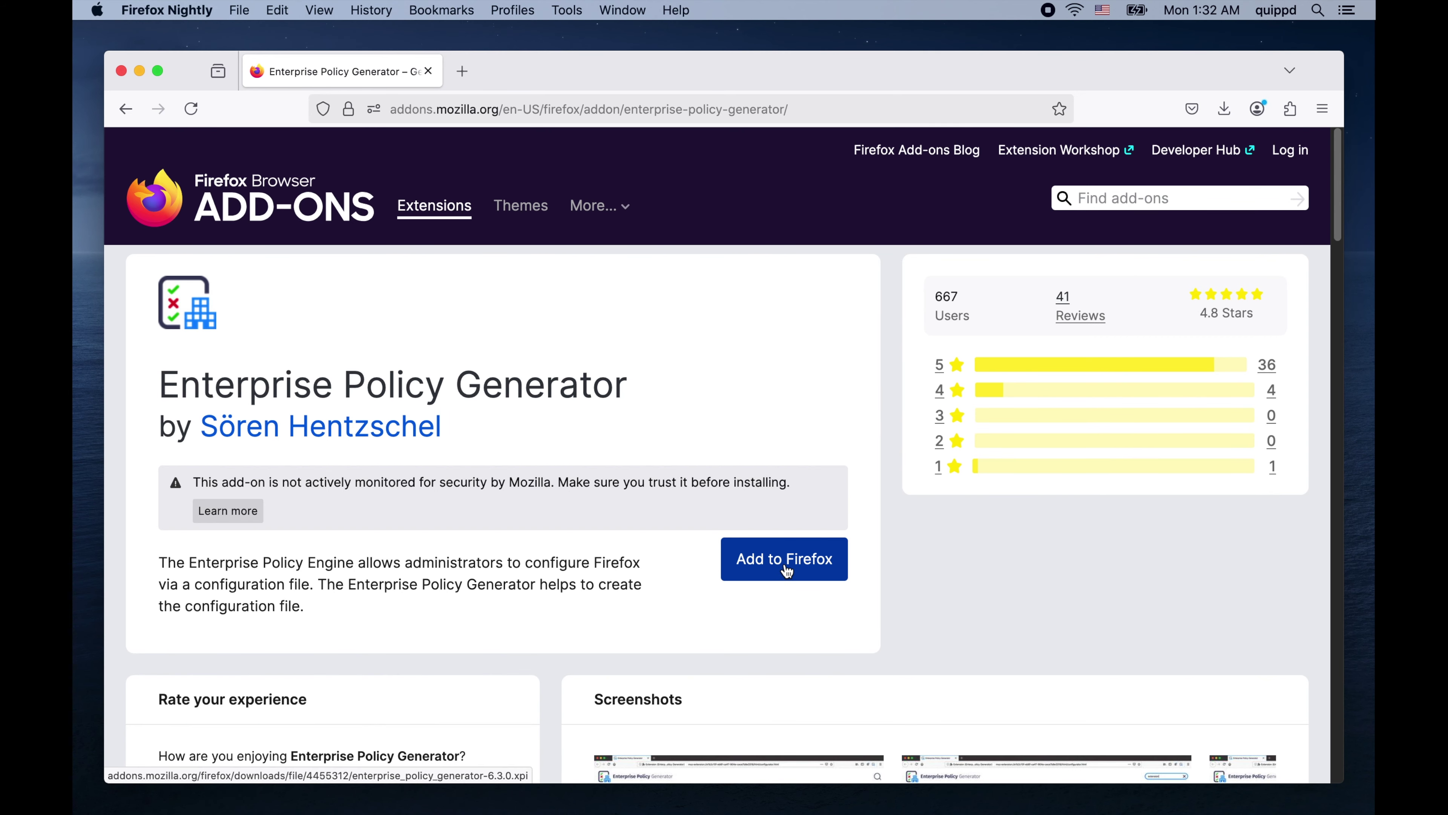
- Install the Enterprise Policy Generator add-on in Firefox and open its policy configurator
{"action": "left_click", "coordinate": [784, 564]}
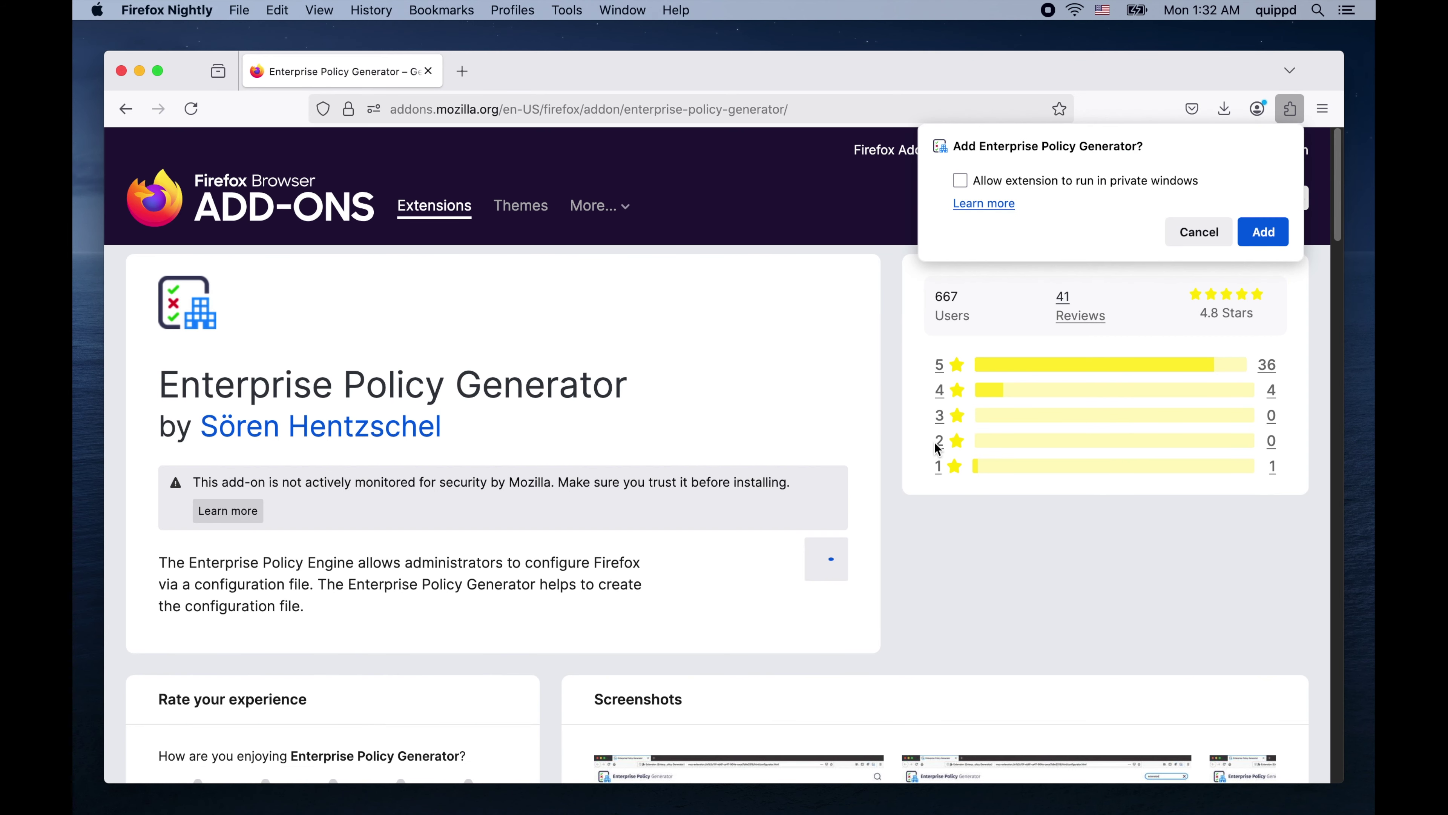
{"action": "left_click", "coordinate": [1263, 232]}
{"action": "left_click", "coordinate": [1294, 219]}
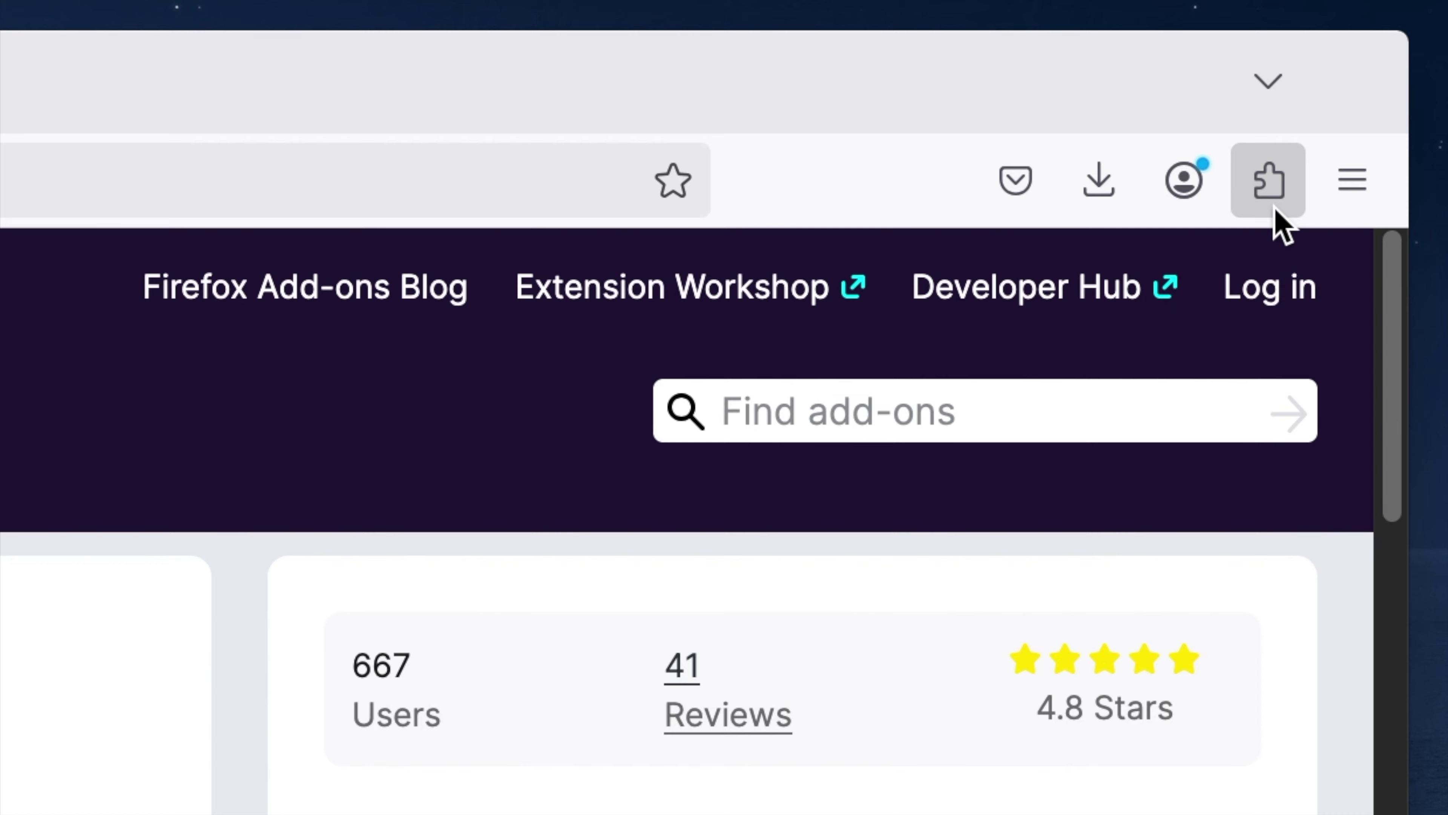
{"action": "left_click", "coordinate": [1292, 119]}
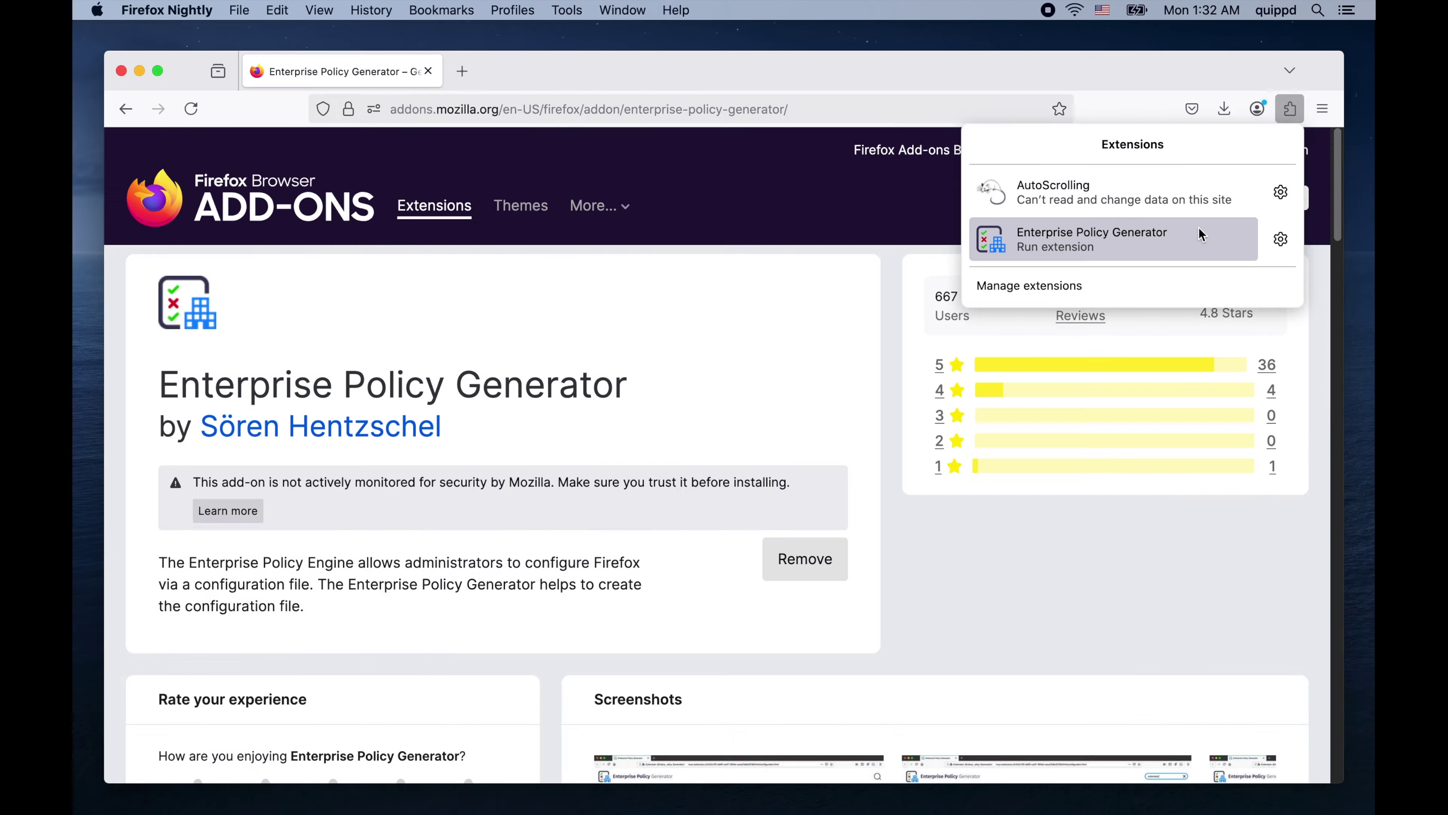
{"action": "left_click", "coordinate": [1037, 505]}
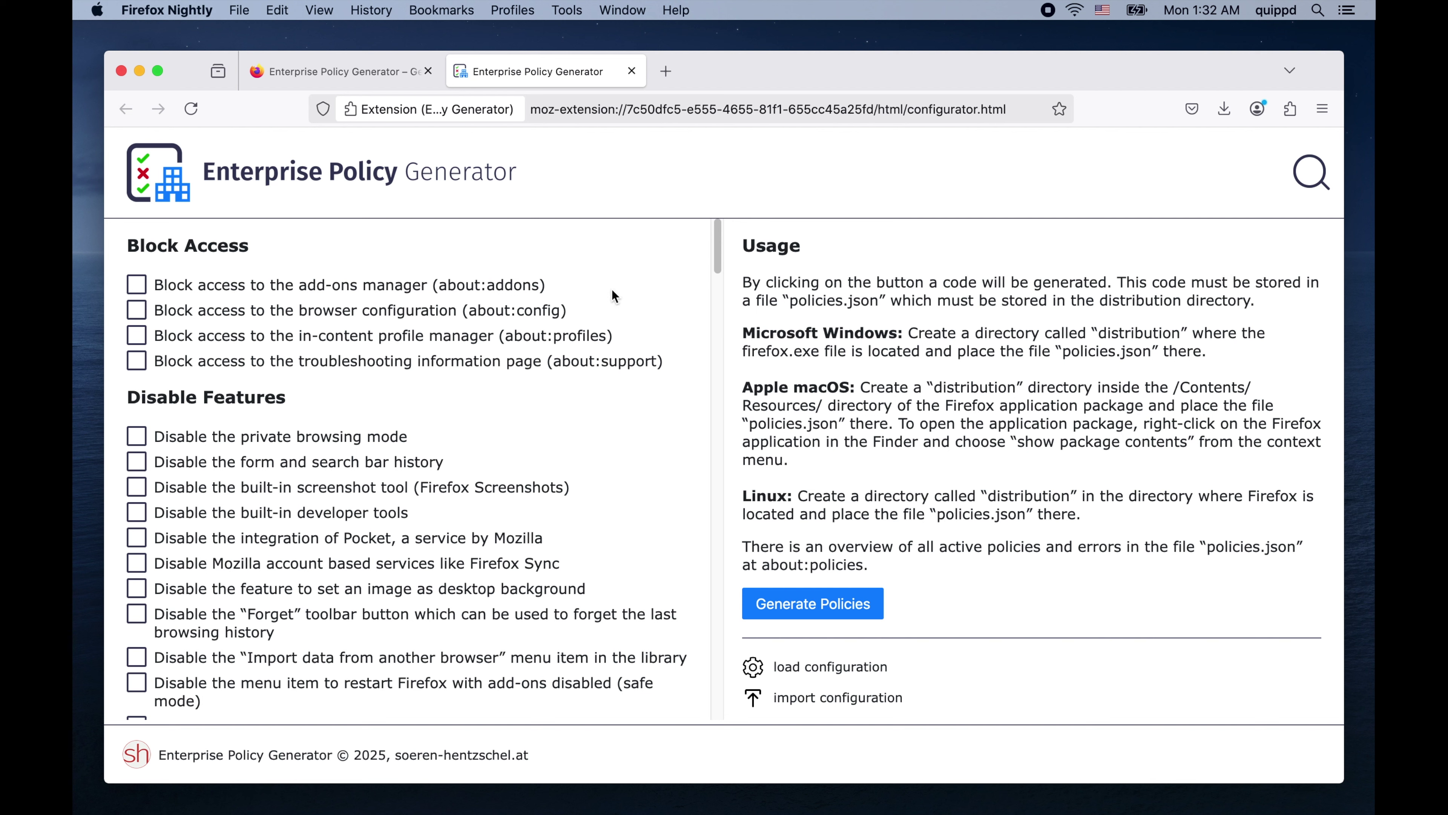
- Look through the available policy options, from access blocking and disabled features to customization, network, security and miscellaneous browser settings
{"action": "scroll", "coordinate": [612, 277], "scroll_direction": "down", "scroll_amount": 1}
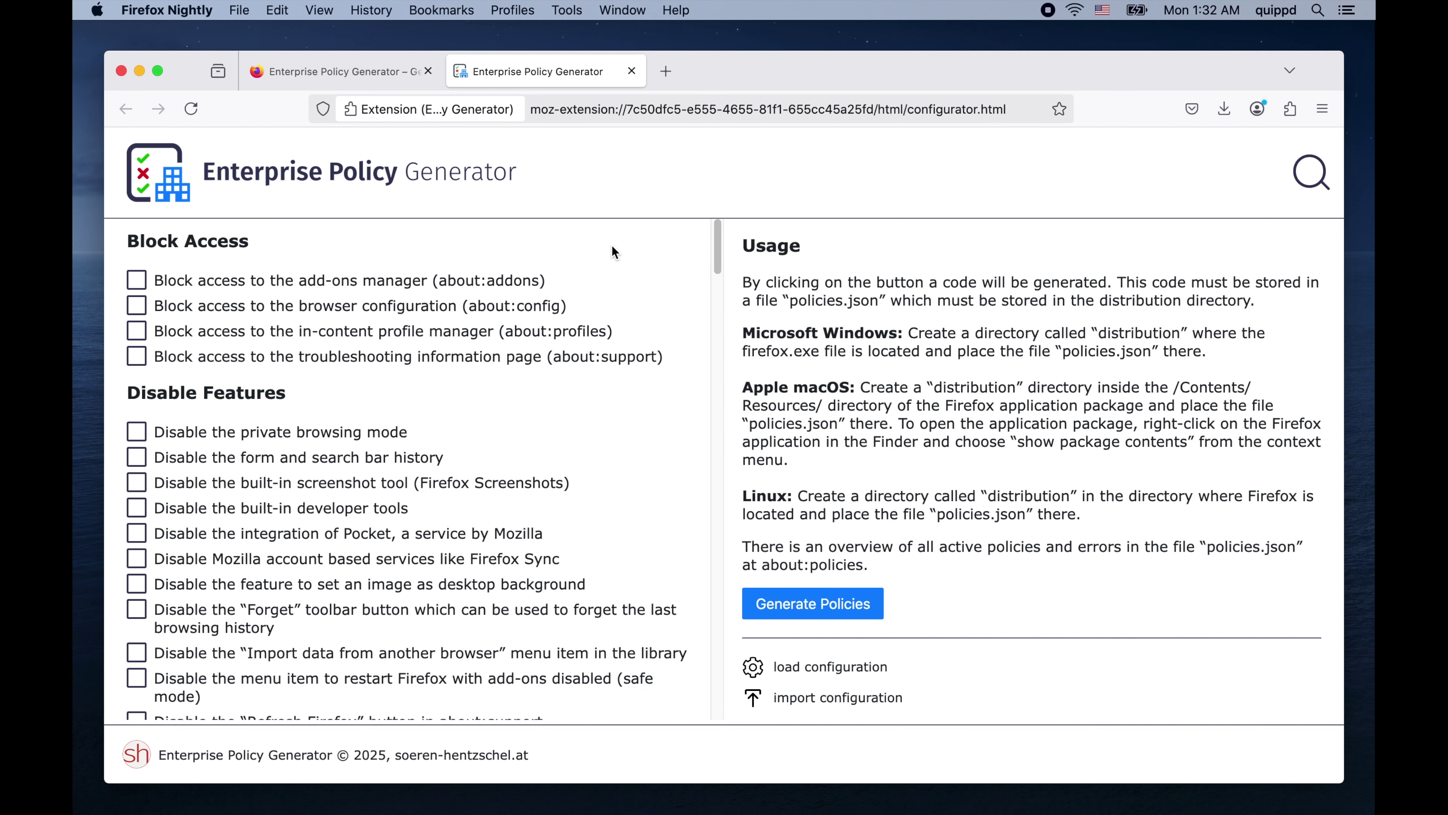
{"action": "scroll", "coordinate": [609, 465], "scroll_direction": "down", "scroll_amount": 5}
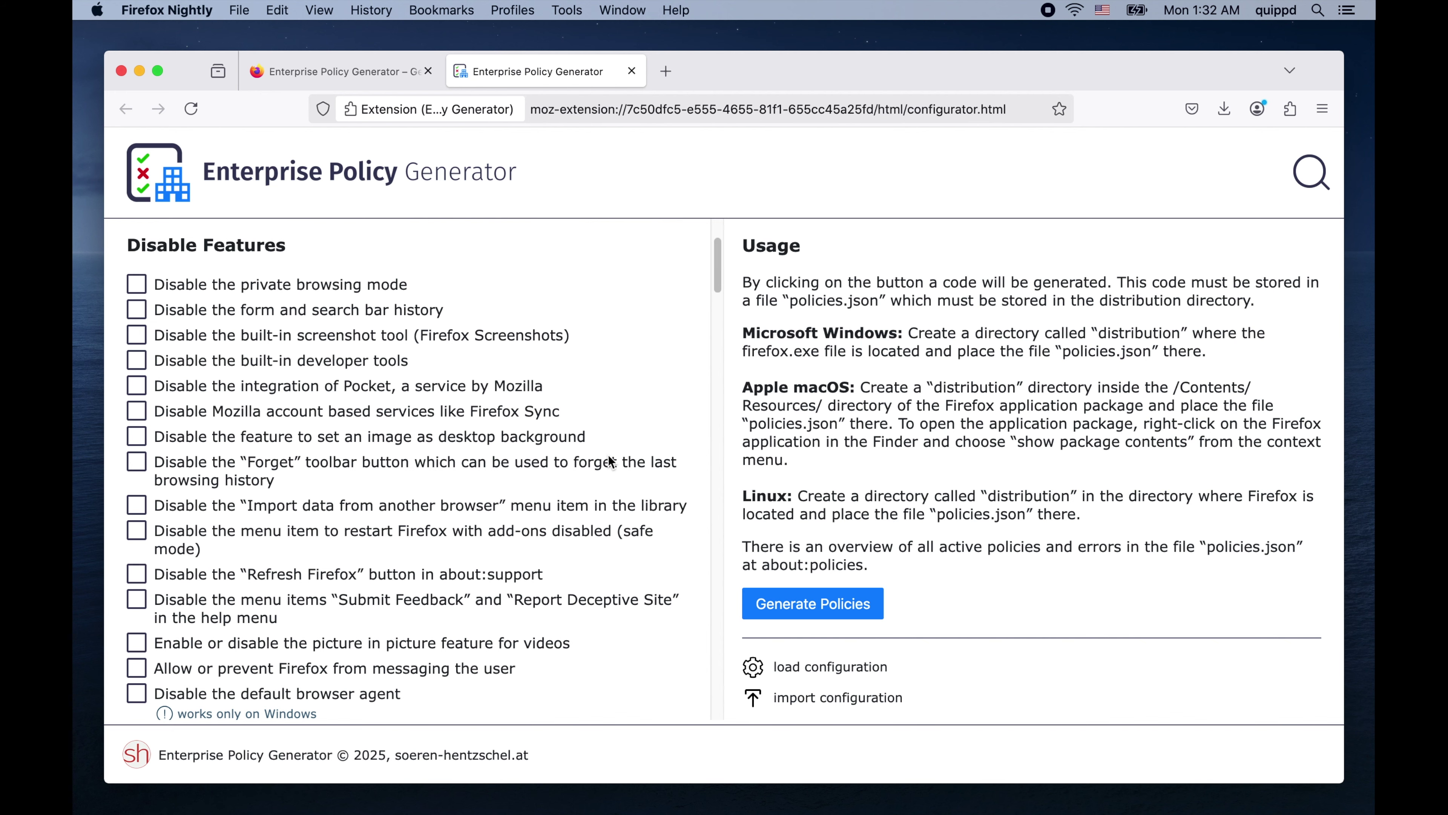
{"action": "scroll", "coordinate": [609, 460], "scroll_direction": "down", "scroll_amount": 6}
{"action": "scroll", "coordinate": [608, 455], "scroll_direction": "down", "scroll_amount": 8}
{"action": "scroll", "coordinate": [610, 462], "scroll_direction": "down", "scroll_amount": 4}
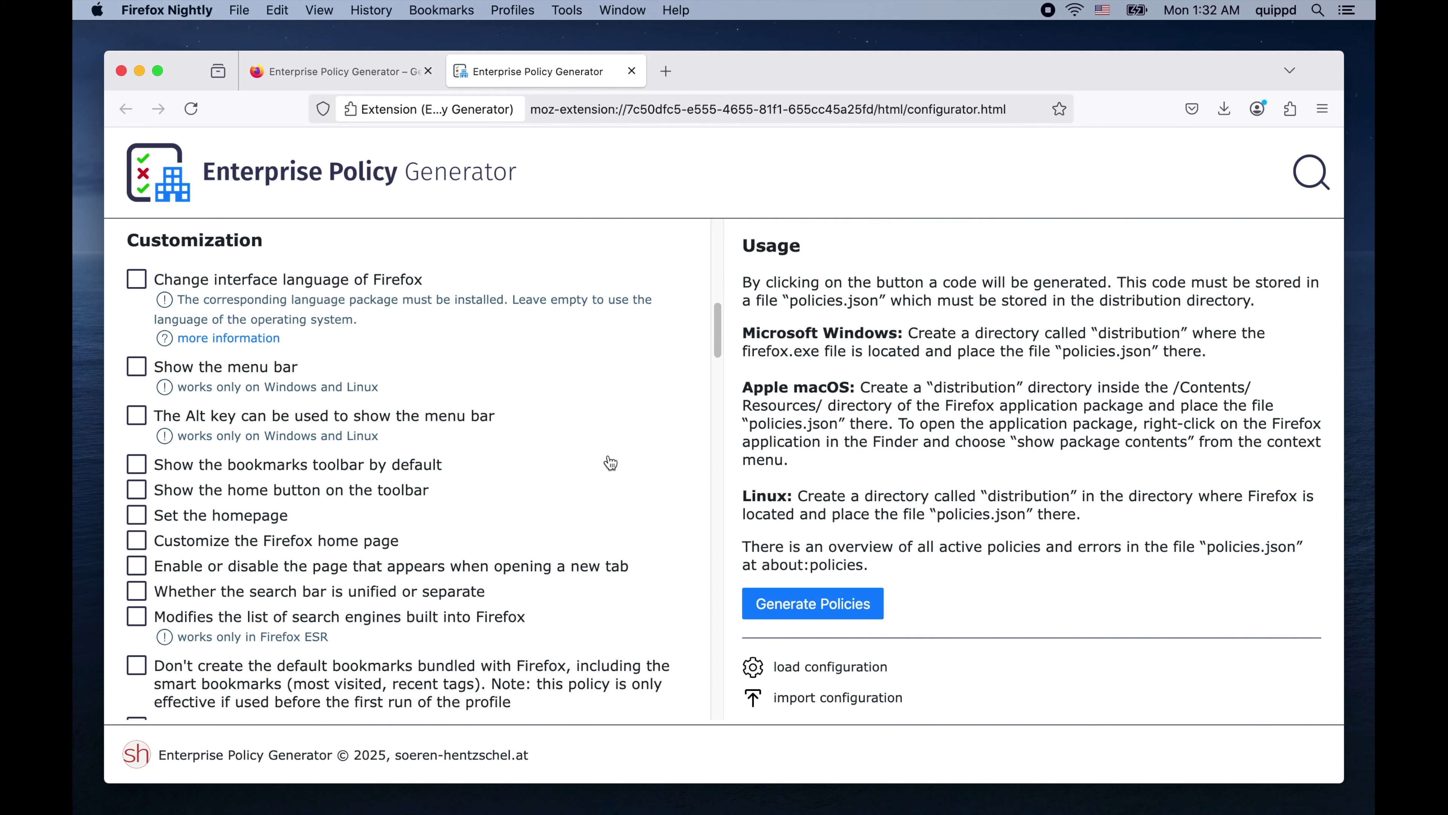
{"action": "scroll", "coordinate": [610, 462], "scroll_direction": "down", "scroll_amount": 8}
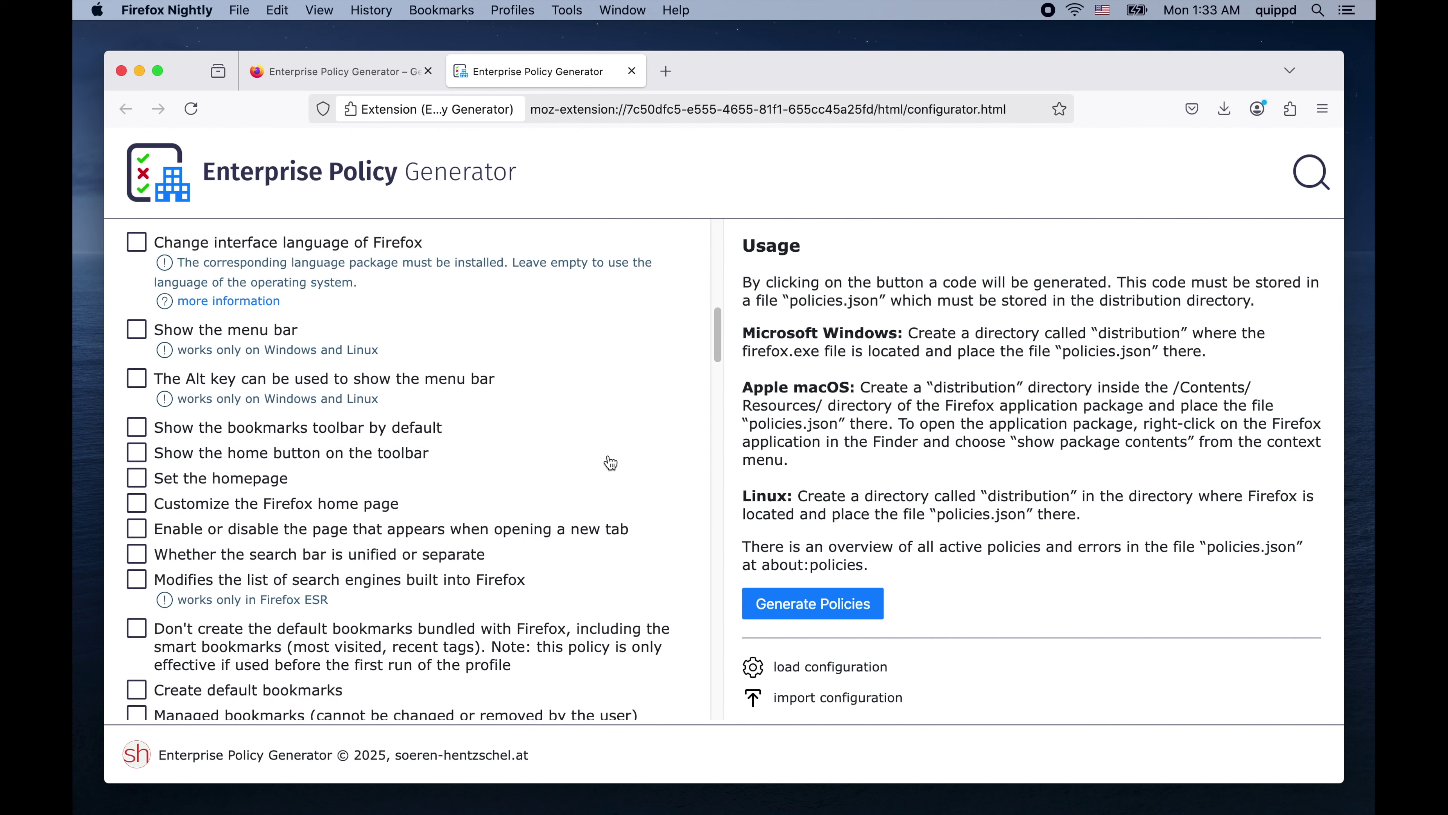
{"action": "scroll", "coordinate": [608, 456], "scroll_direction": "down", "scroll_amount": 10}
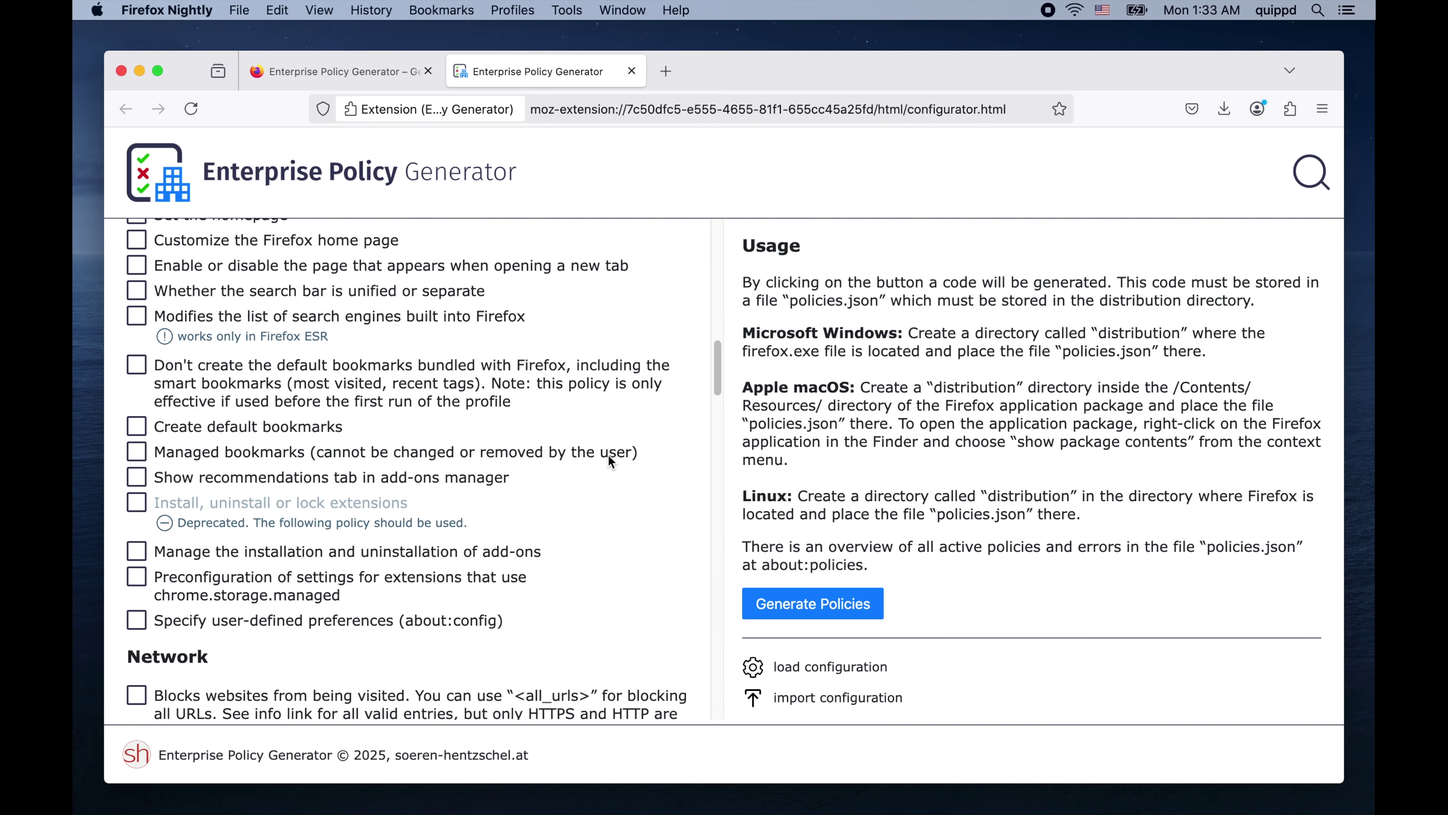
{"action": "scroll", "coordinate": [609, 456], "scroll_direction": "down", "scroll_amount": 3}
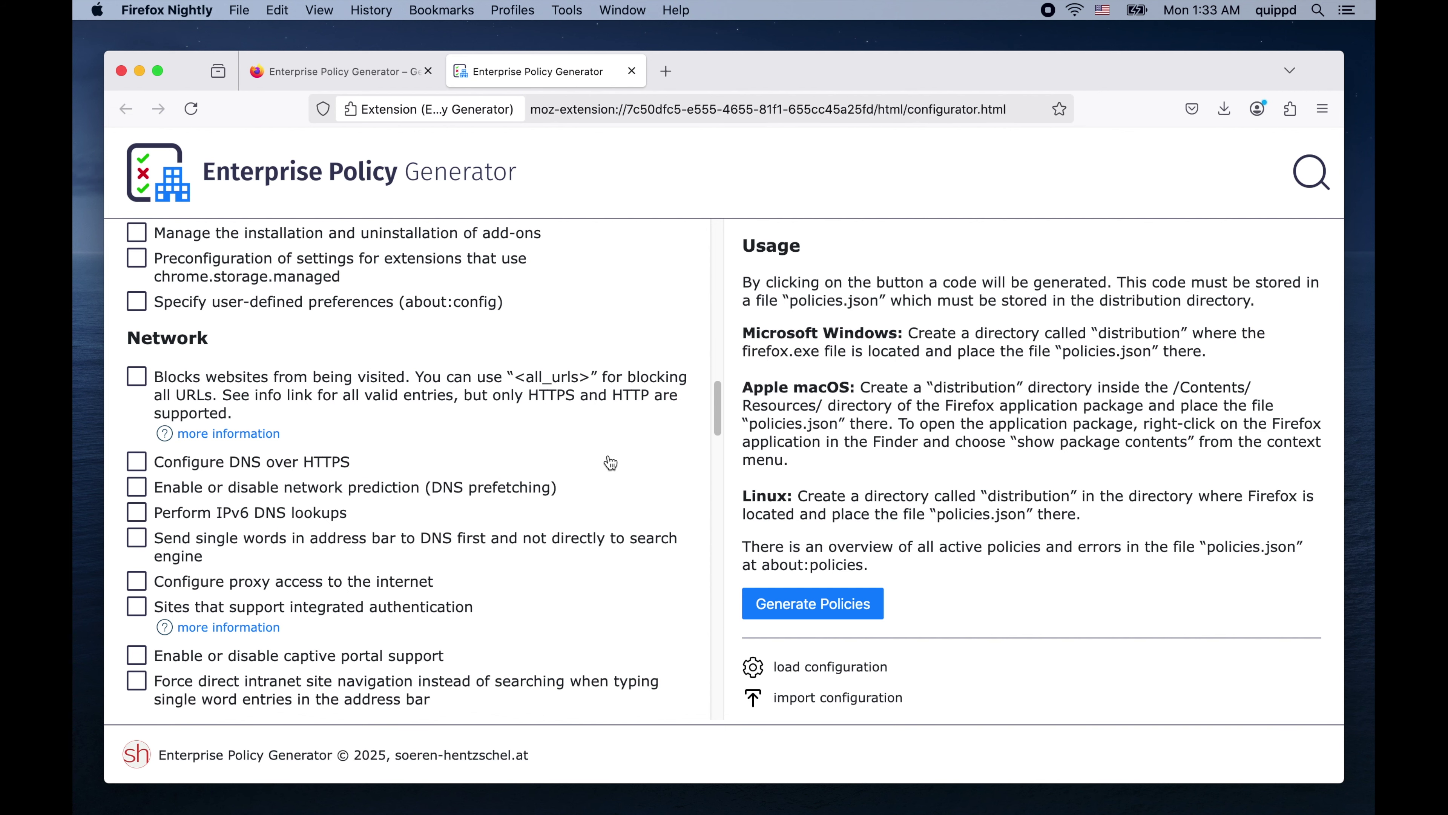
{"action": "scroll", "coordinate": [610, 462], "scroll_direction": "down", "scroll_amount": 20}
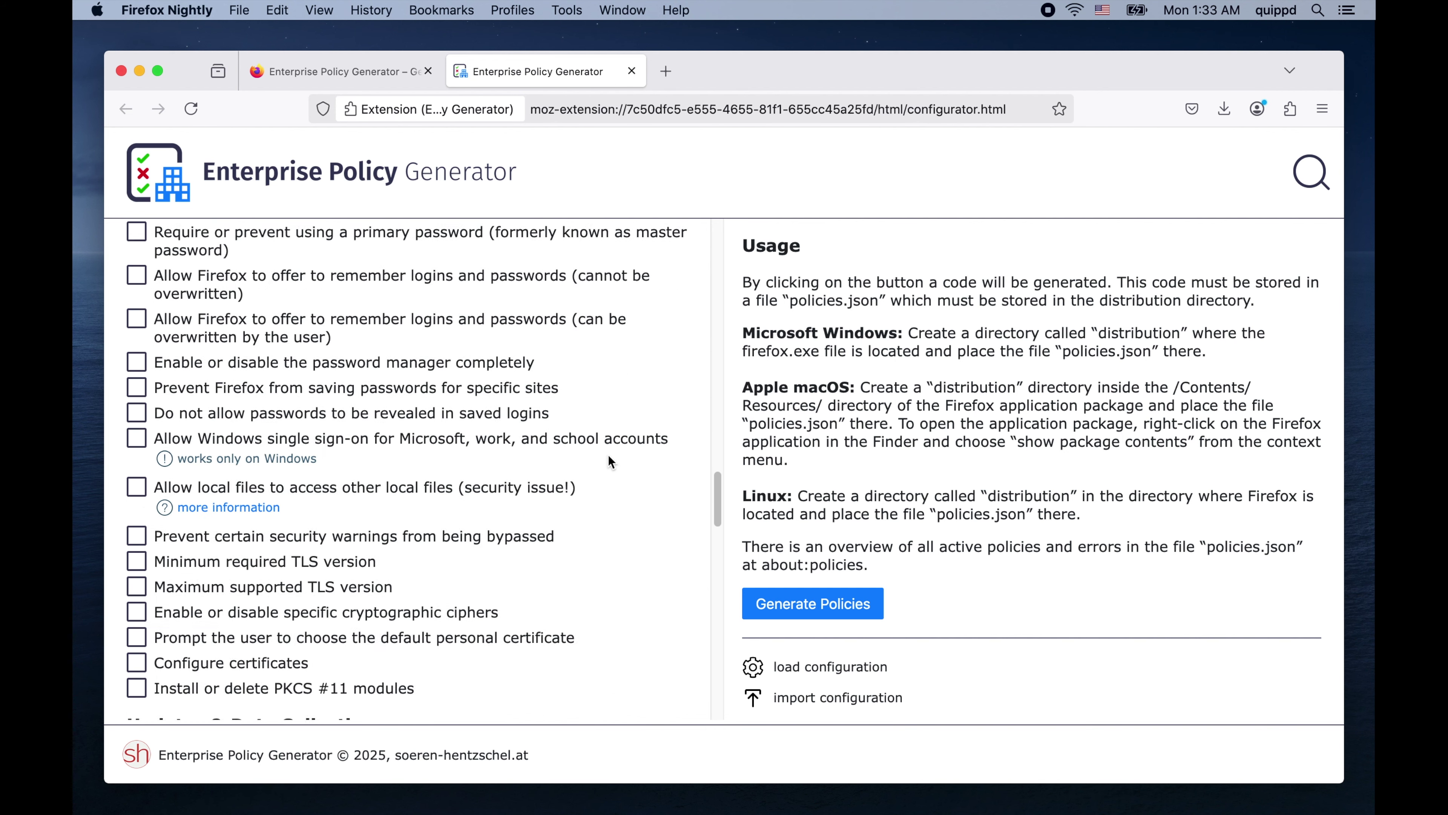
{"action": "scroll", "coordinate": [609, 461], "scroll_direction": "down", "scroll_amount": 20}
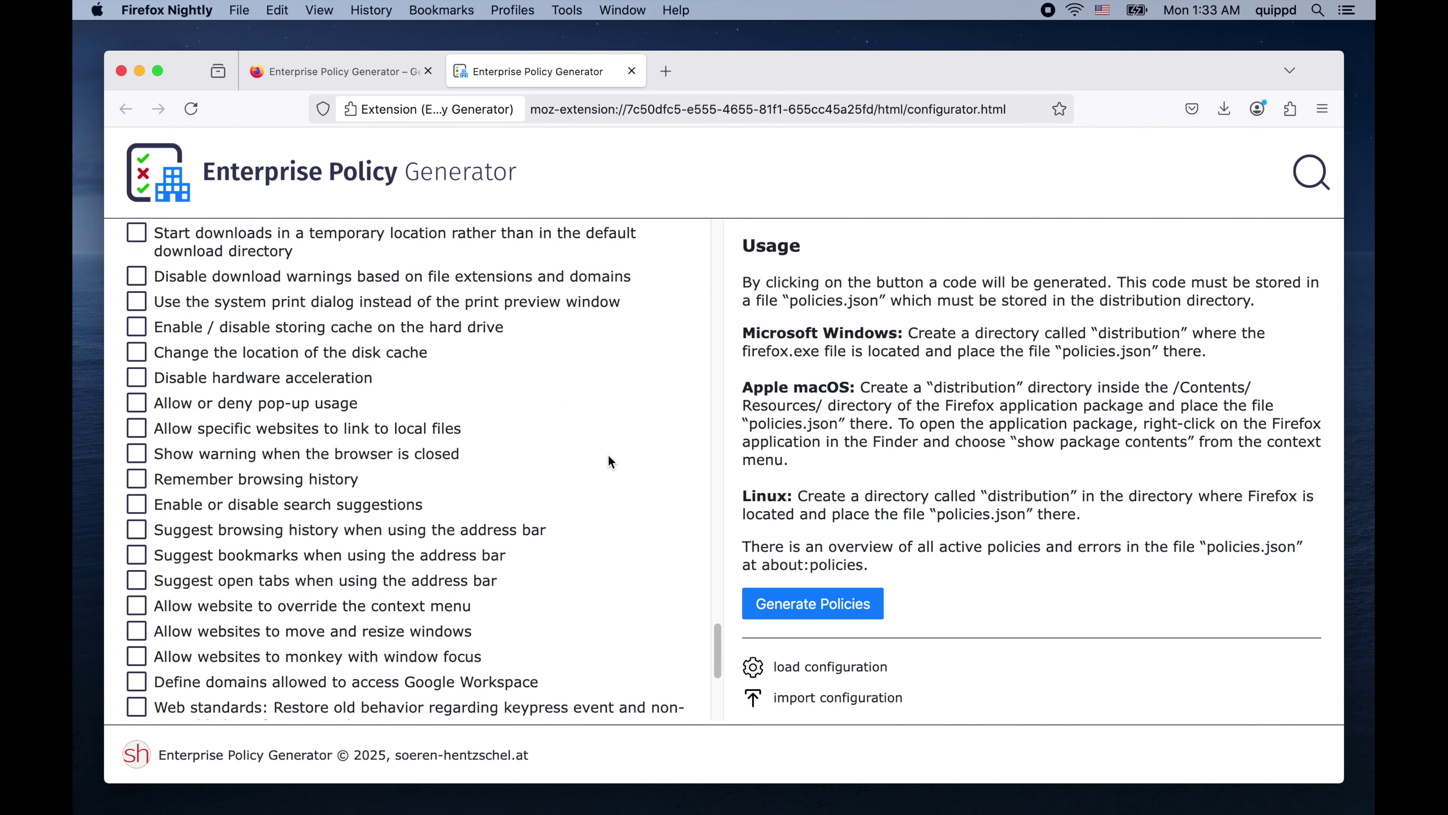
- Enable blocking access to the add-ons manager (about:addons) and generate the policies code
{"action": "scroll", "coordinate": [621, 461], "scroll_direction": "up", "scroll_amount": 20}
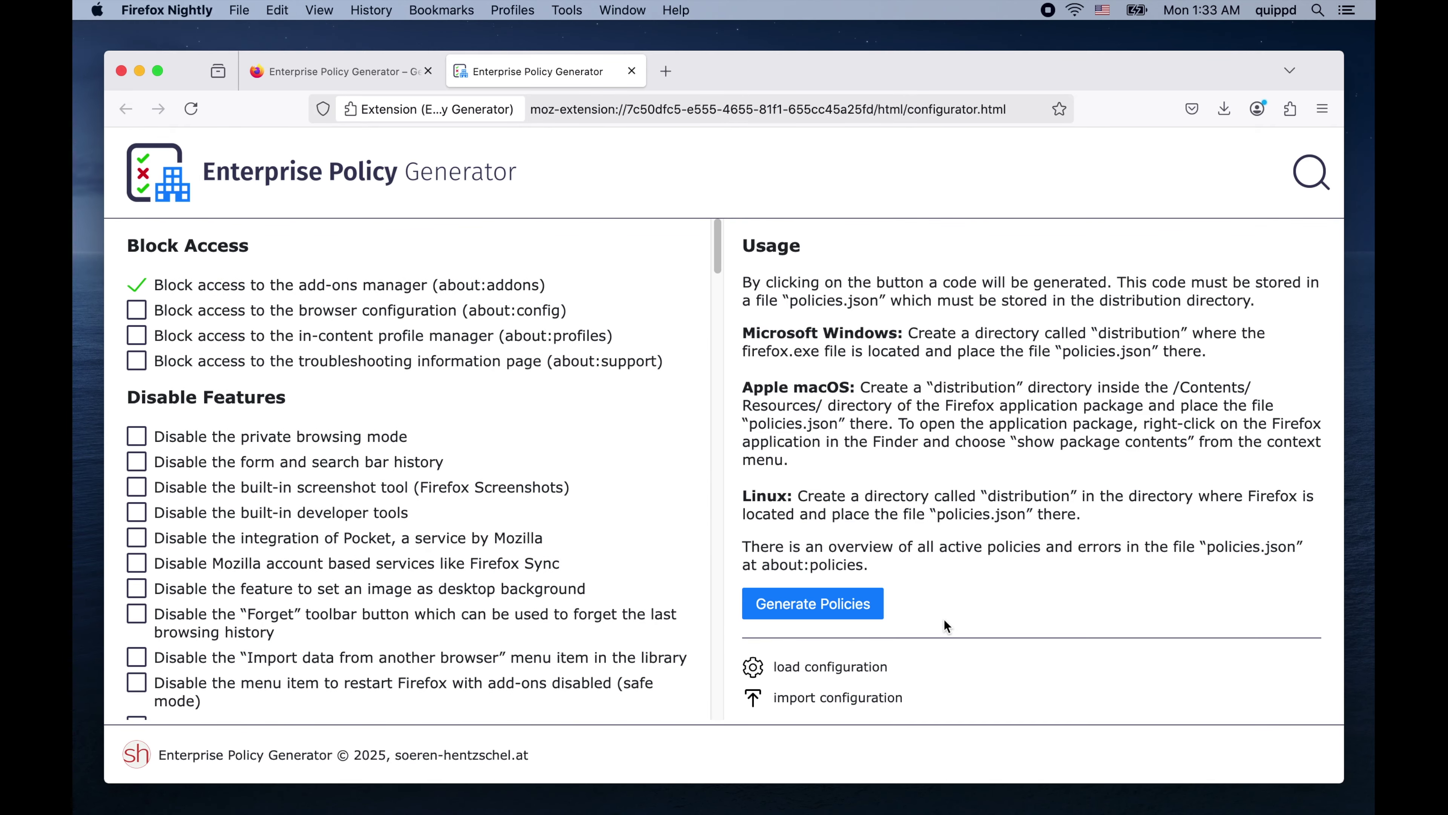
{"action": "left_click", "coordinate": [850, 607]}
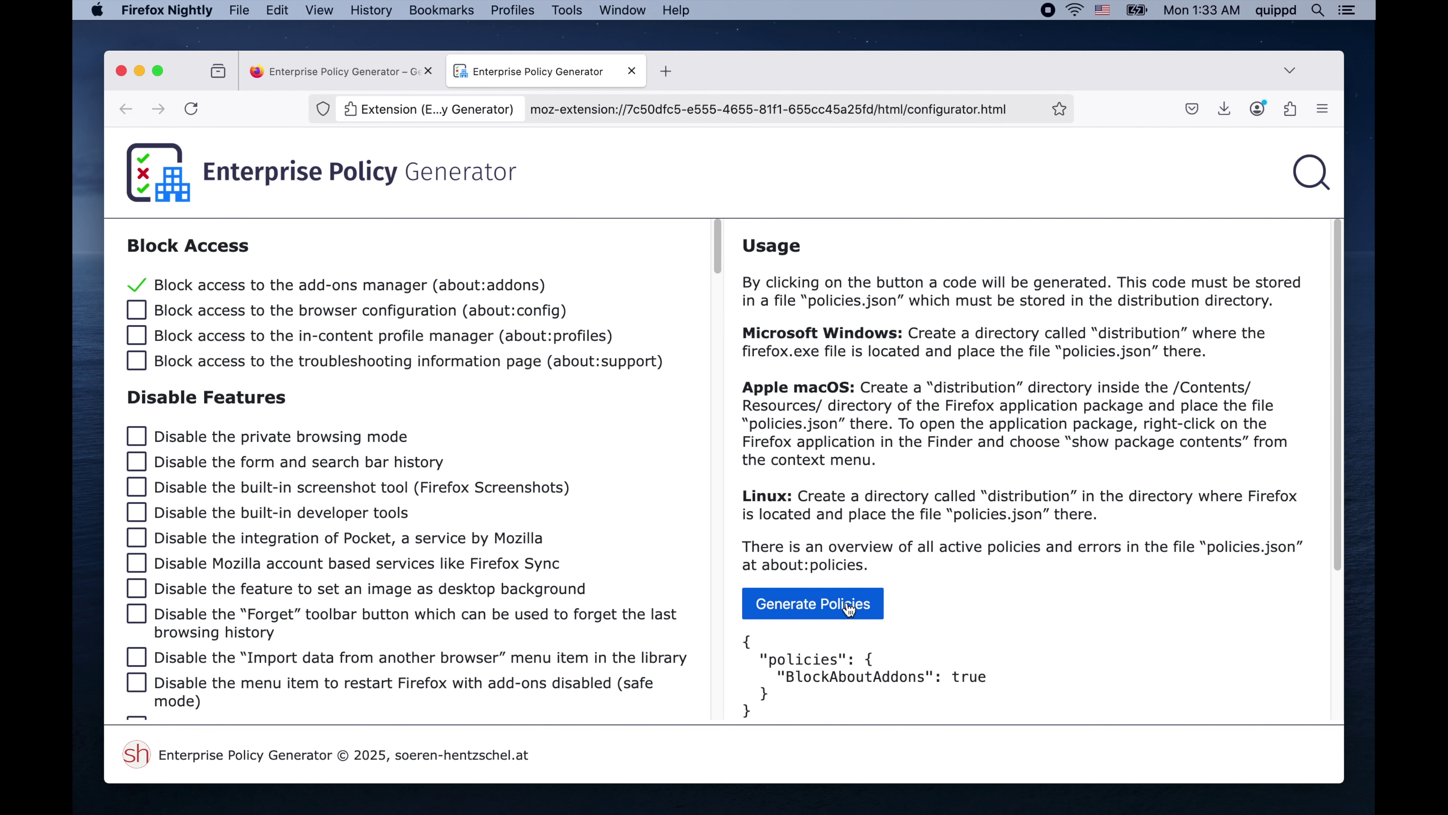
- Download the generated policies.json, allow the extension's download permission, and save the file as policies in Downloads
{"action": "scroll", "coordinate": [927, 604], "scroll_direction": "down", "scroll_amount": 5}
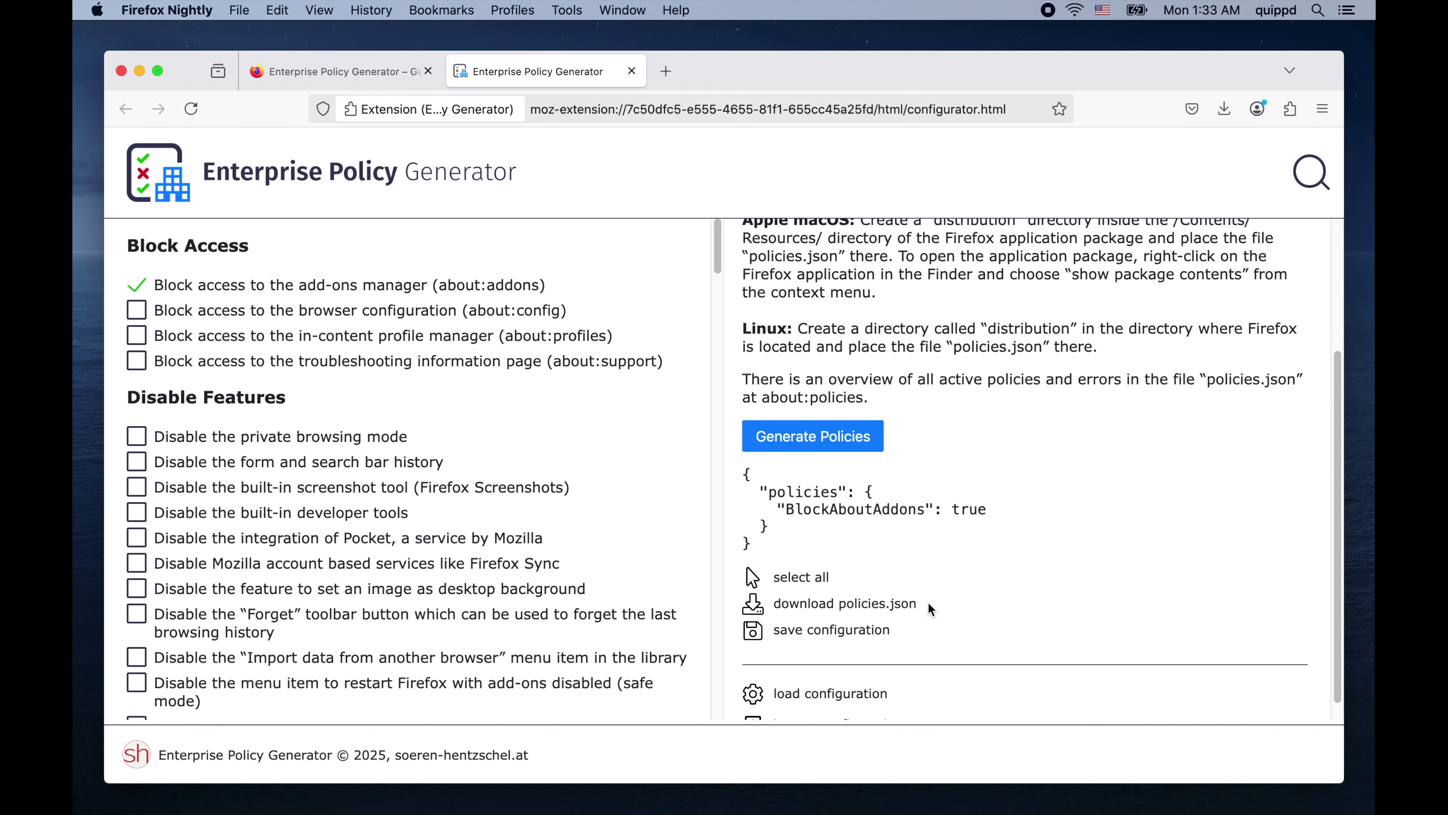
{"action": "scroll", "coordinate": [928, 604], "scroll_direction": "down", "scroll_amount": 1}
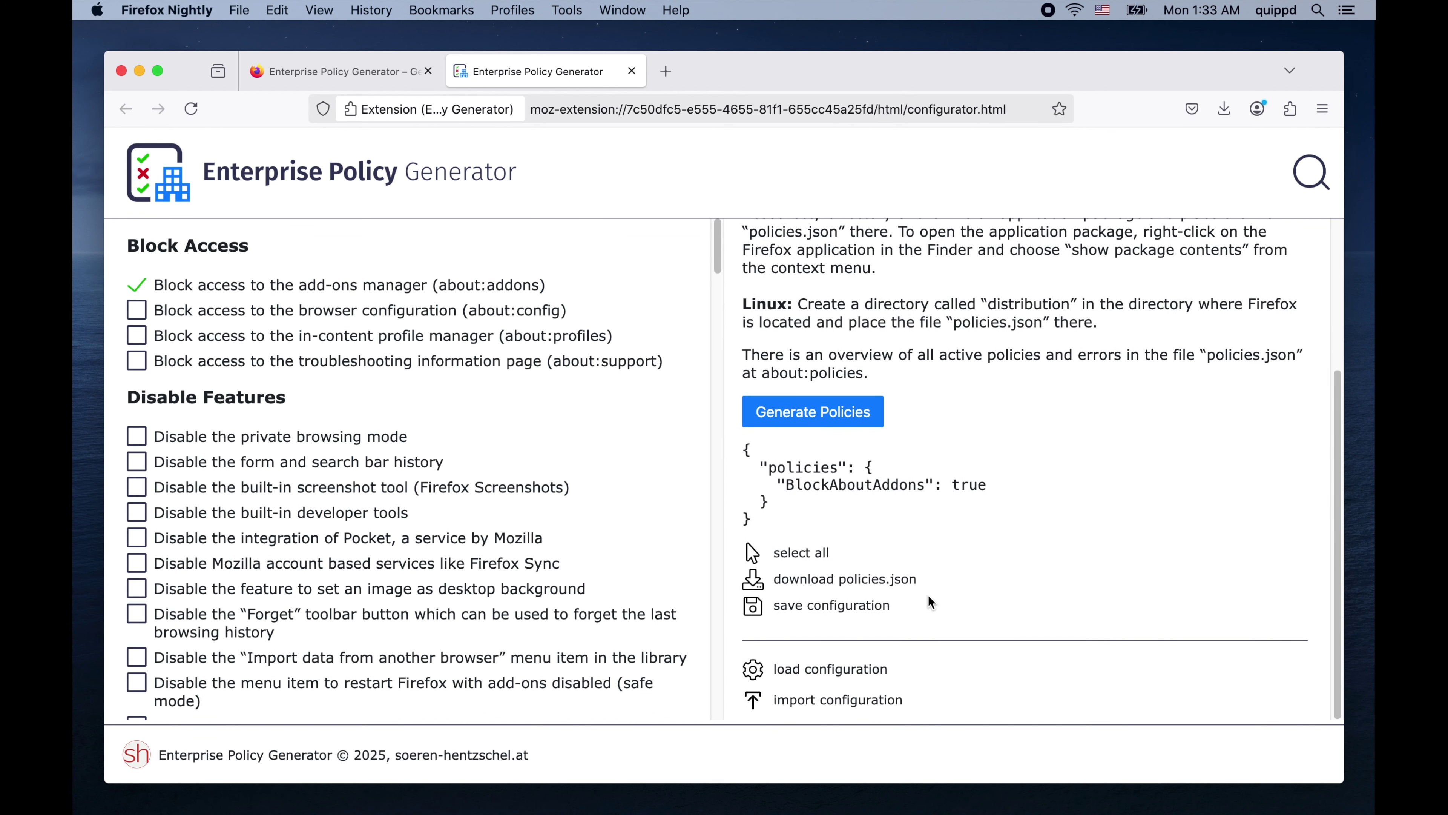
{"action": "left_click", "coordinate": [892, 593]}
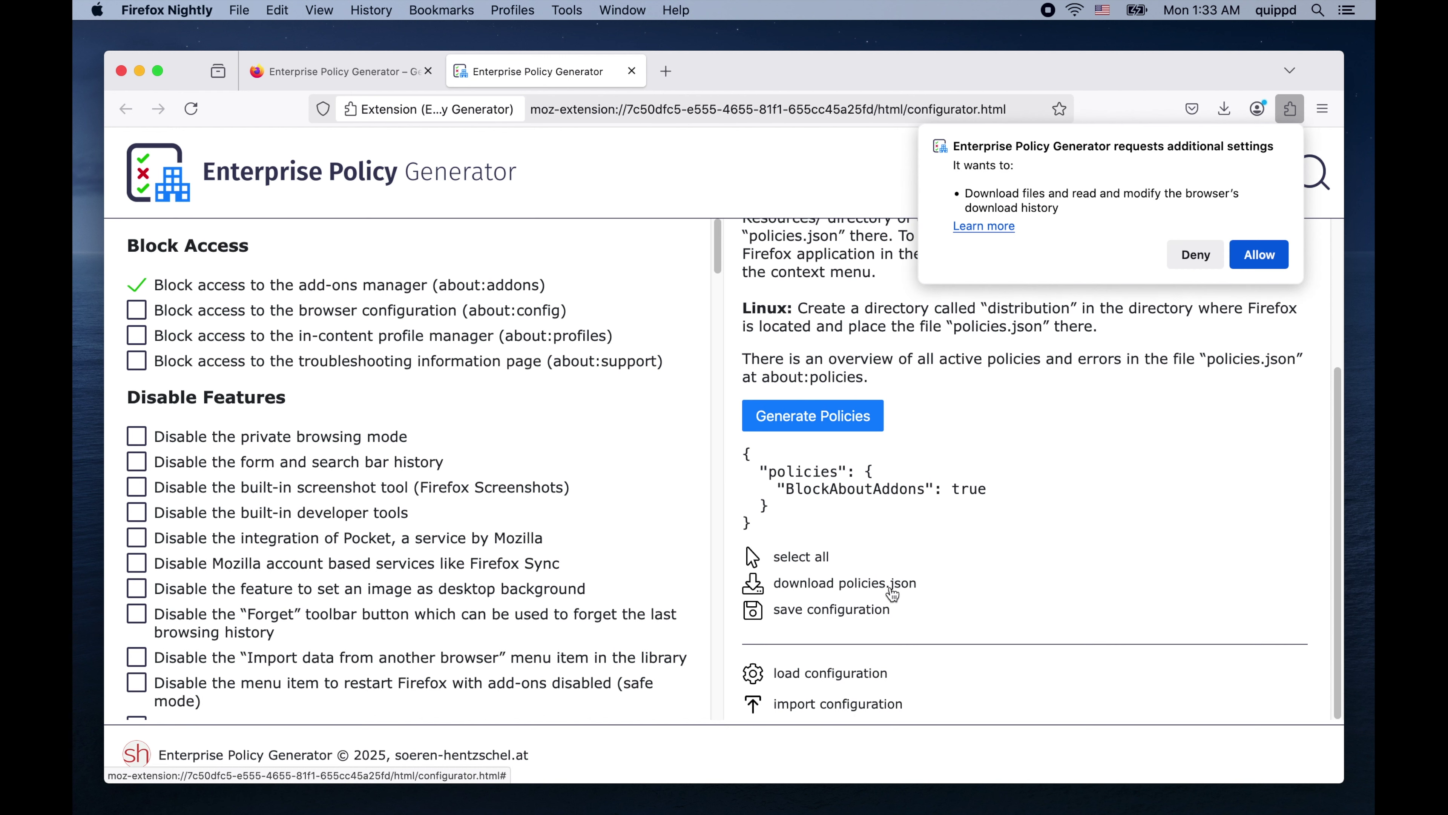
{"action": "left_click", "coordinate": [1248, 256]}
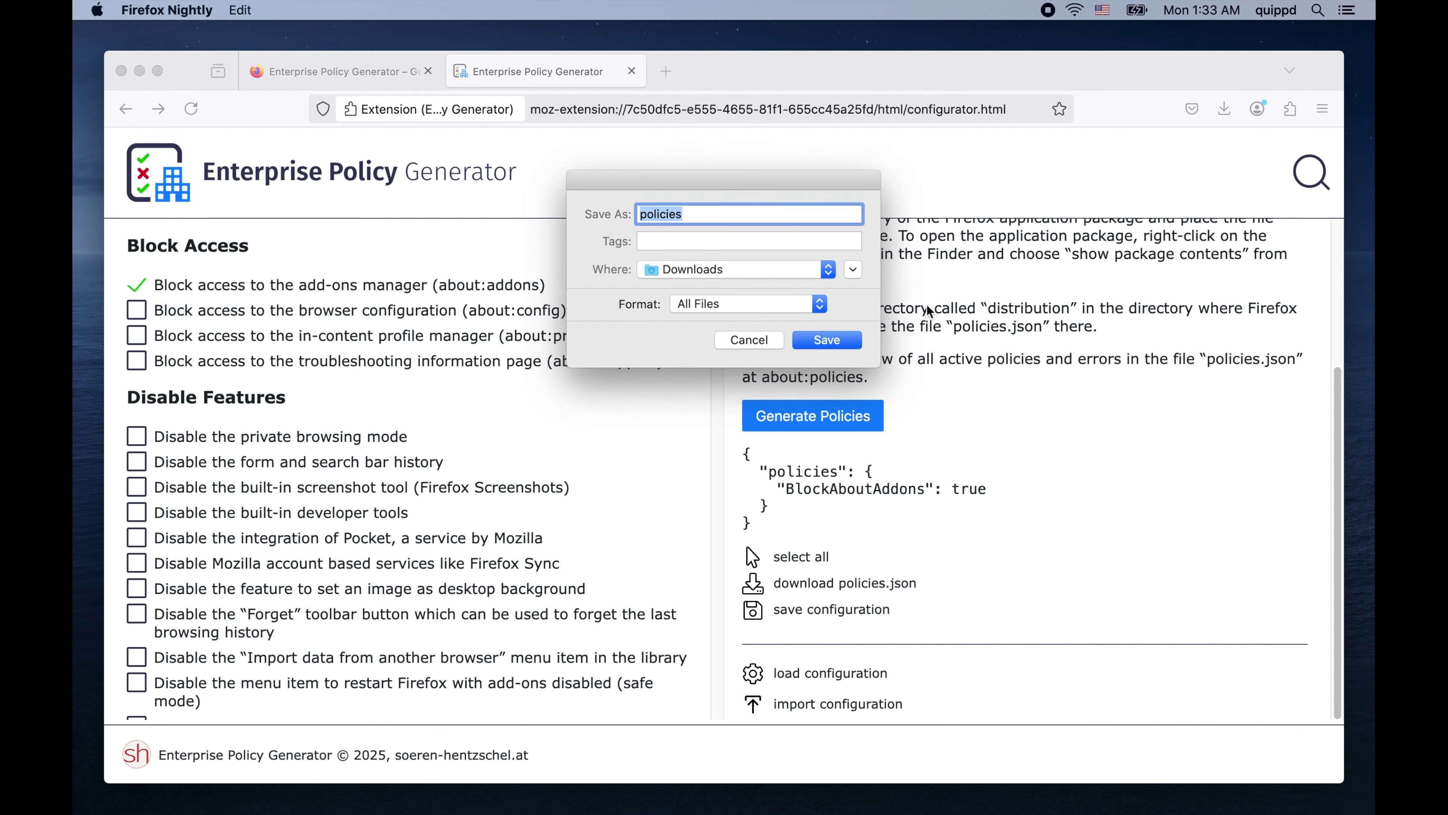
{"action": "left_click", "coordinate": [842, 342]}
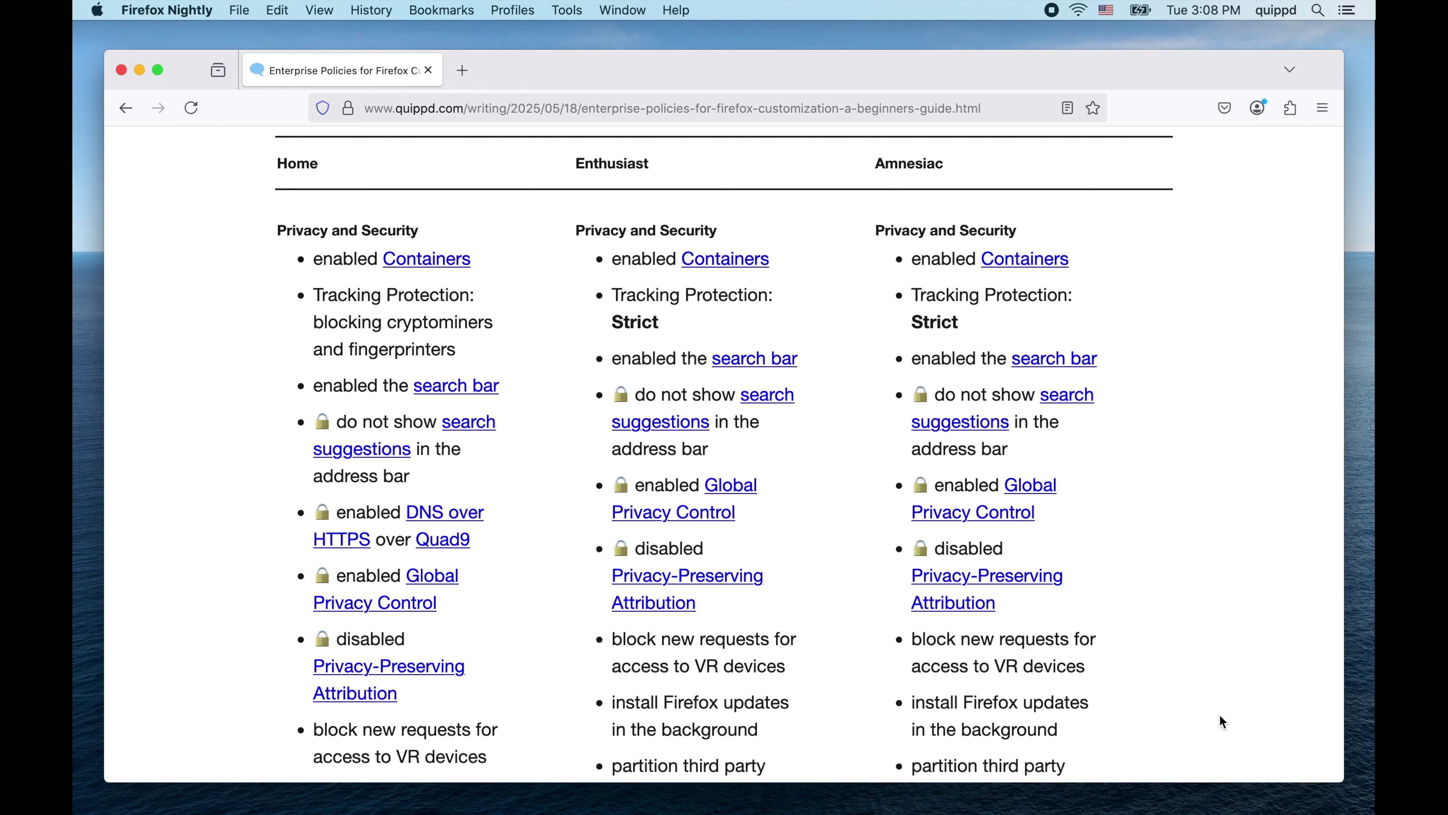
- Compare the Home, Enthusiast and Amnesiac policy sets in the article, covering privacy, fixed annoyances and miscellaneous settings, through to the installation section
{"action": "scroll", "coordinate": [1220, 716], "scroll_direction": "down", "scroll_amount": 5}
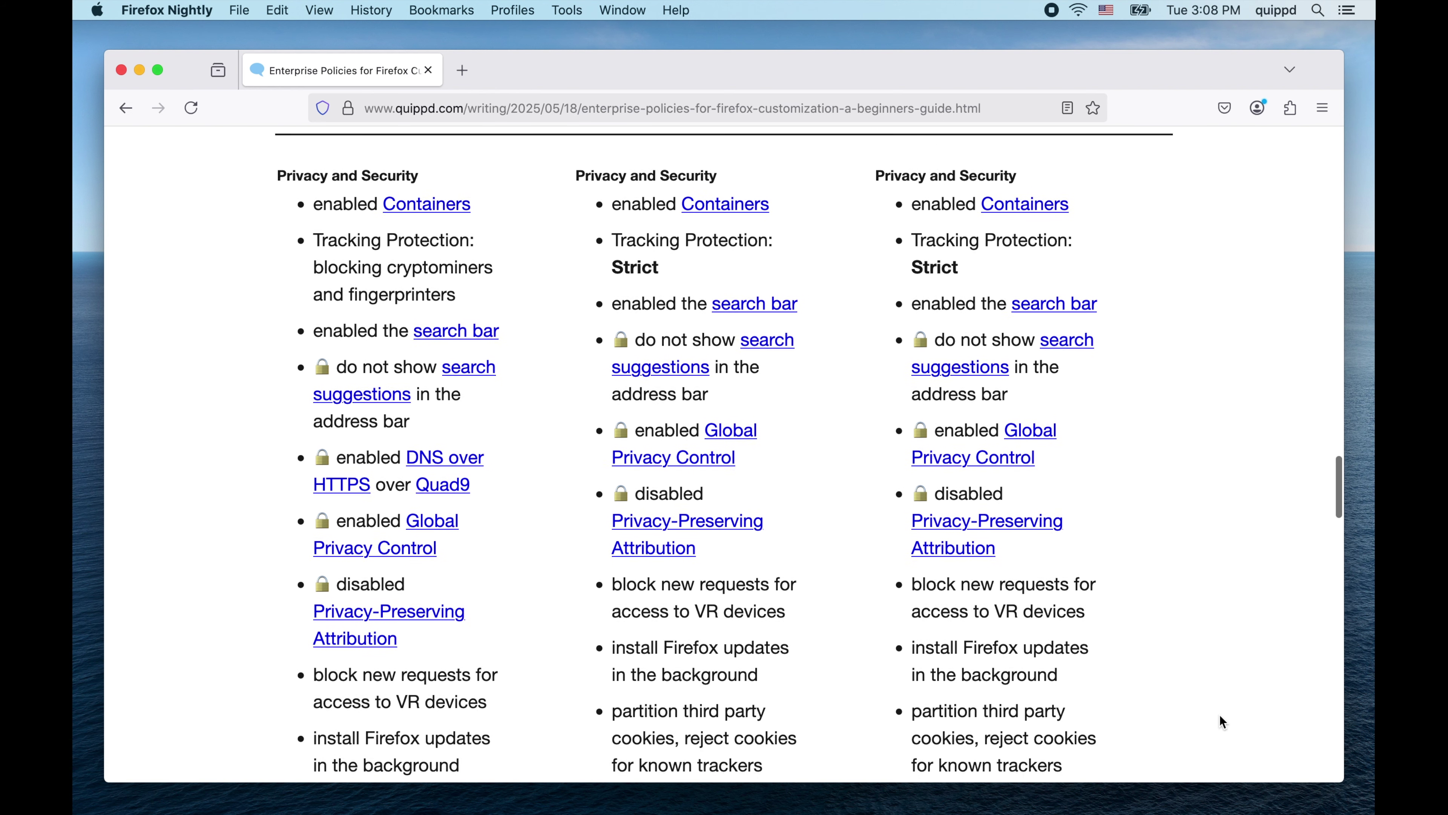
{"action": "scroll", "coordinate": [1219, 716], "scroll_direction": "down", "scroll_amount": 5}
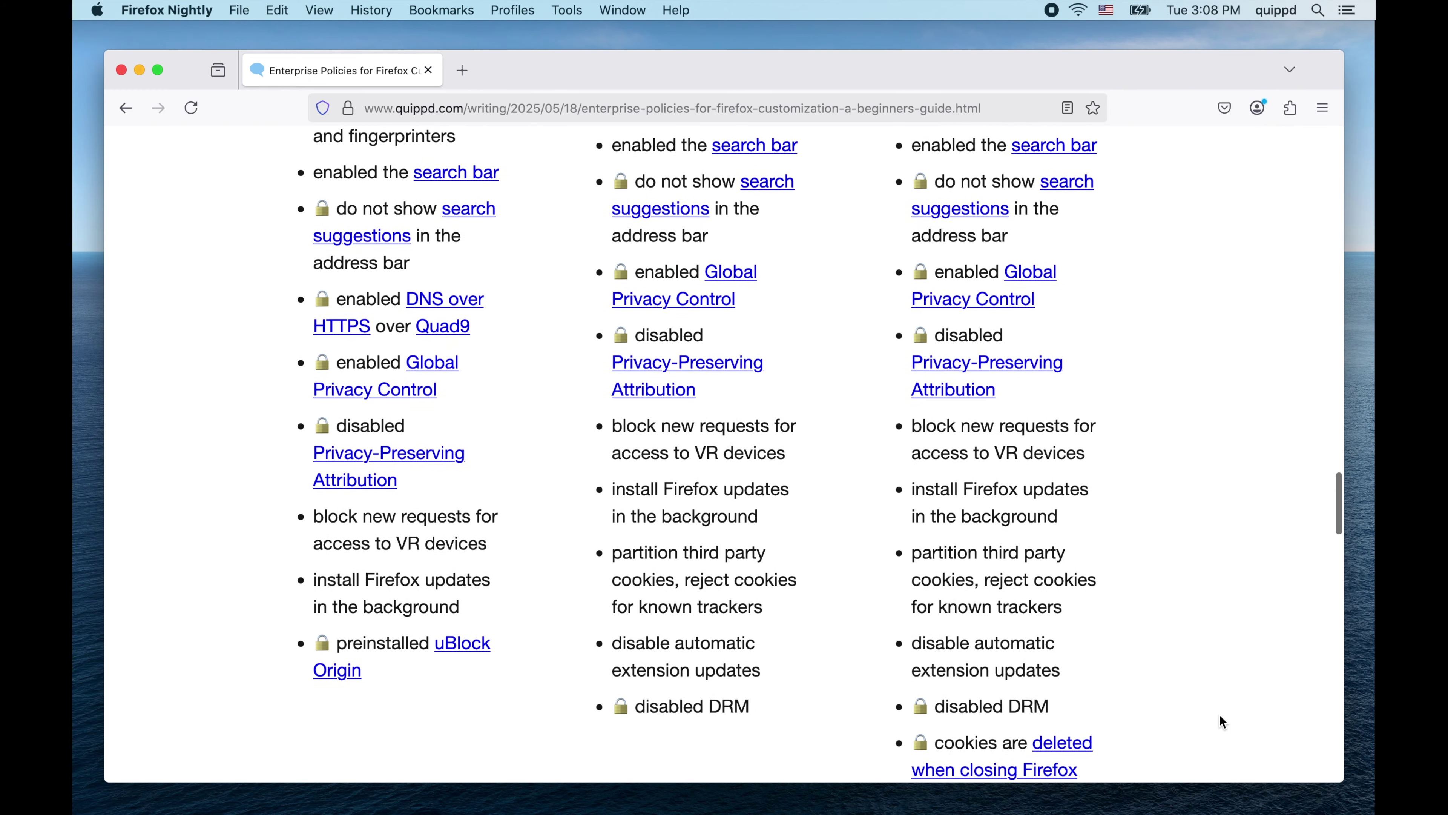
{"action": "scroll", "coordinate": [1219, 716], "scroll_direction": "down", "scroll_amount": 5}
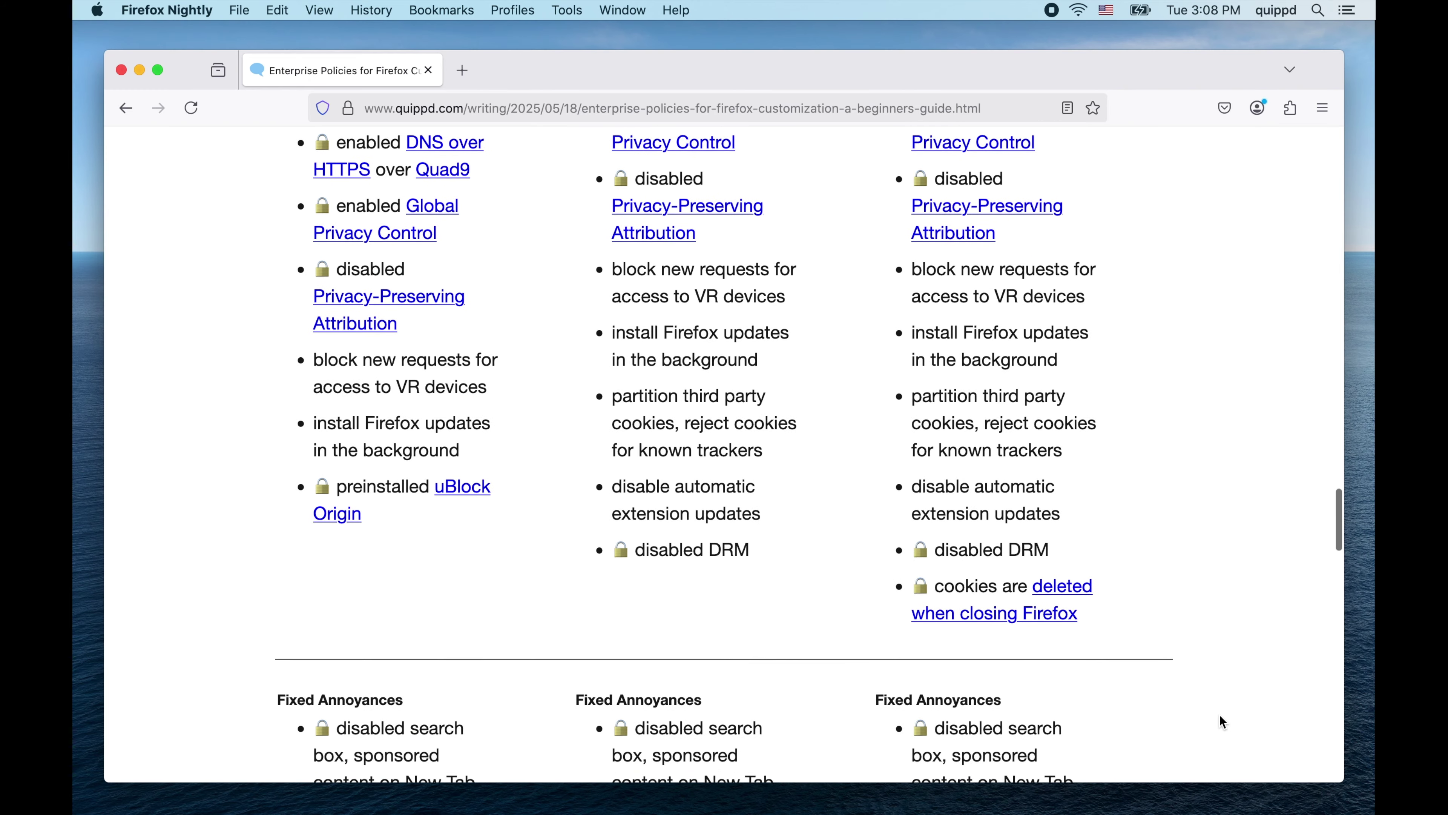
{"action": "scroll", "coordinate": [1220, 716], "scroll_direction": "down", "scroll_amount": 5}
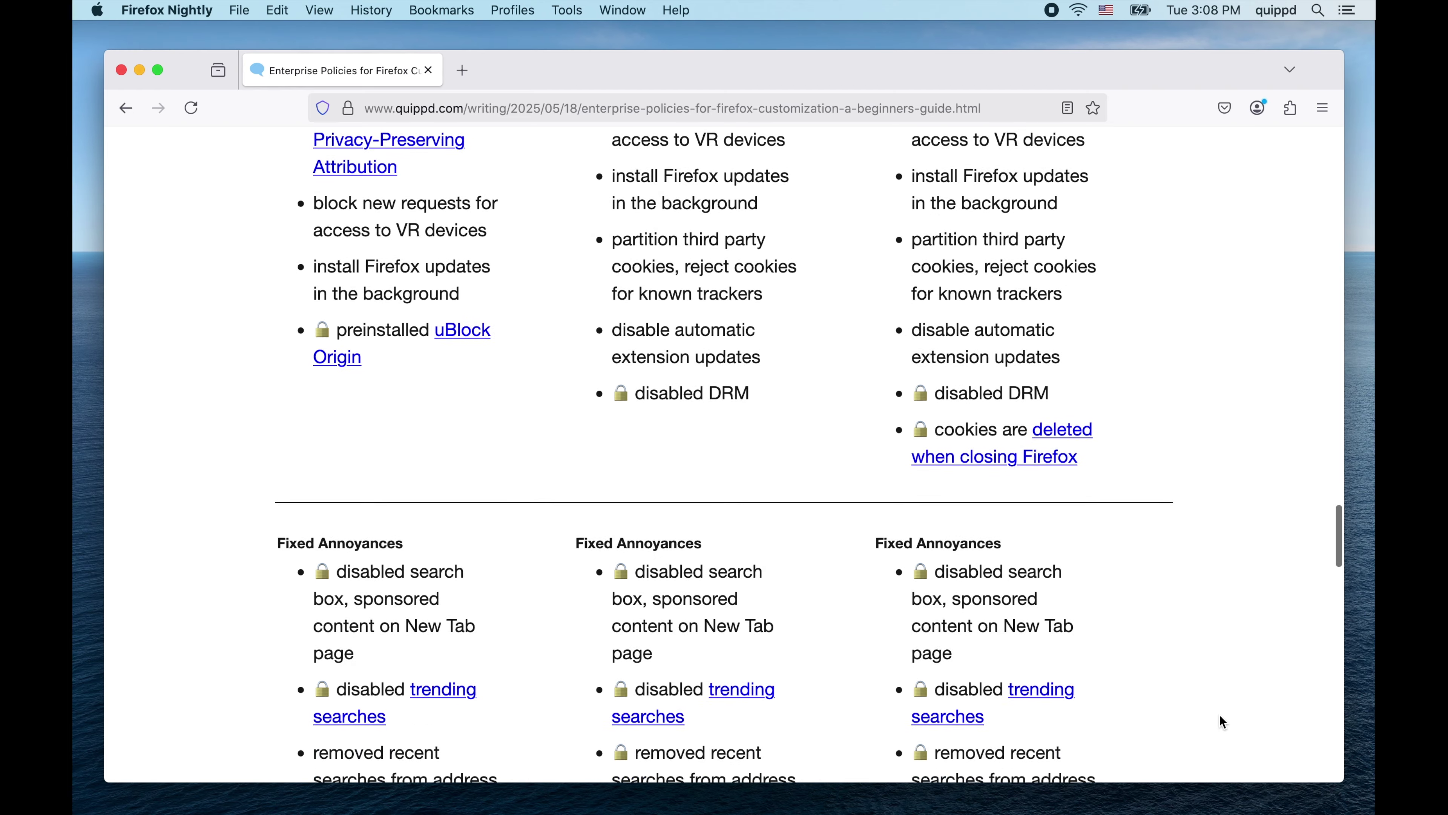
{"action": "scroll", "coordinate": [1220, 721], "scroll_direction": "down", "scroll_amount": 5}
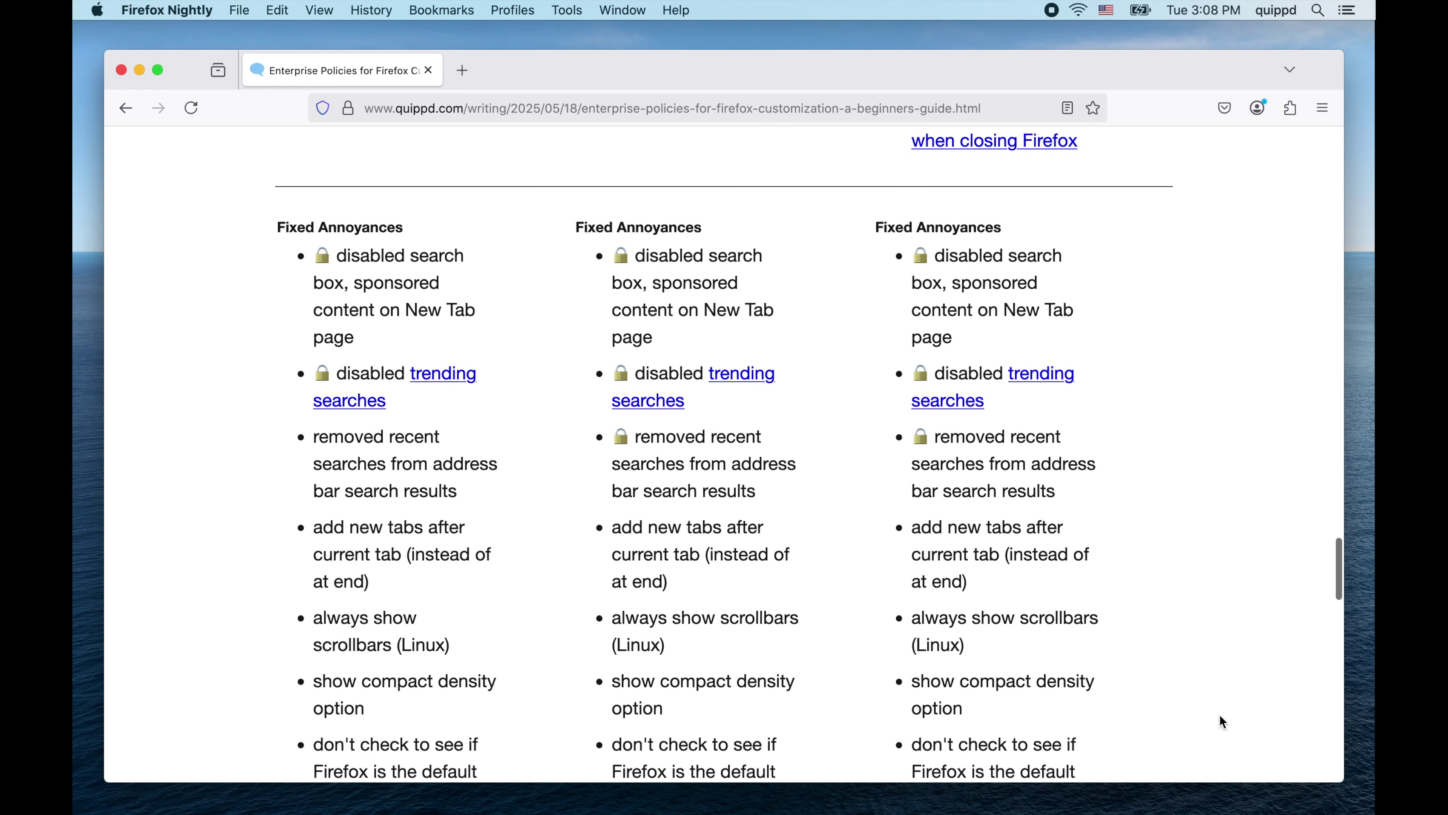
{"action": "scroll", "coordinate": [1220, 721], "scroll_direction": "down", "scroll_amount": 5}
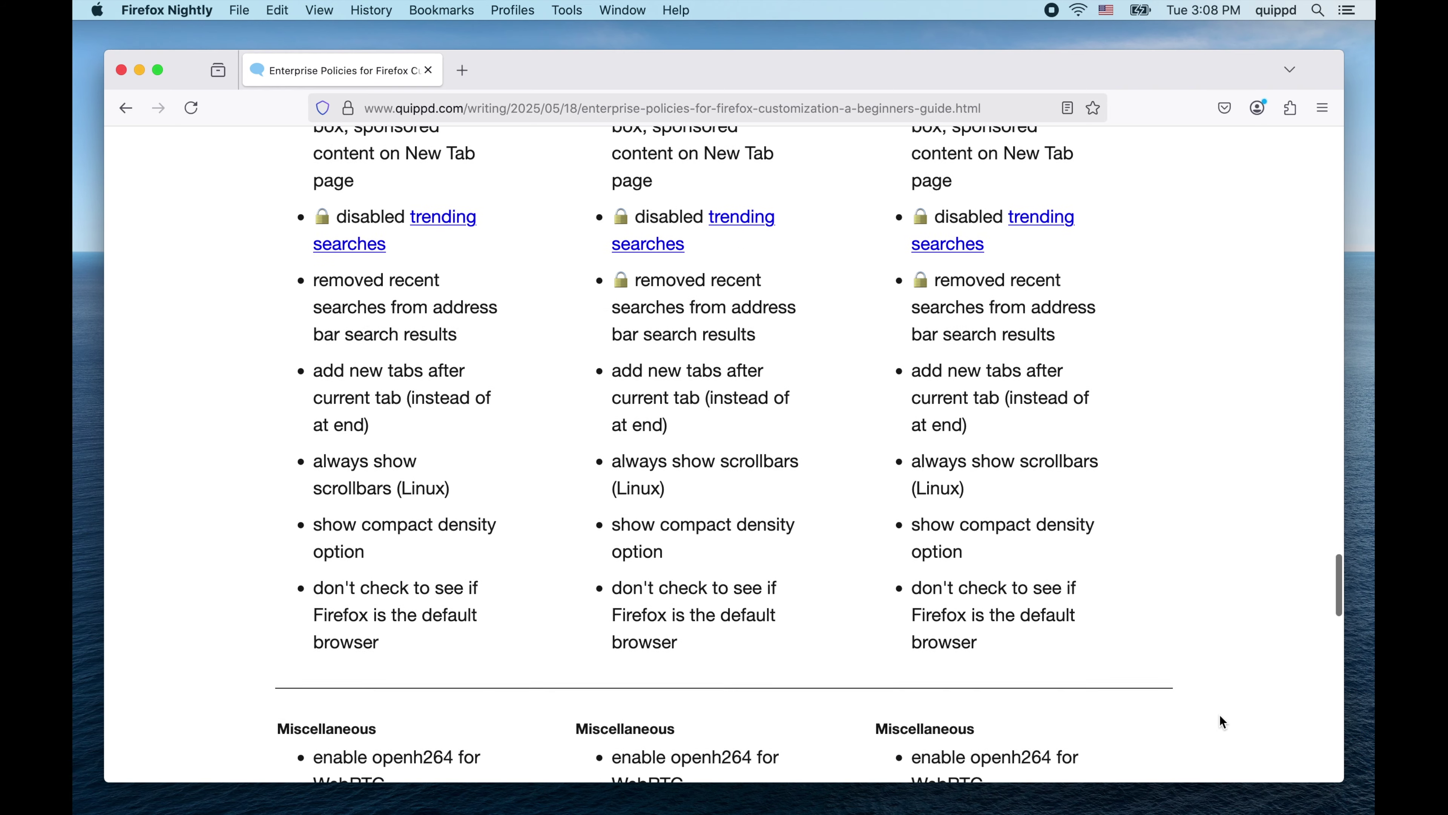
{"action": "scroll", "coordinate": [1220, 721], "scroll_direction": "down", "scroll_amount": 5}
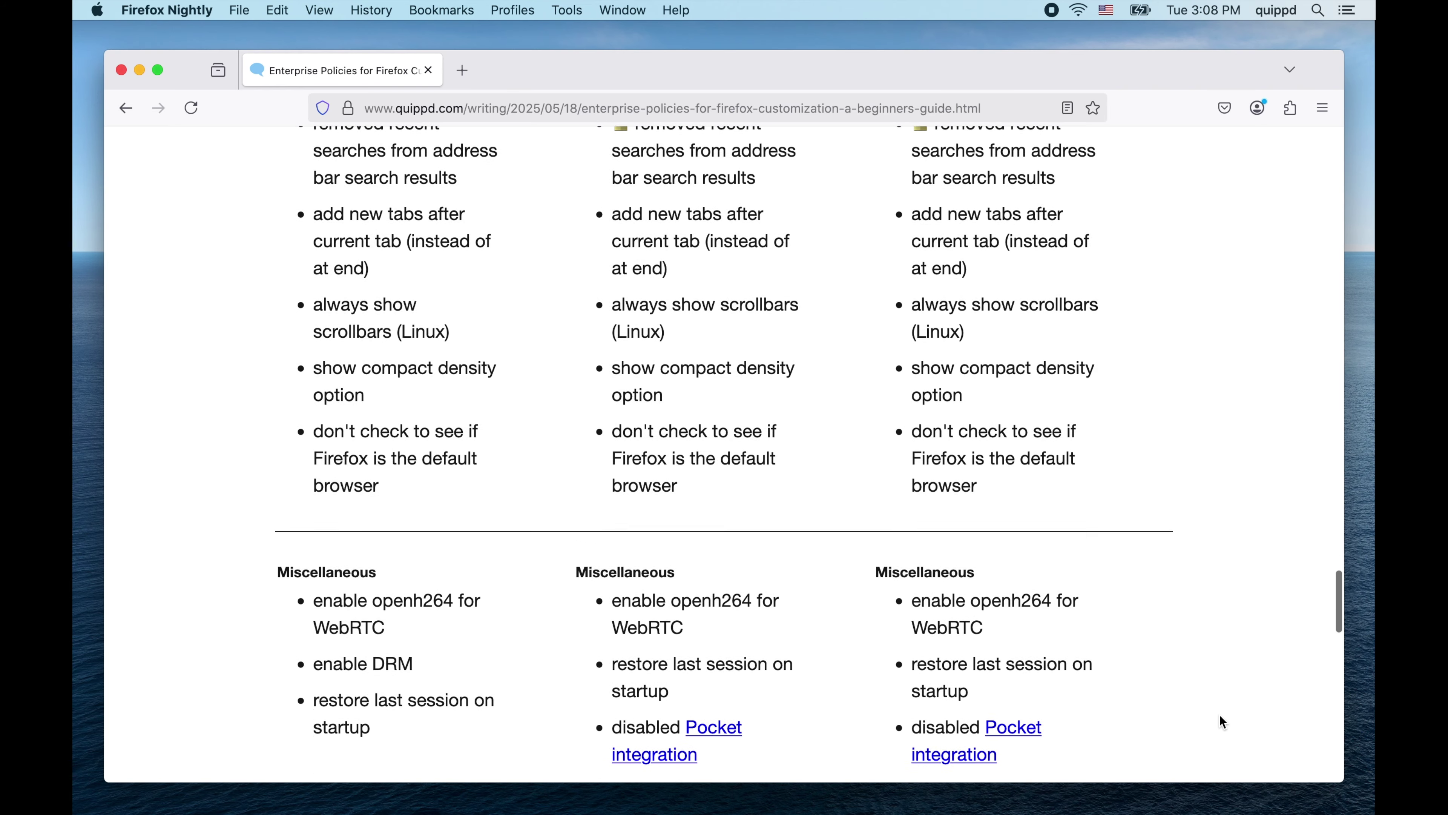
{"action": "scroll", "coordinate": [1220, 721], "scroll_direction": "down", "scroll_amount": 5}
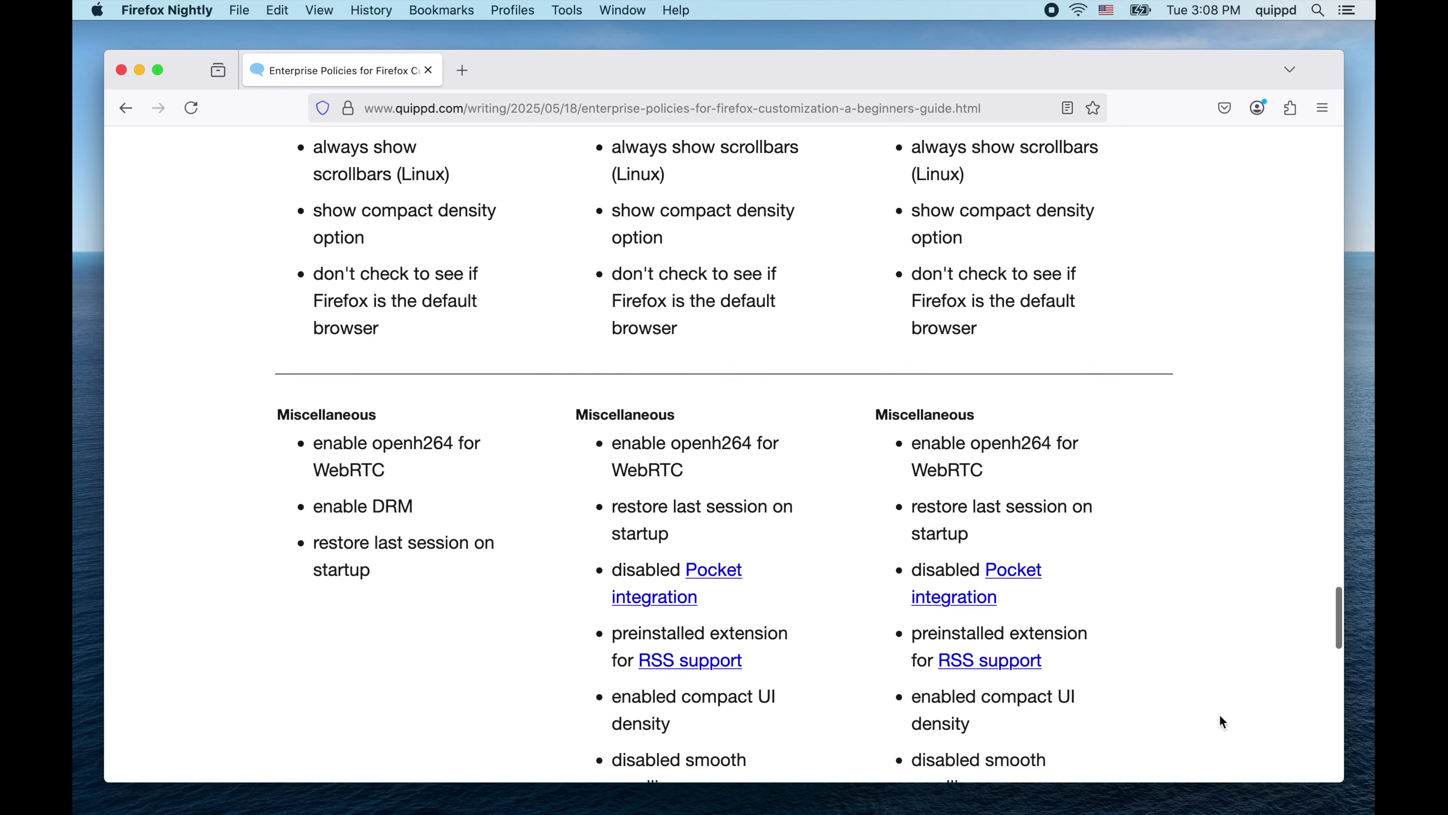
{"action": "scroll", "coordinate": [1220, 721], "scroll_direction": "down", "scroll_amount": 5}
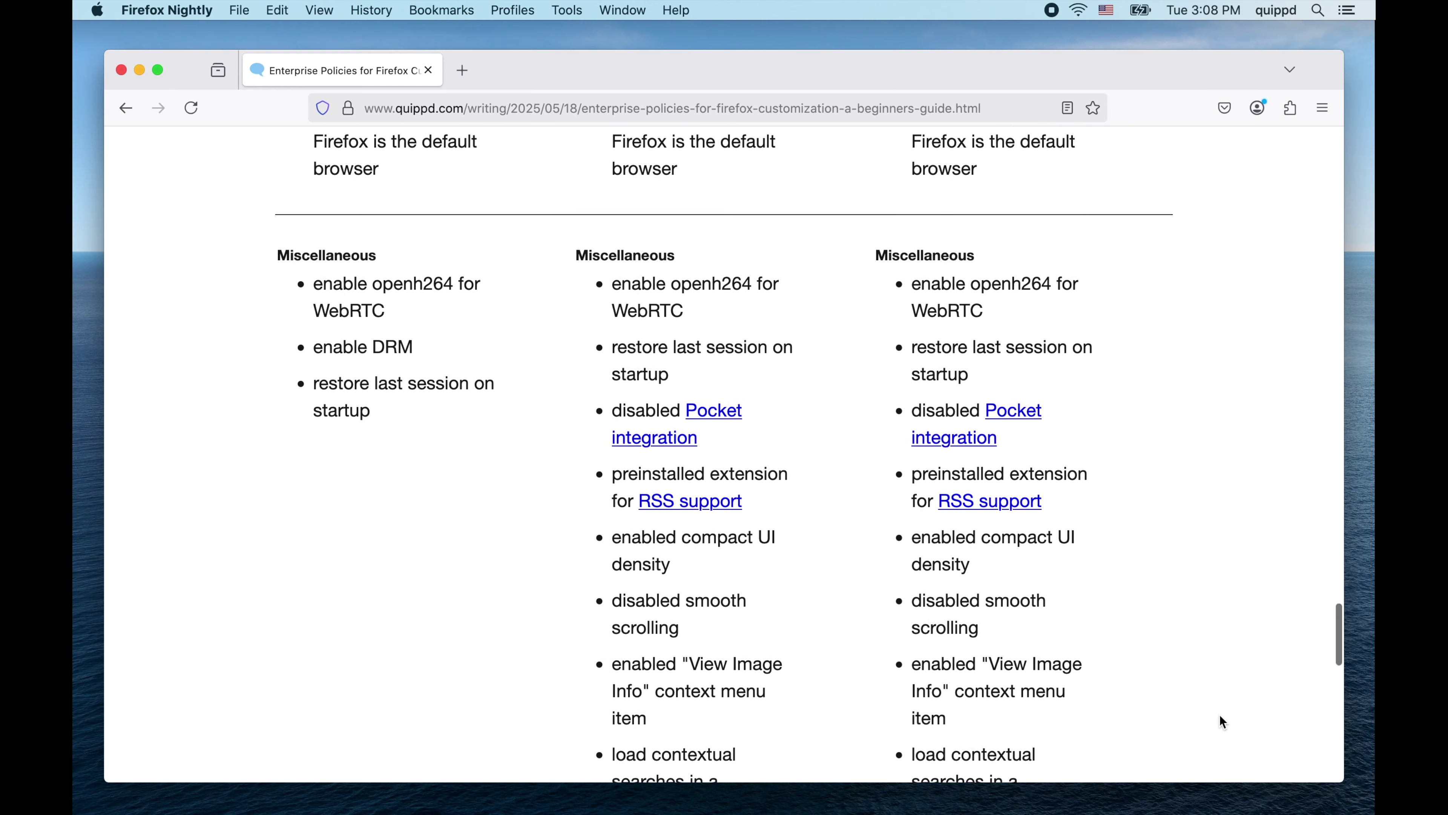
{"action": "scroll", "coordinate": [1220, 722], "scroll_direction": "down", "scroll_amount": 5}
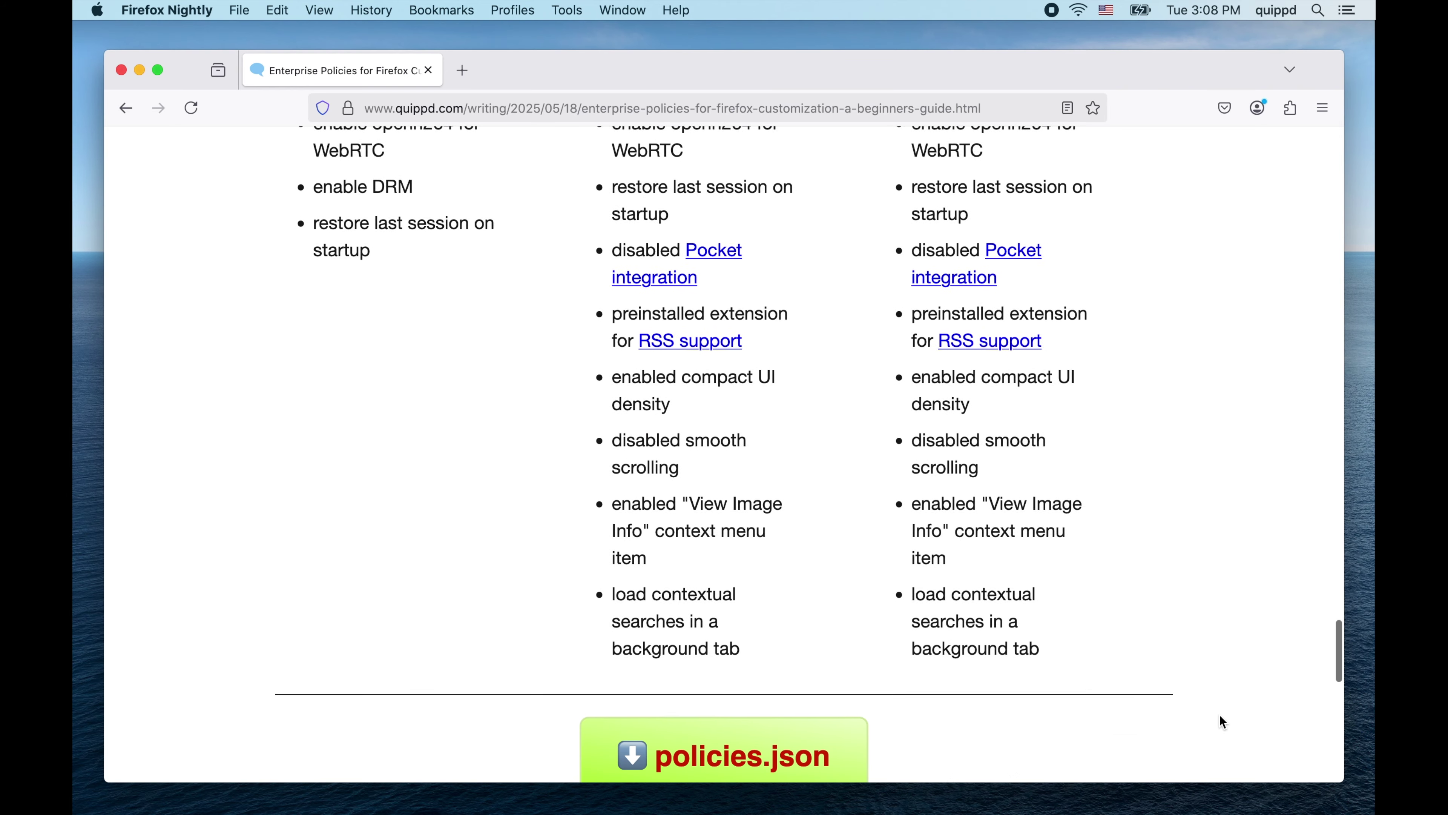
{"action": "scroll", "coordinate": [1220, 716], "scroll_direction": "down", "scroll_amount": 5}
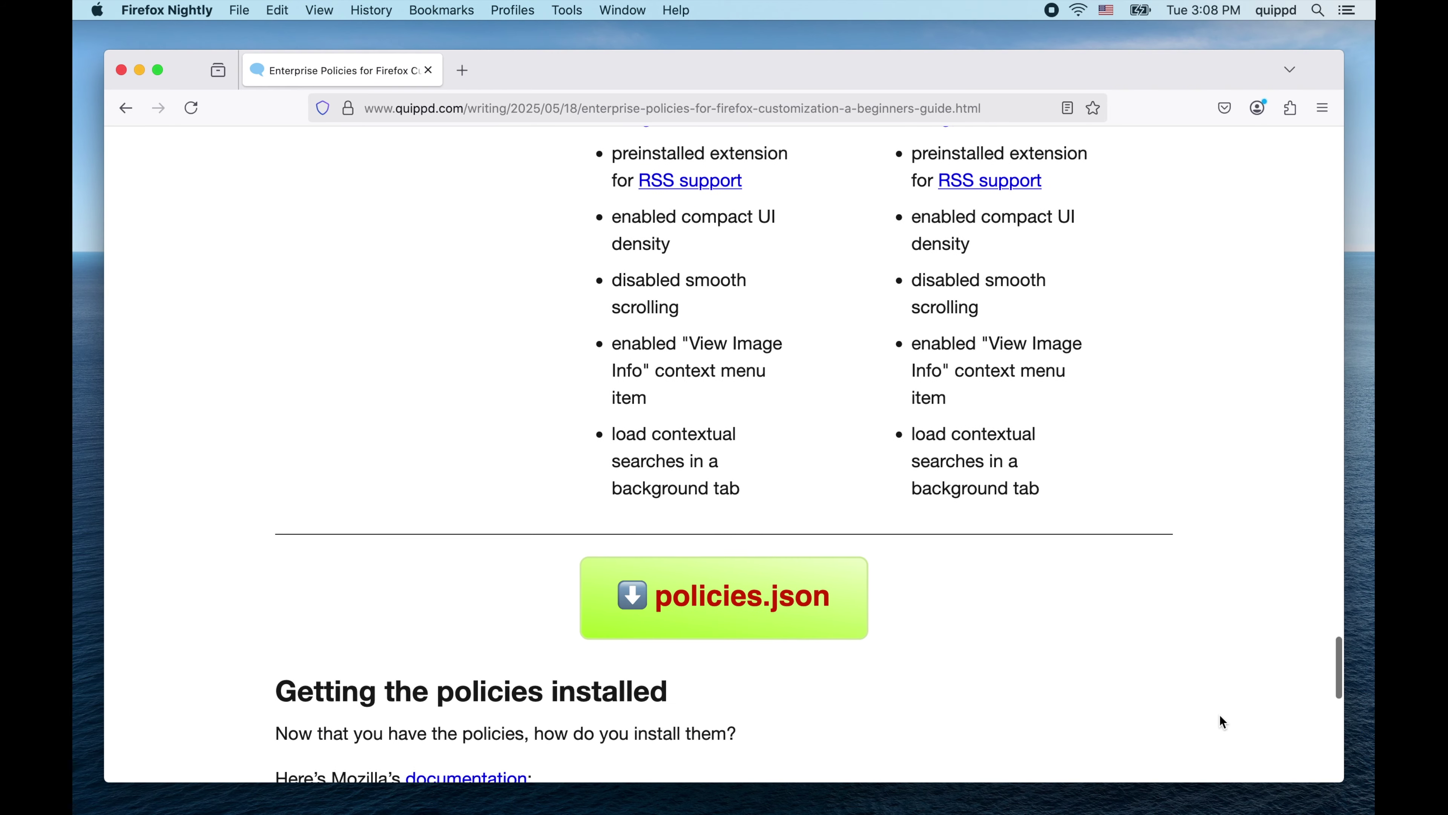
{"action": "scroll", "coordinate": [1219, 714], "scroll_direction": "down", "scroll_amount": 5}
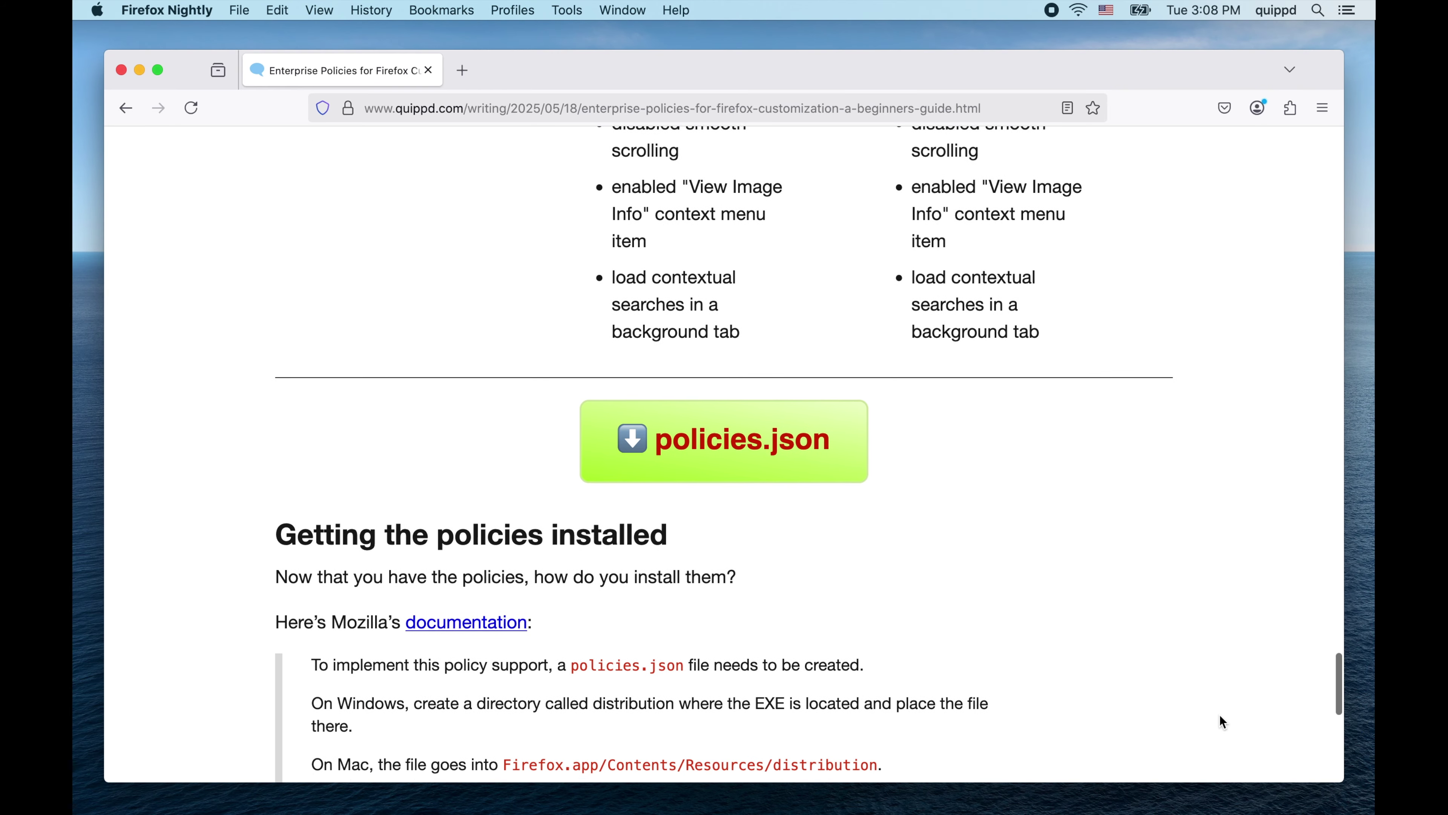
{"action": "scroll", "coordinate": [1220, 722], "scroll_direction": "down", "scroll_amount": 1}
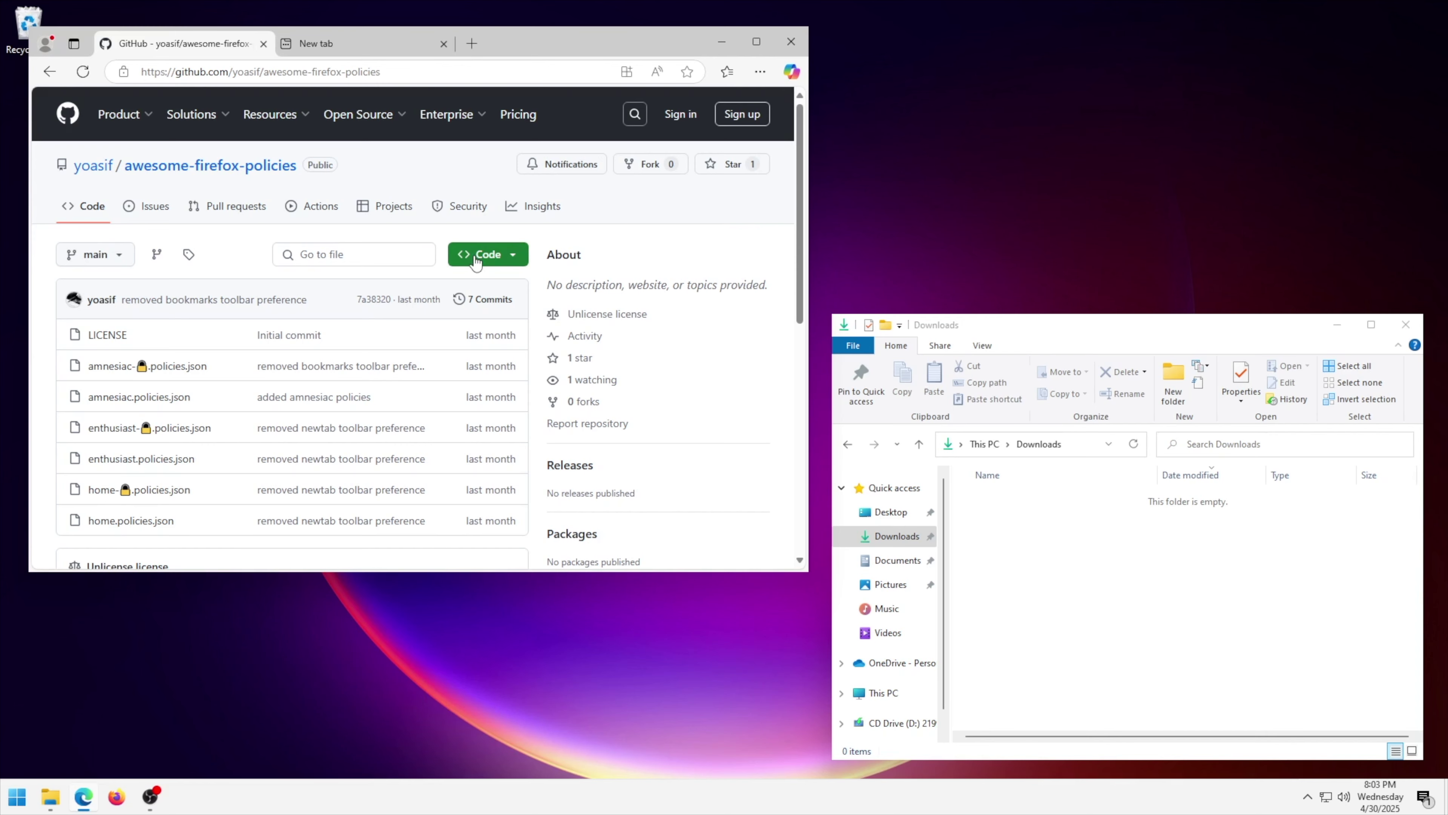
- Download the awesome-firefox-policies GitHub repository as a ZIP and extract the archive into the Downloads folder
{"action": "left_click", "coordinate": [477, 260]}
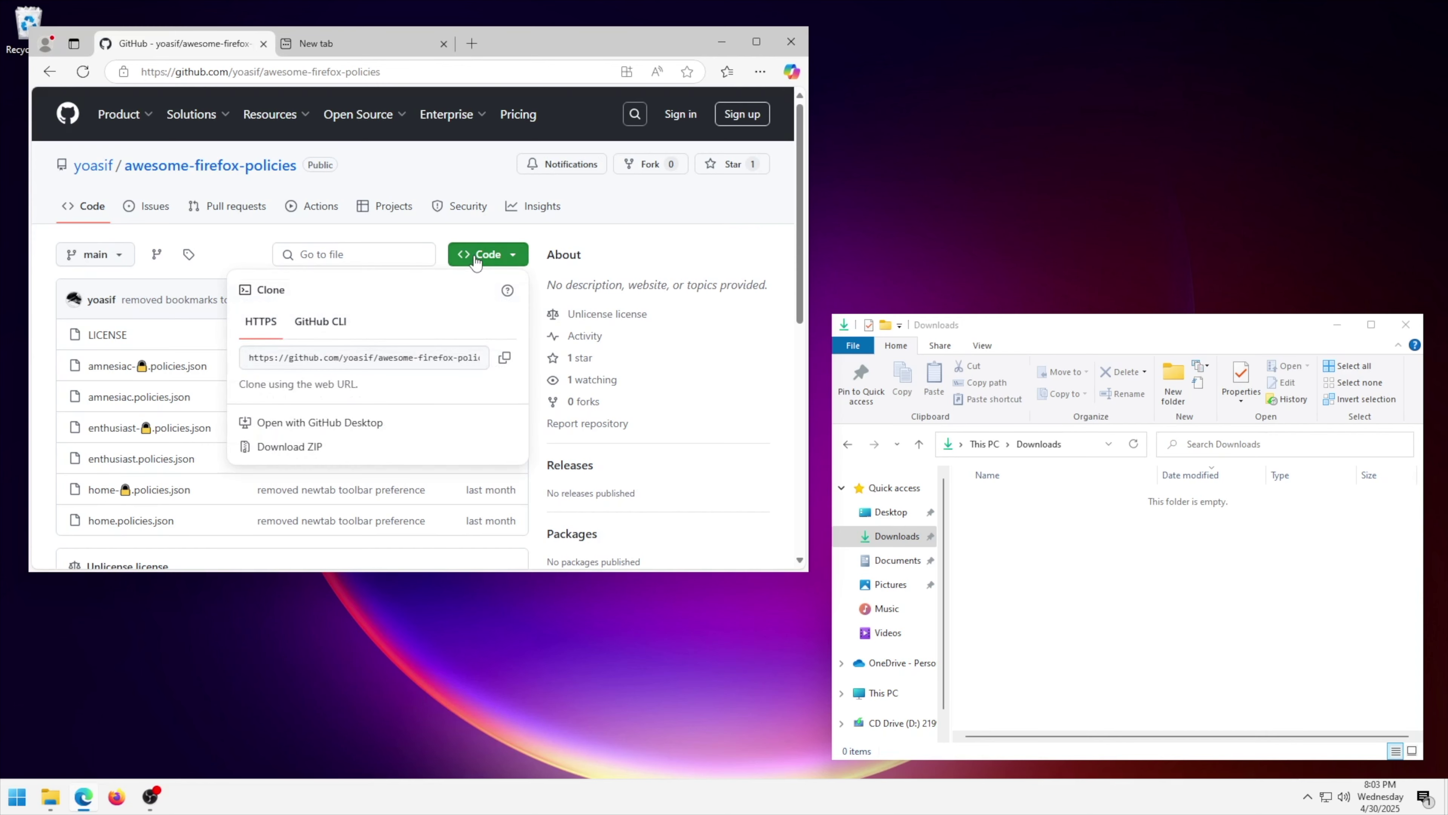
{"action": "left_click", "coordinate": [429, 462]}
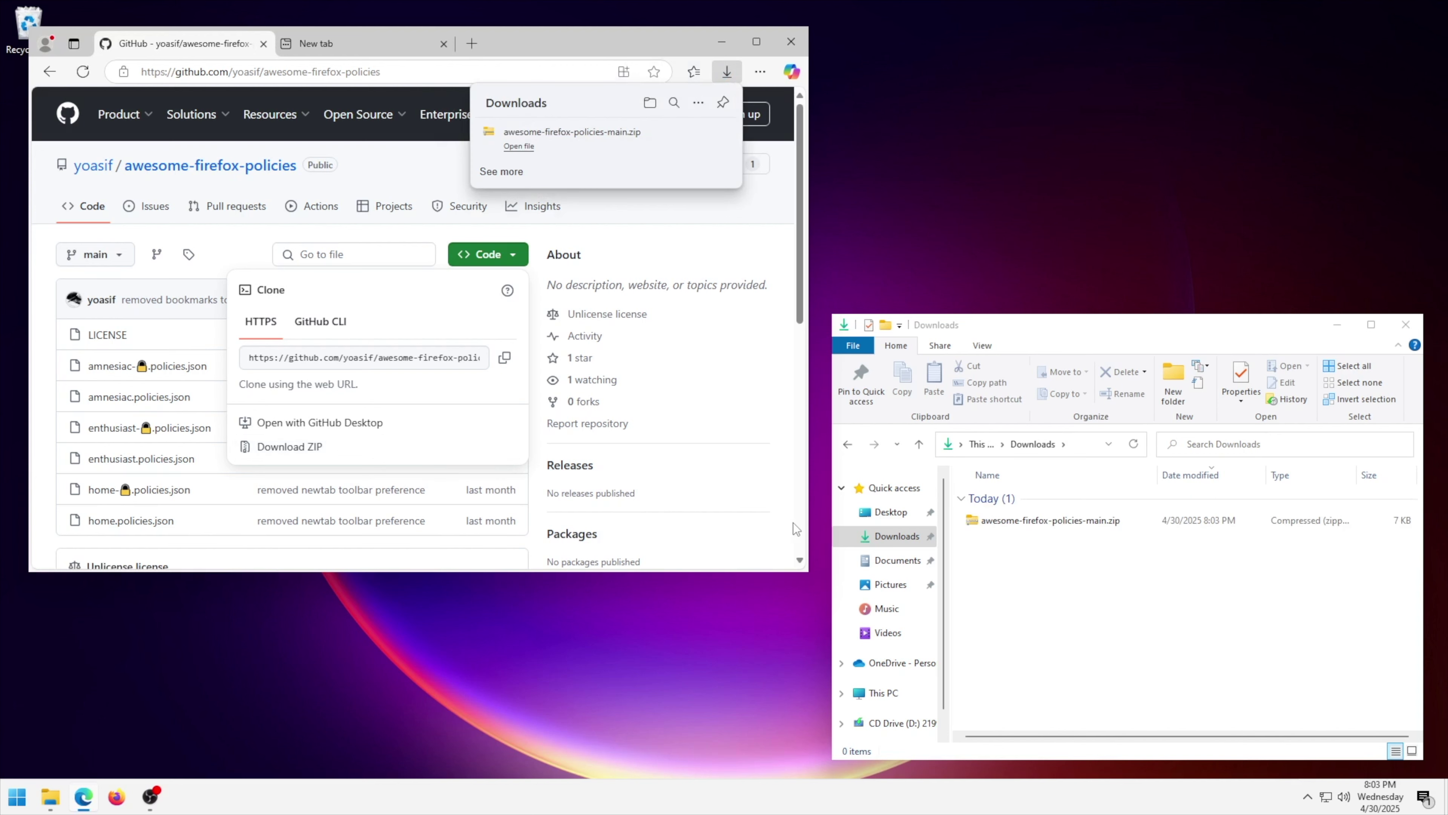
{"action": "left_click", "coordinate": [801, 39]}
{"action": "left_click", "coordinate": [1059, 528]}
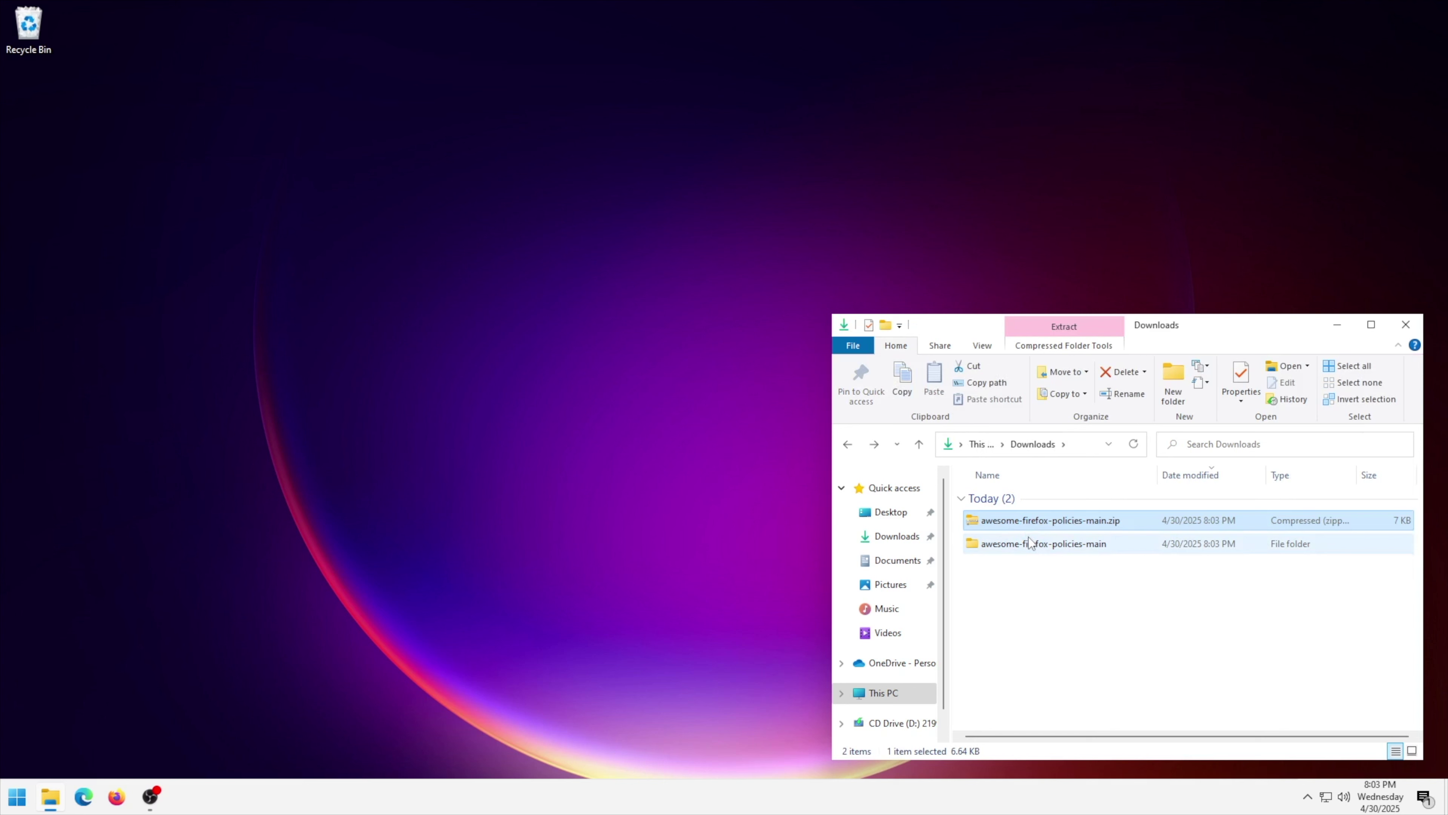
- Open the extracted awesome-firefox-policies-main folder and its nested folder holding the policy JSON files
{"action": "double_click", "coordinate": [1028, 543]}
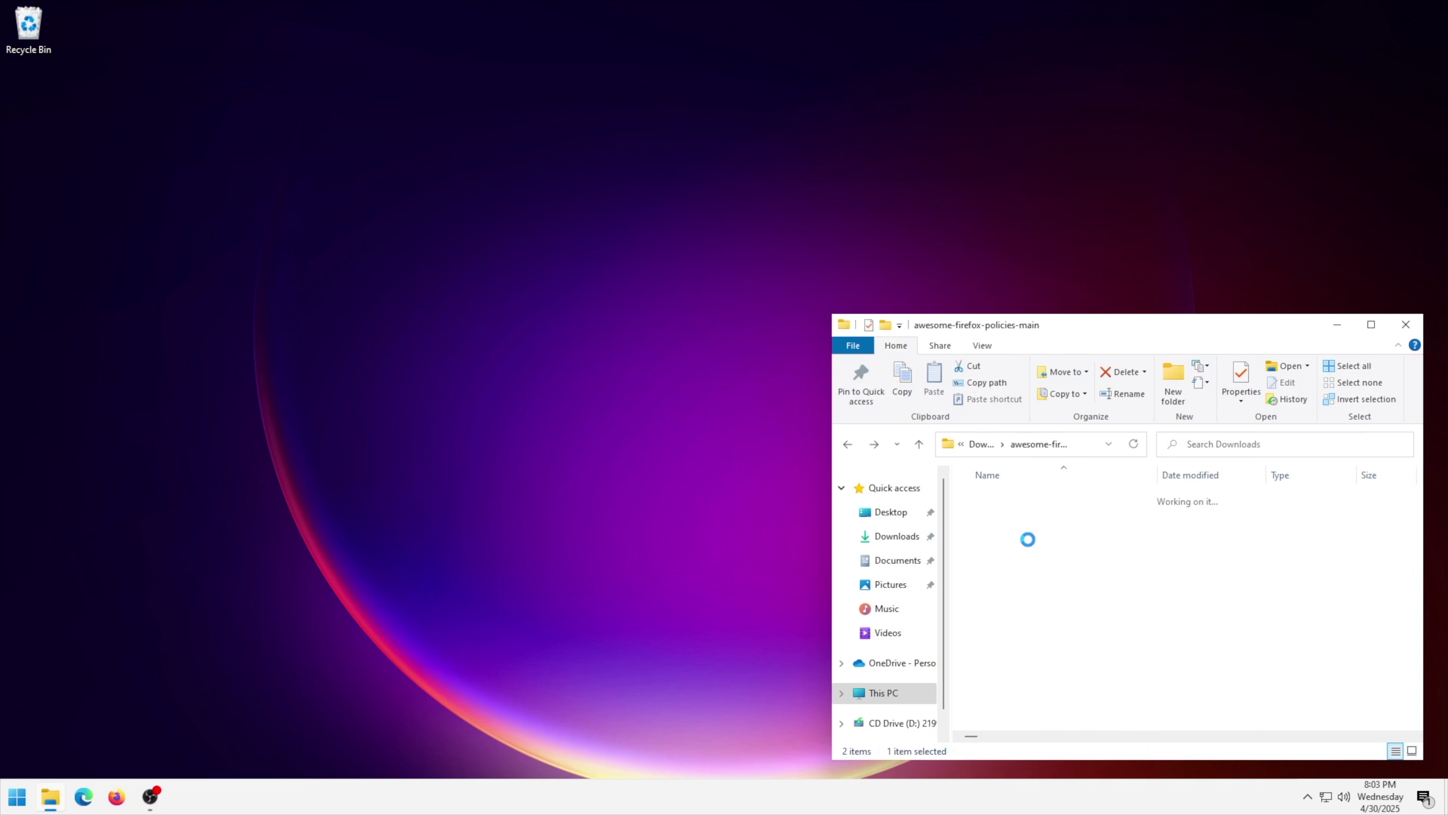
{"action": "left_click", "coordinate": [1006, 494]}
{"action": "double_click", "coordinate": [1007, 493]}
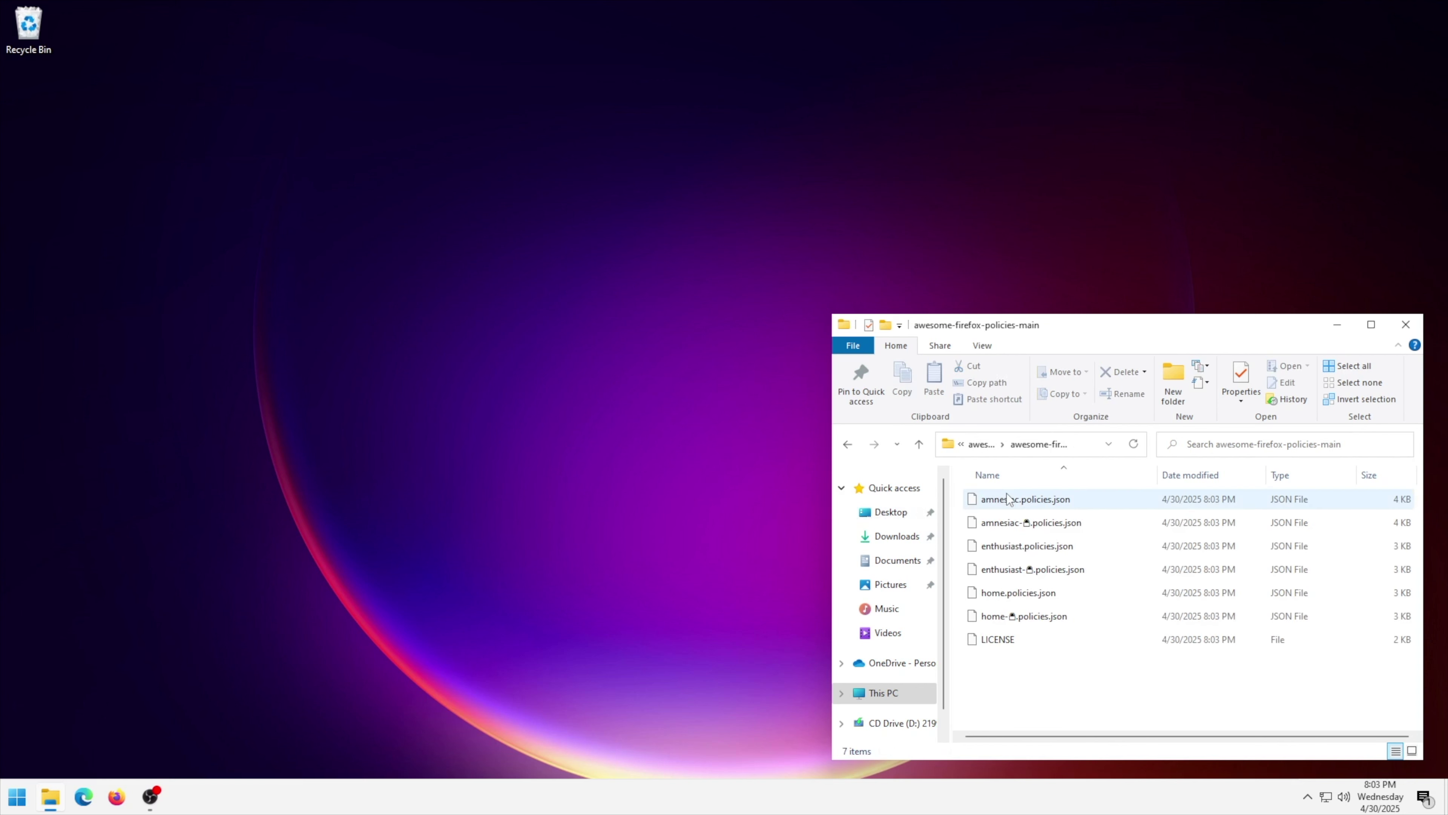
- Locate Firefox's shortcut from the installed apps and follow it to the Mozilla Firefox program folder, alongside the policy files window
{"action": "left_click", "coordinate": [5, 800]}
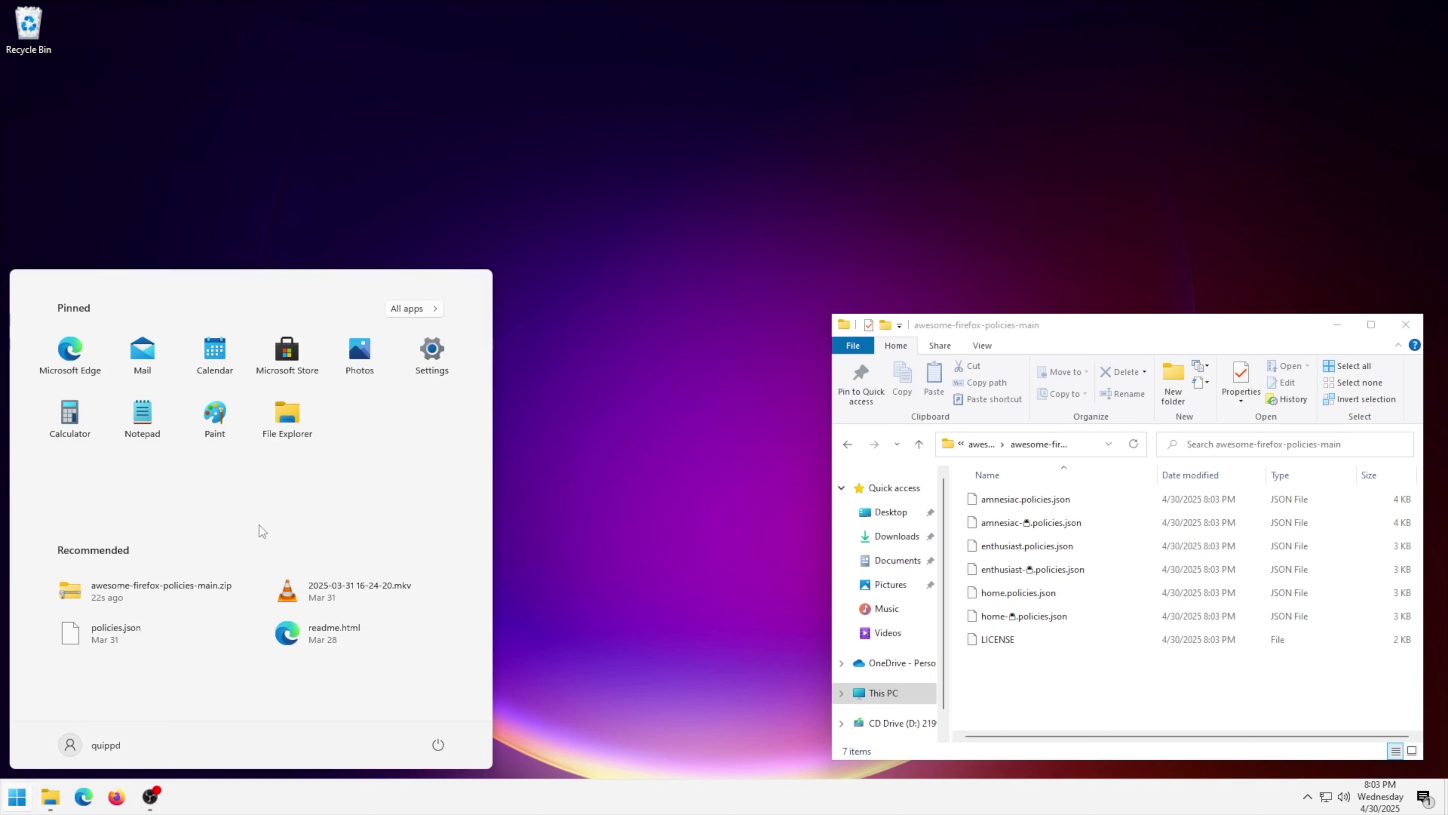
{"action": "left_click", "coordinate": [413, 308]}
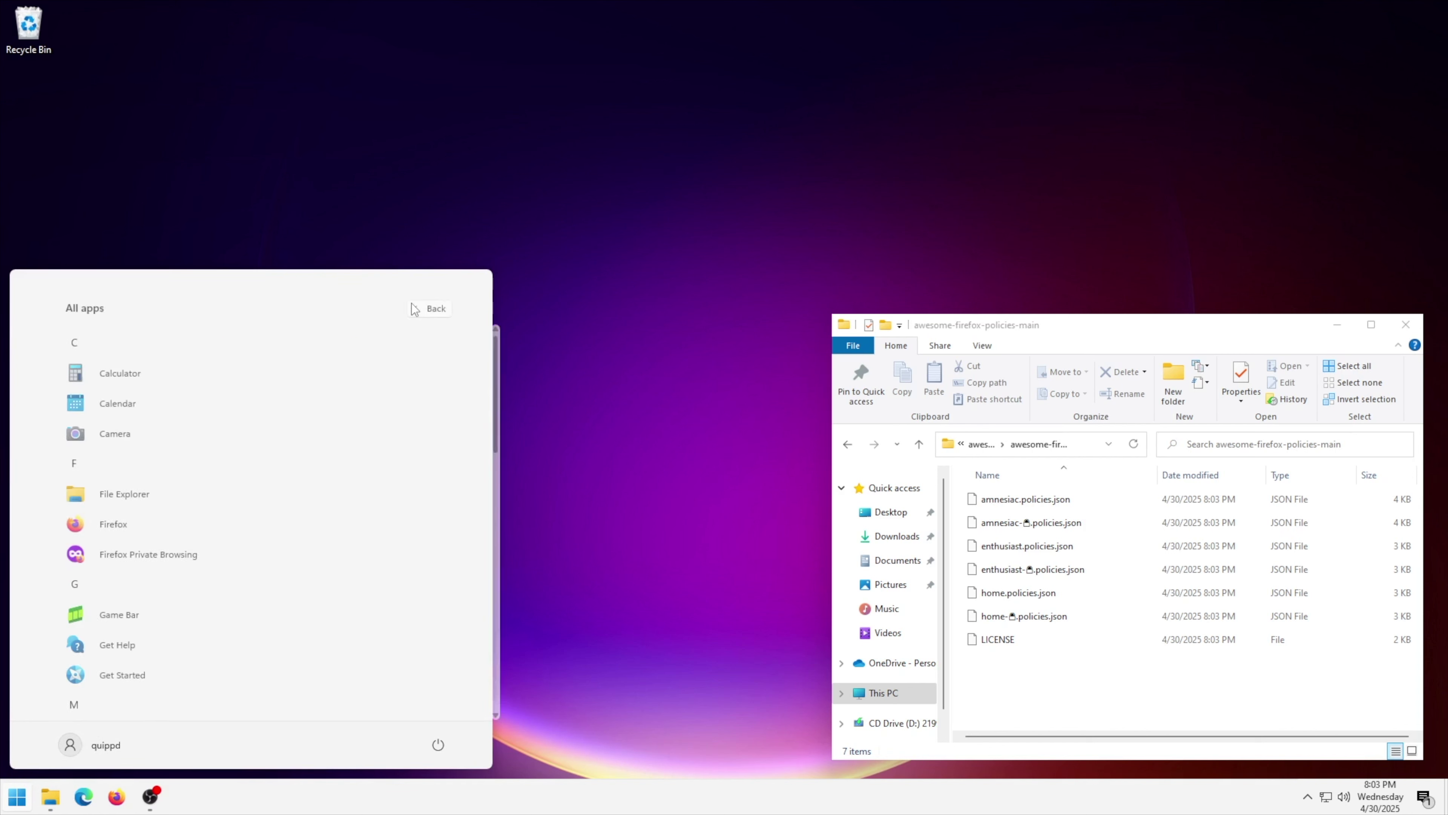
{"action": "right_click", "coordinate": [129, 522]}
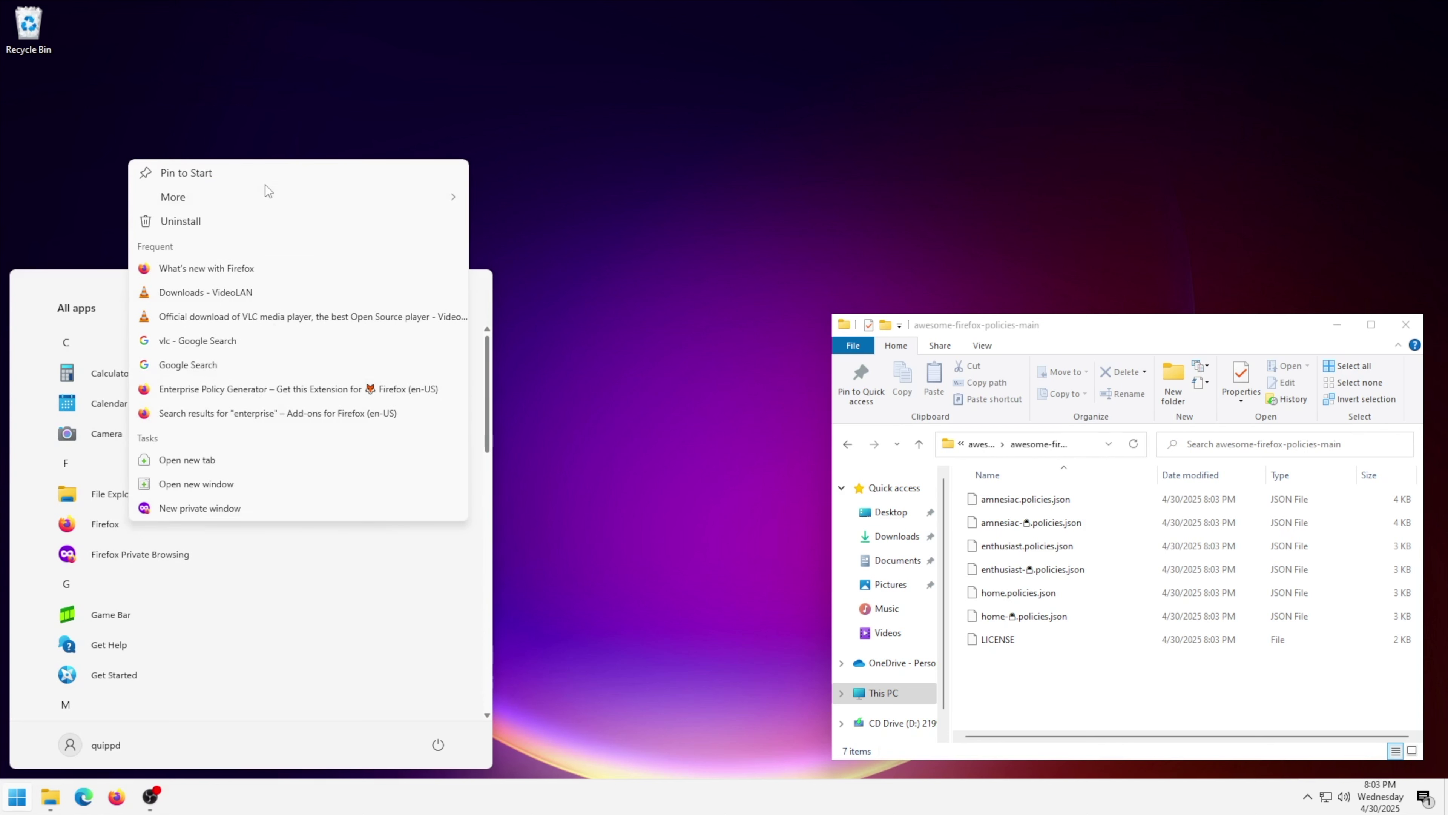
{"action": "mouse_move", "coordinate": [278, 197]}
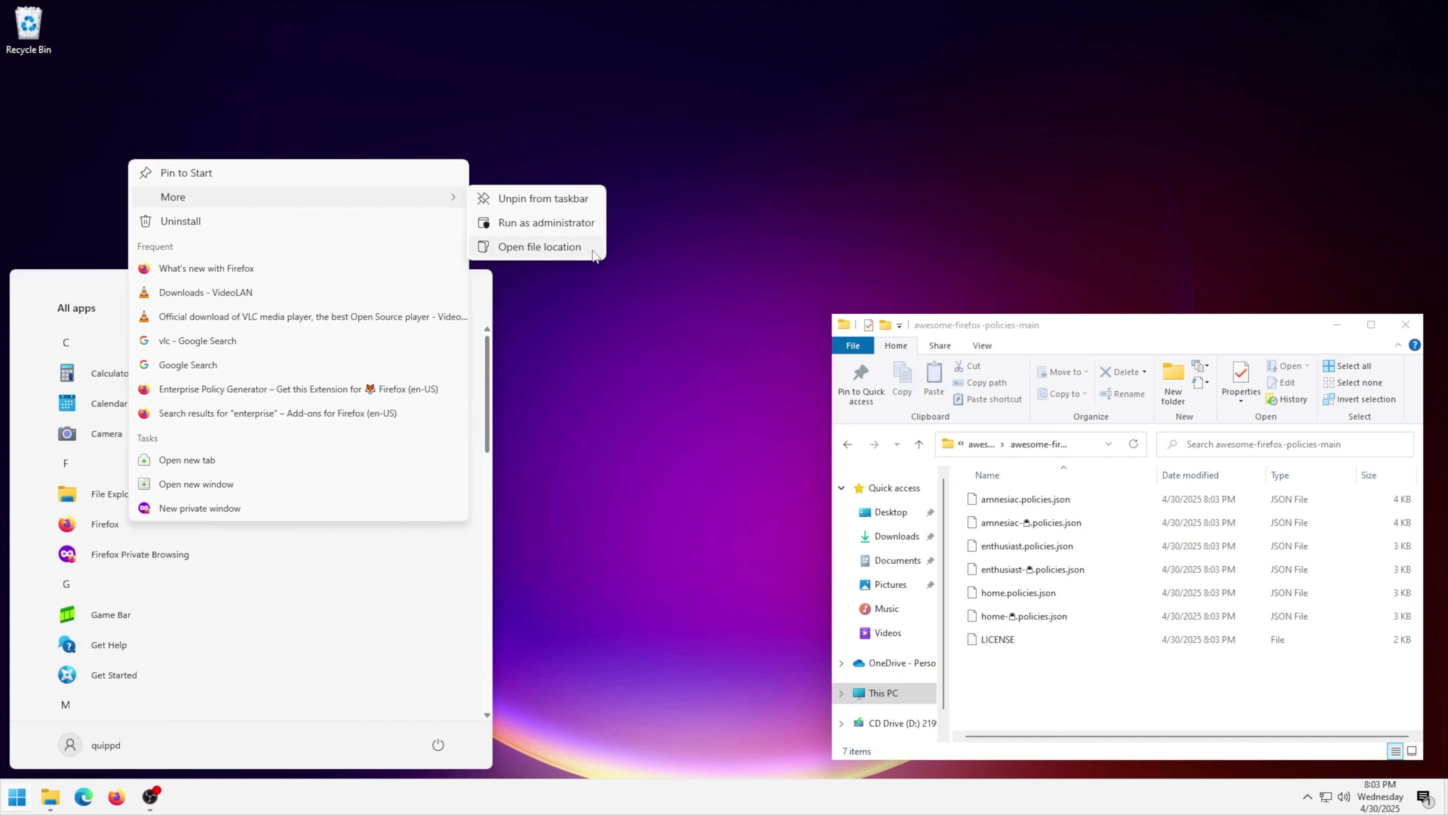
{"action": "left_click", "coordinate": [577, 251]}
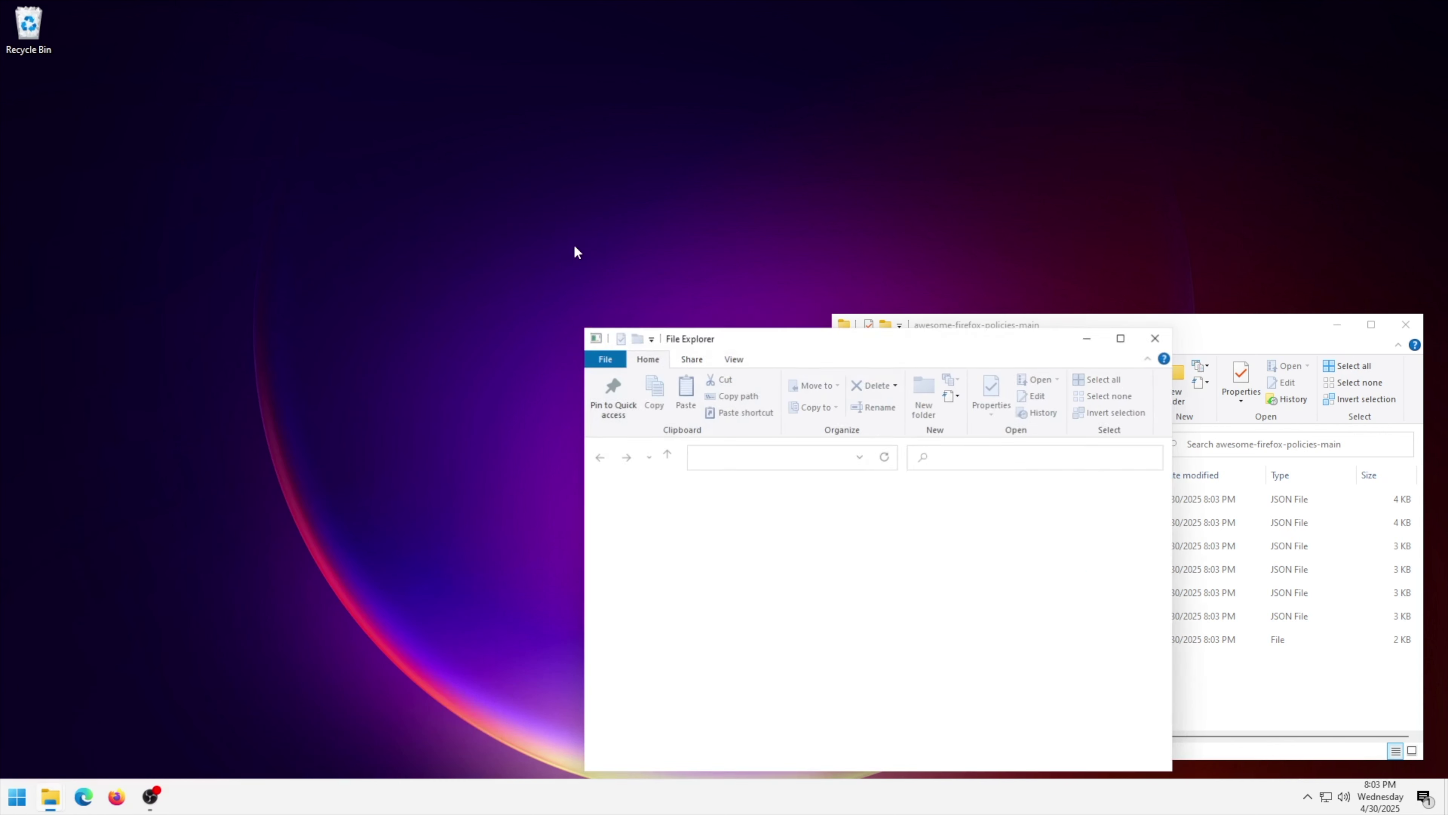
{"action": "left_click_drag", "start_coordinate": [653, 342], "coordinate": [236, 299]}
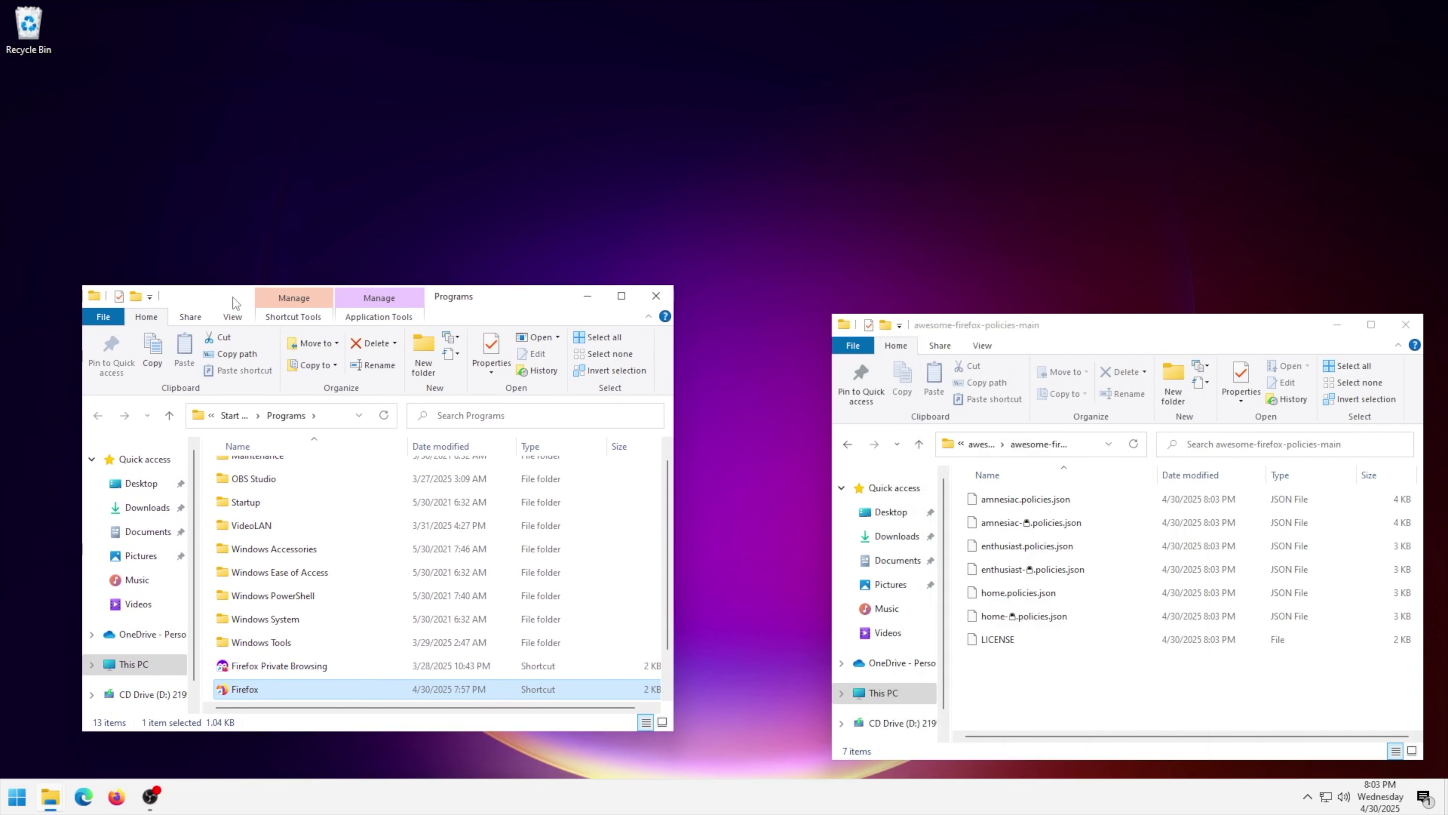
{"action": "right_click", "coordinate": [259, 690]}
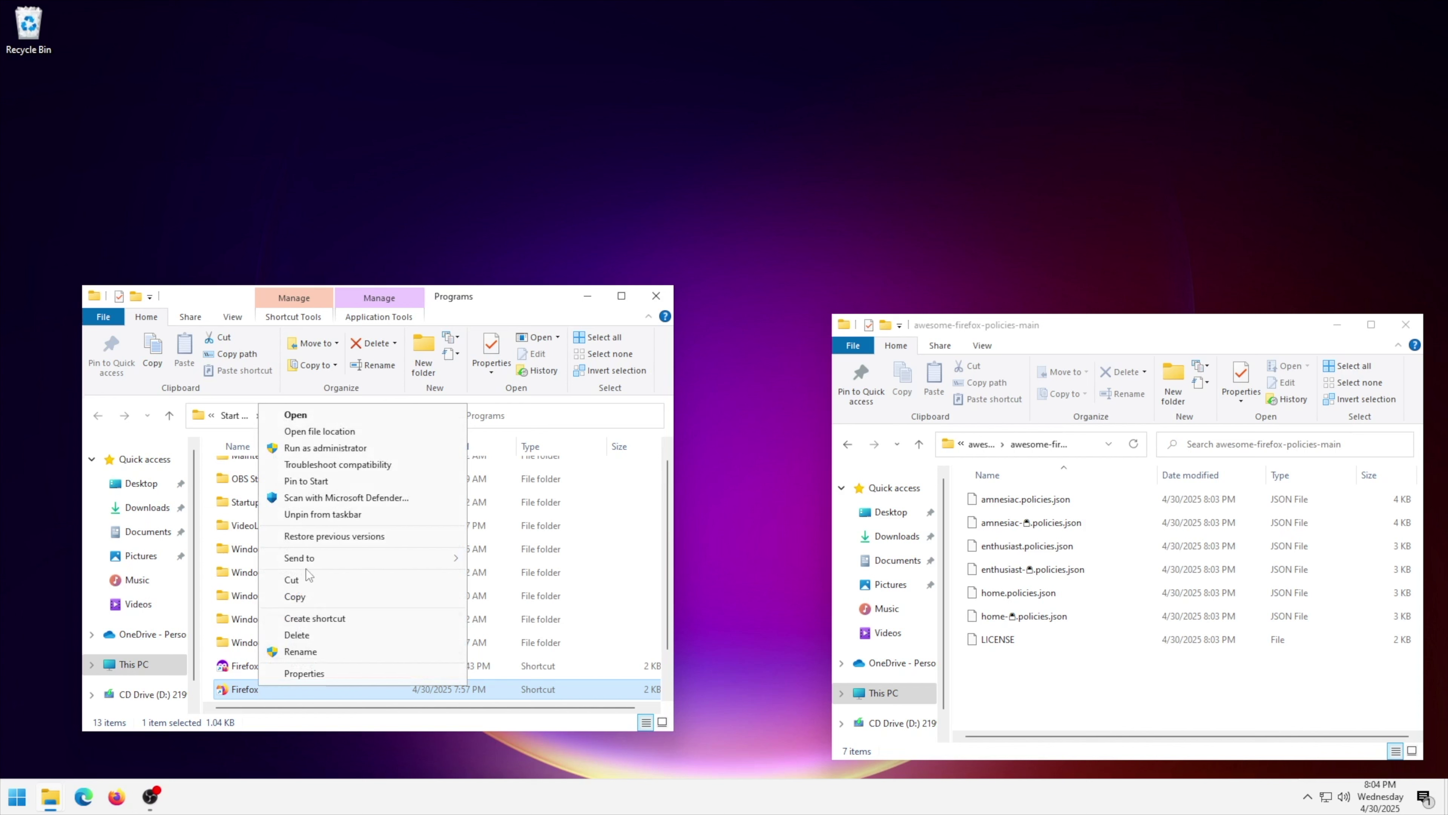
{"action": "left_click", "coordinate": [308, 431]}
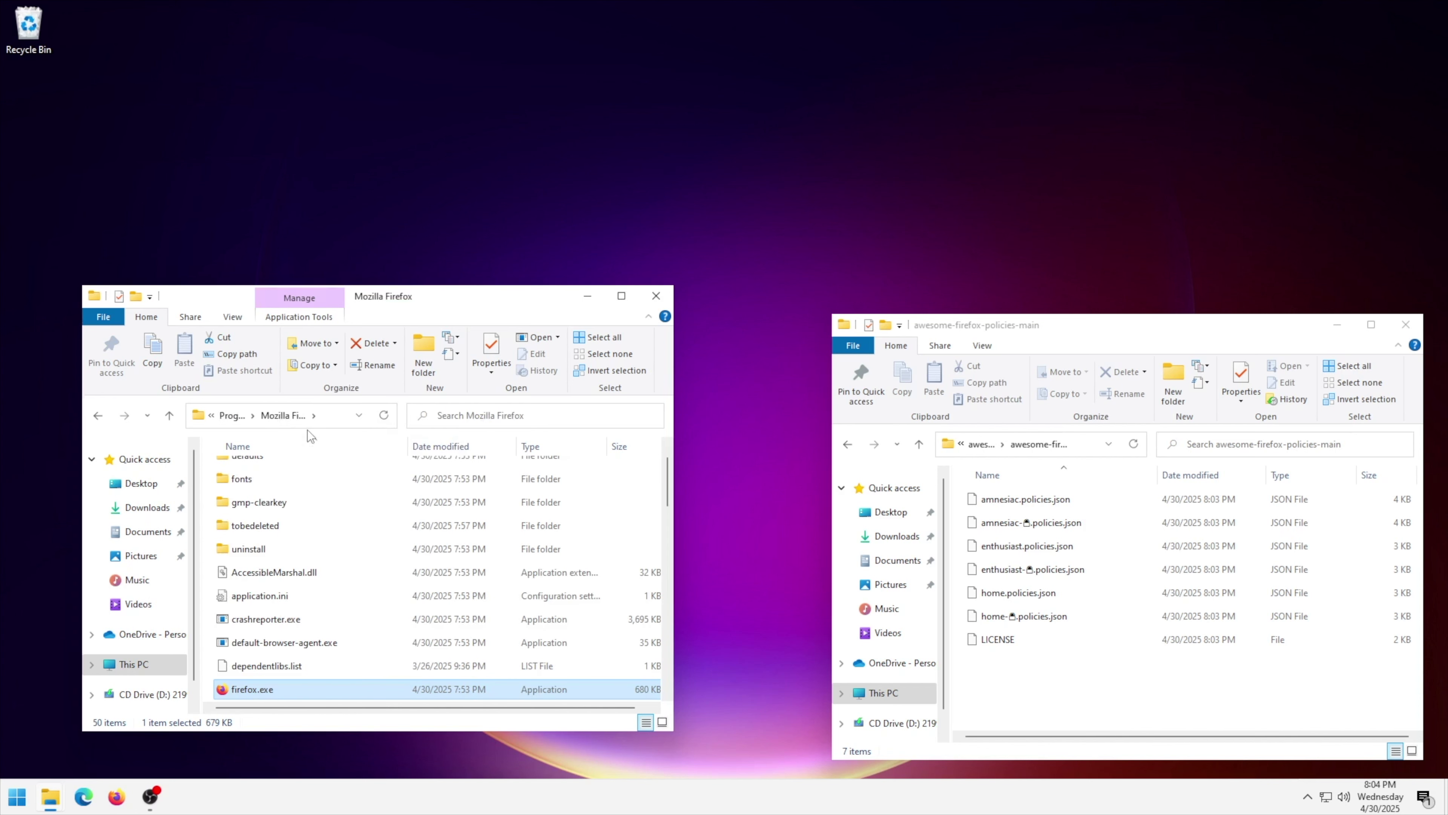
- Create a folder named distribution inside the Mozilla Firefox program folder, granting administrator permission
{"action": "left_click", "coordinate": [422, 365]}
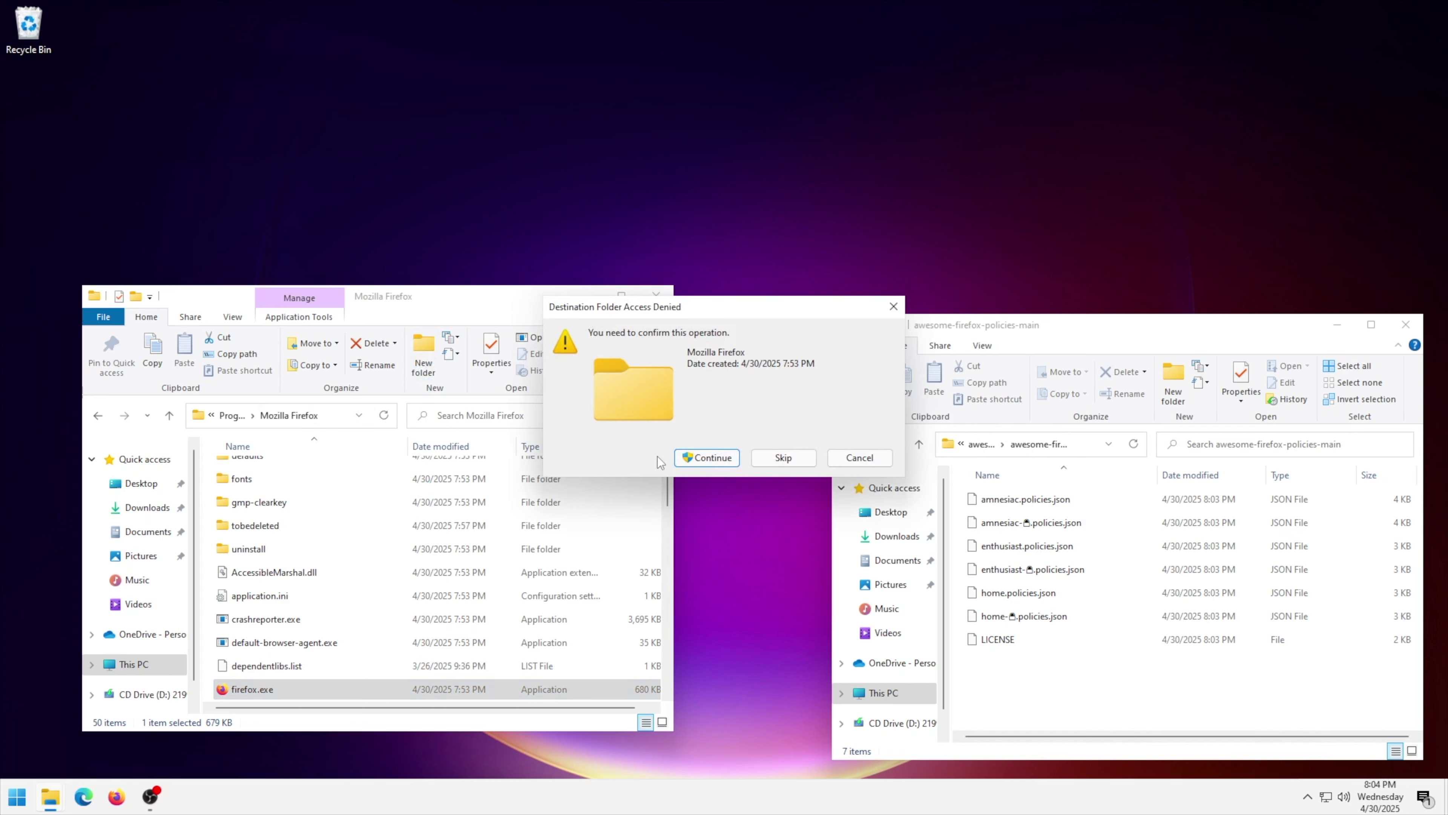
{"action": "left_click", "coordinate": [702, 462]}
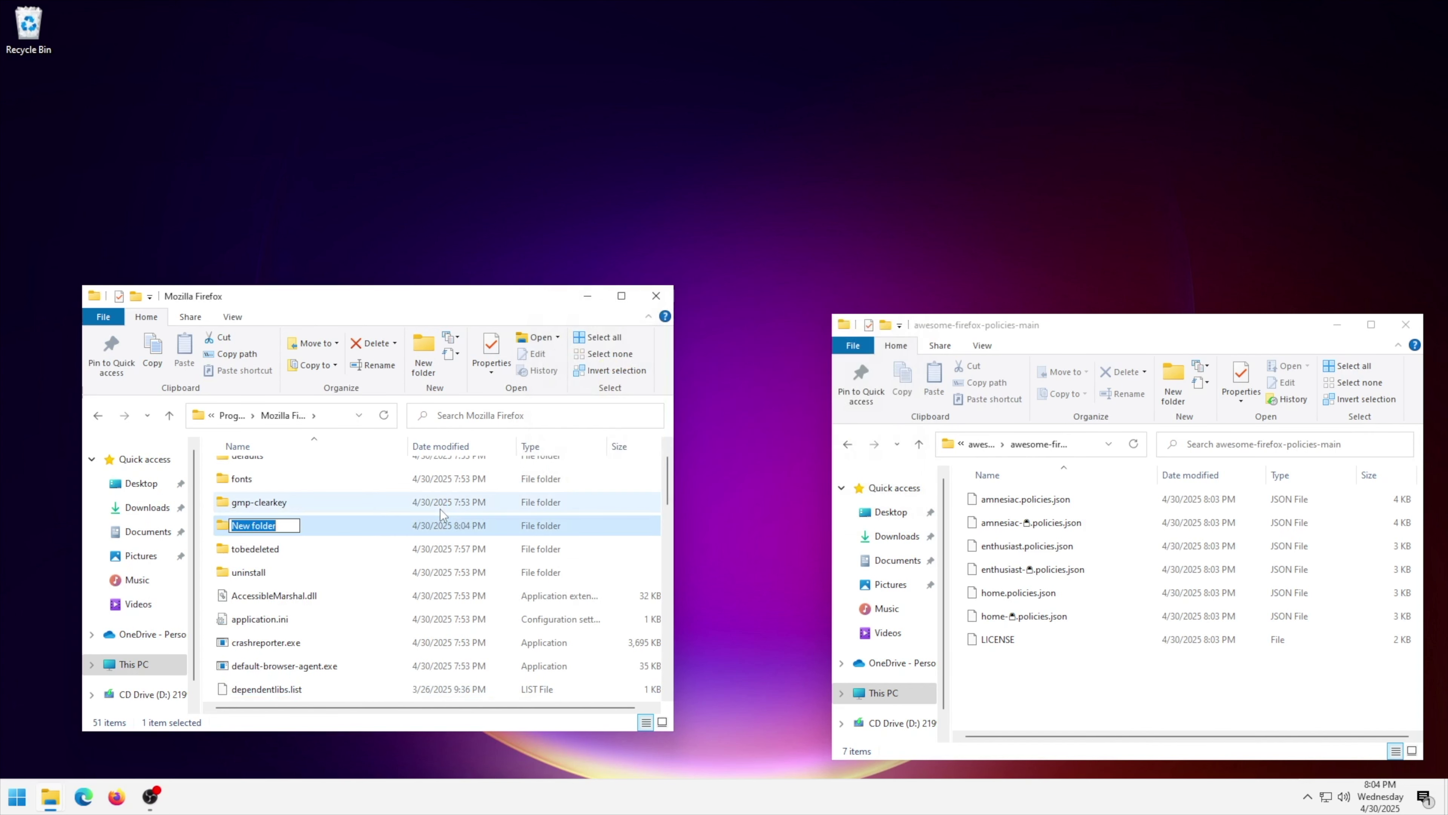
{"action": "type", "text": "distribution"}
{"action": "key", "text": "Return"}
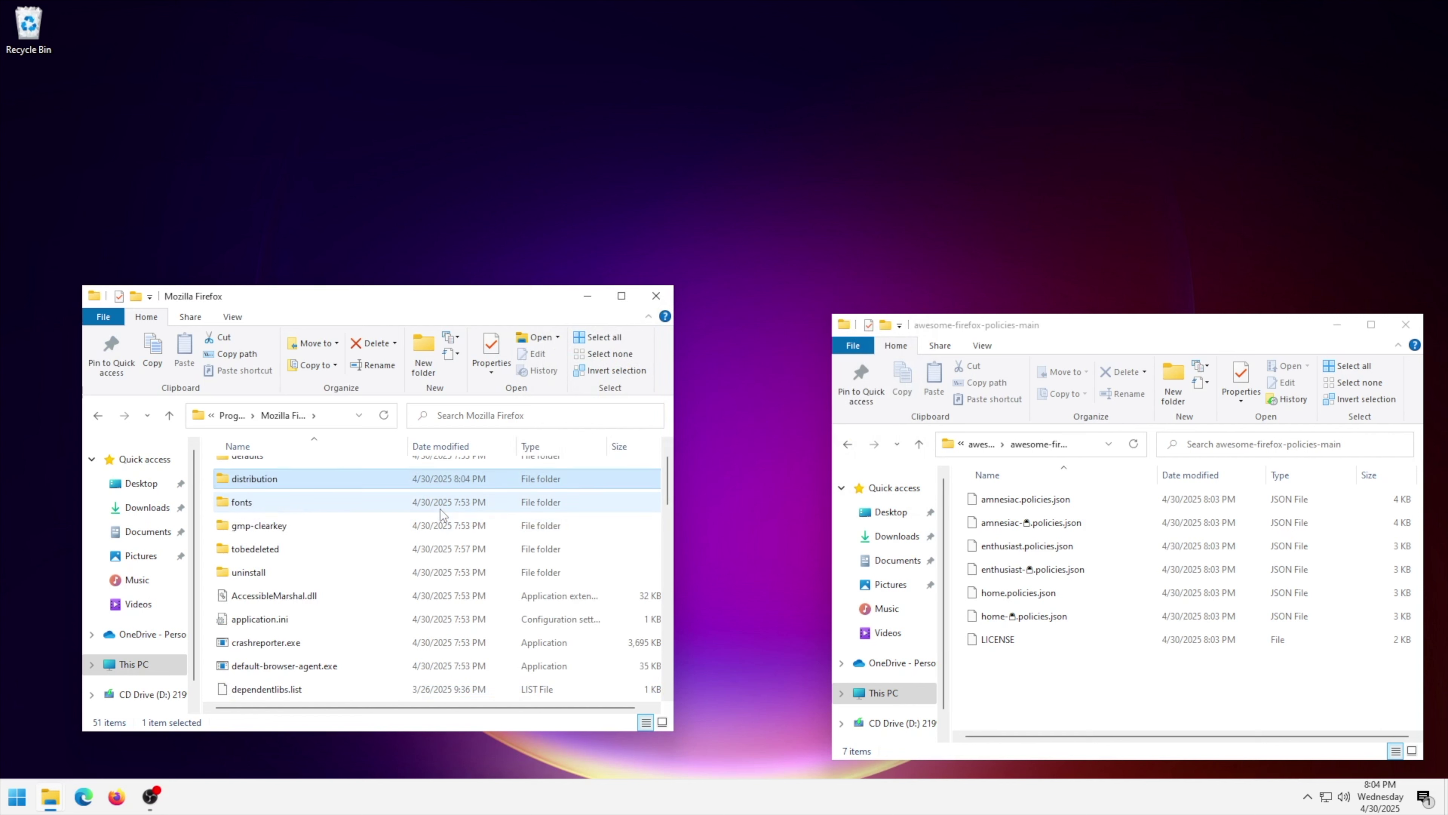
- Move home.policies.json from awesome-firefox-policies-main into the distribution folder, granting administrator permission
{"action": "double_click", "coordinate": [272, 479]}
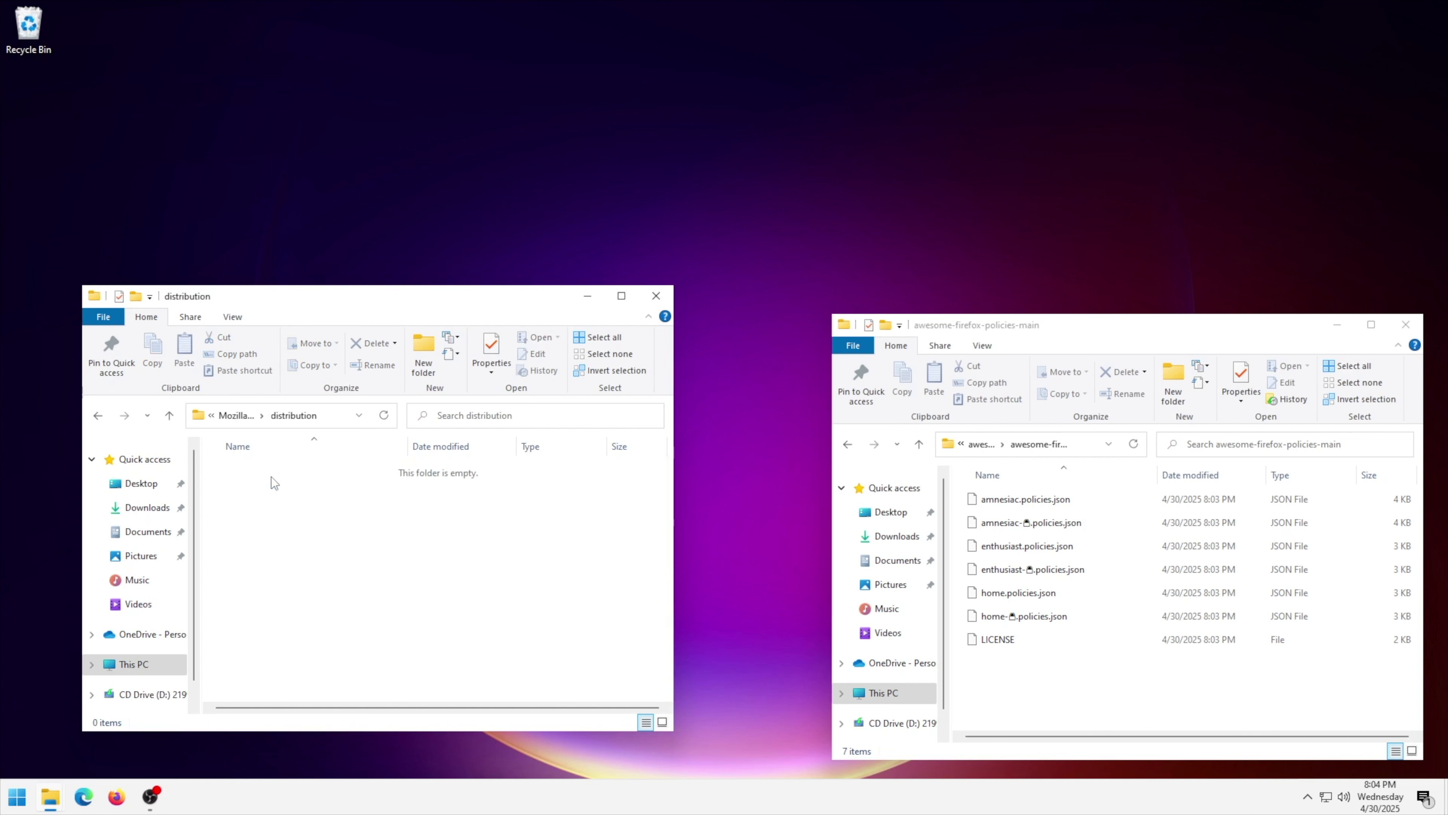
{"action": "left_click", "coordinate": [1056, 597]}
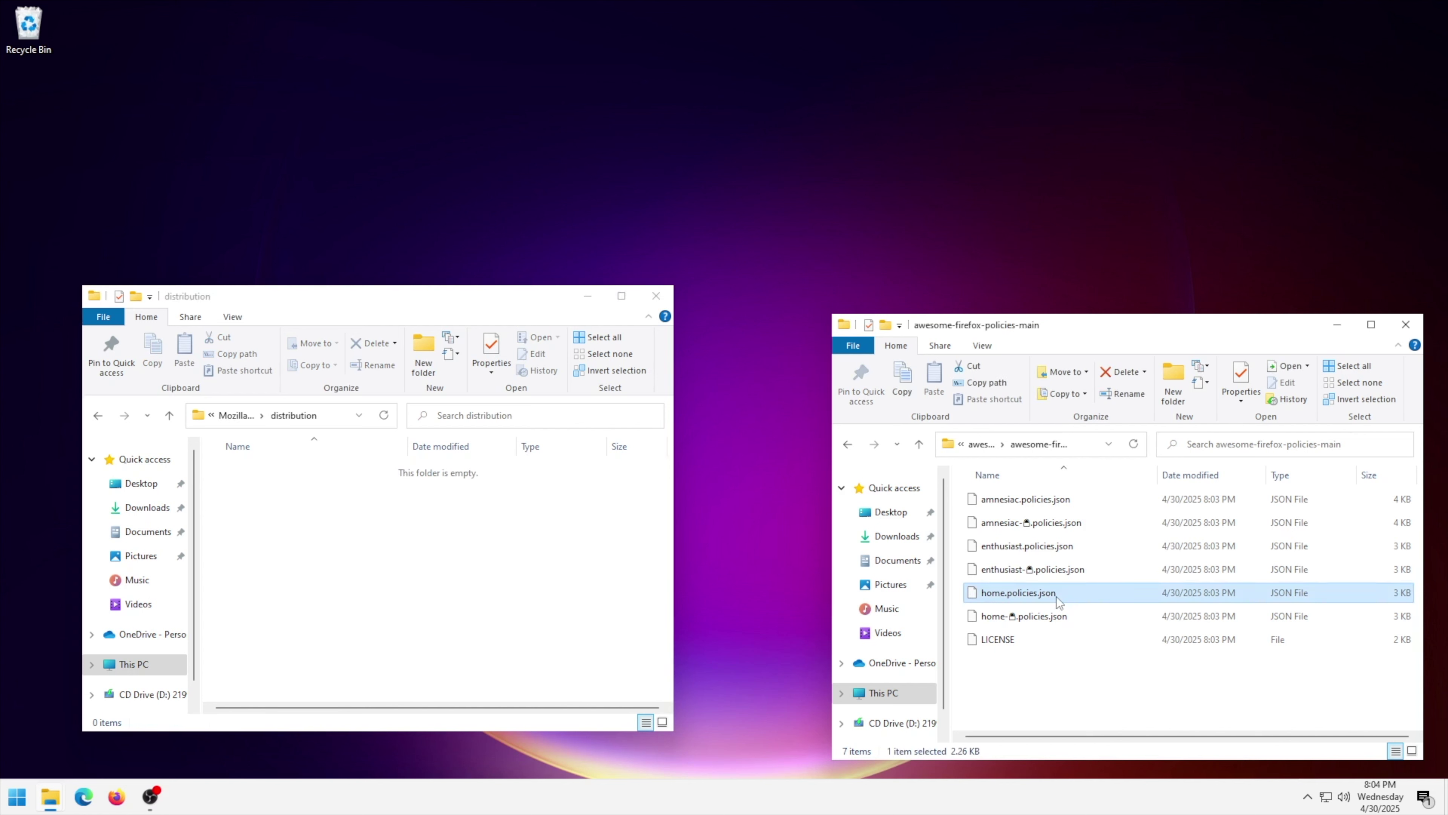
{"action": "left_click_drag", "start_coordinate": [1030, 599], "coordinate": [537, 554]}
{"action": "left_click", "coordinate": [669, 294]}
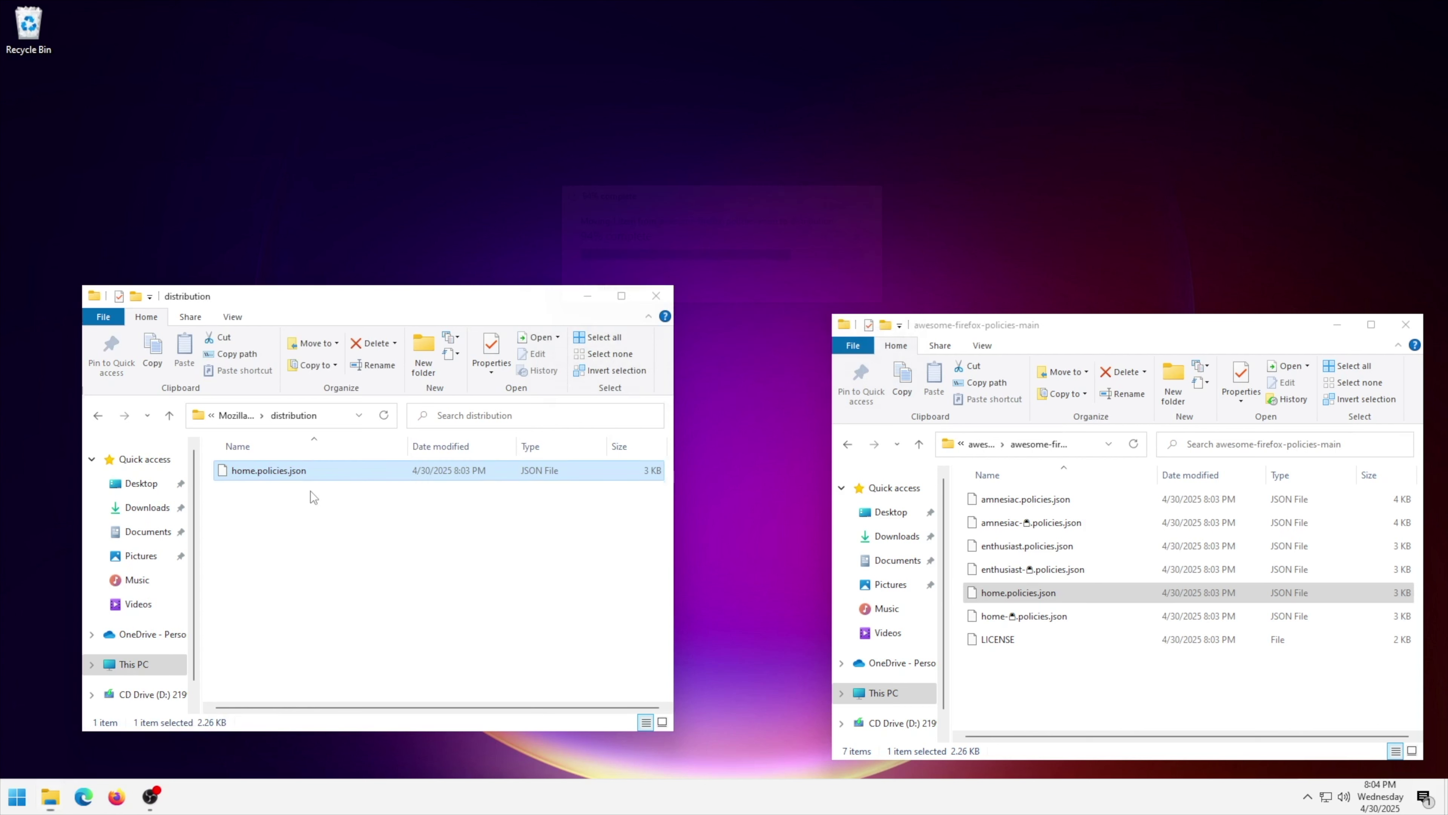
- Rename home.policies.json in the distribution folder as policies.json, granting administrator permission
{"action": "right_click", "coordinate": [273, 469]}
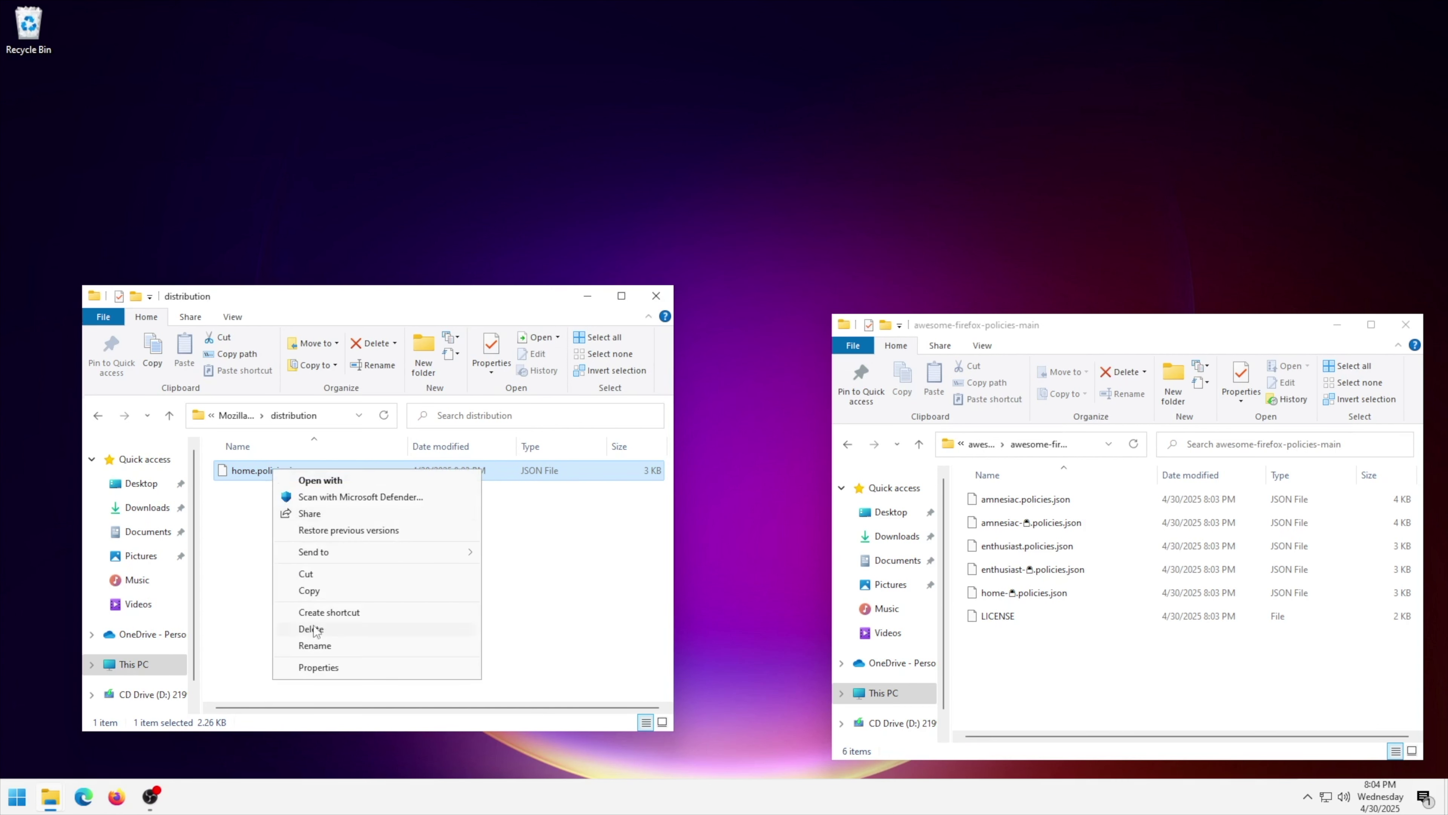
{"action": "left_click", "coordinate": [315, 645]}
{"action": "key", "text": "Home"}
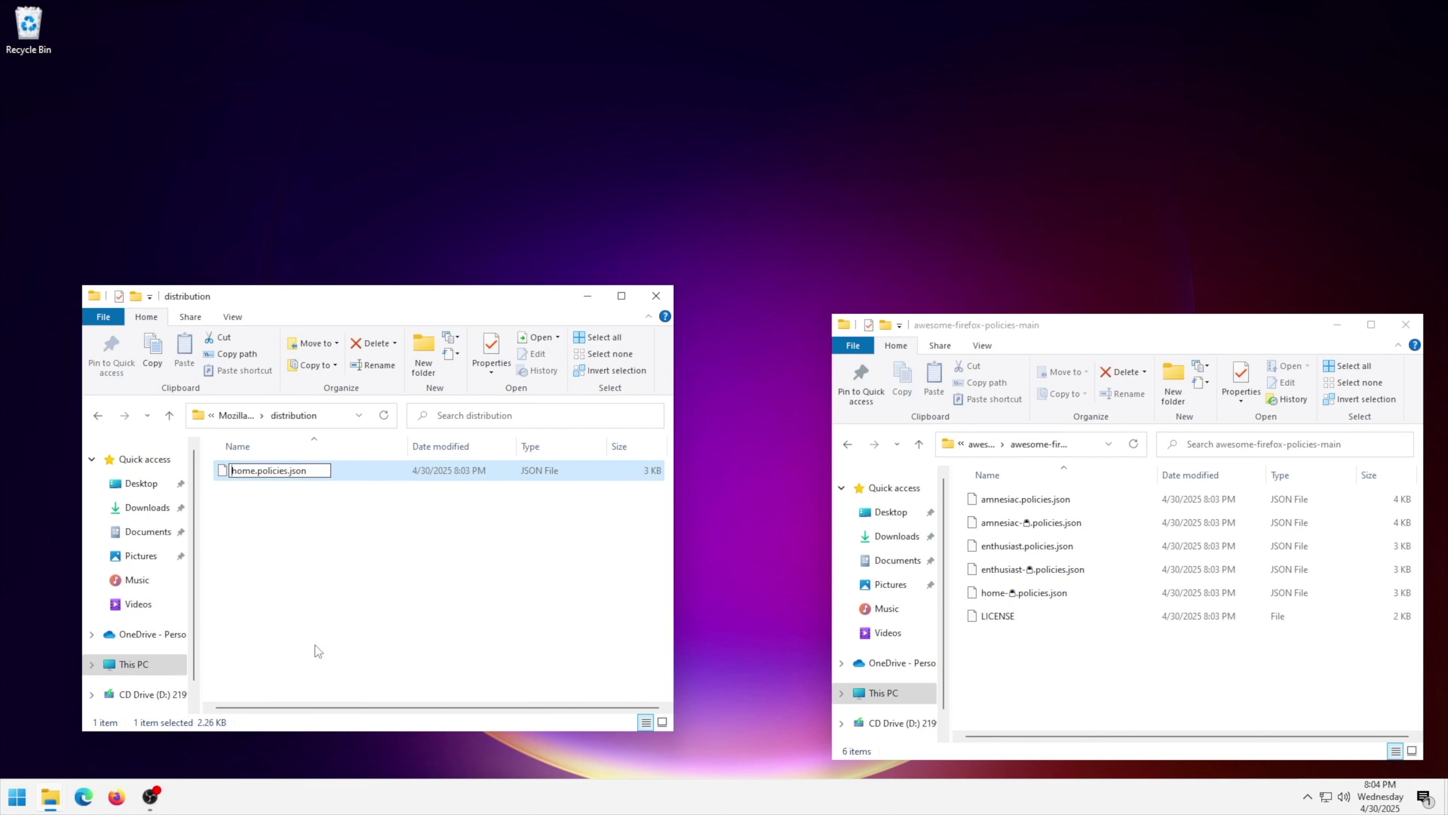
{"action": "key", "text": "BackSpace"}
{"action": "key", "text": "BackSpace"}
{"action": "key", "text": "BackSpace"}
{"action": "key", "text": "BackSpace"}
{"action": "key", "text": "BackSpace"}
{"action": "key", "text": "Return"}
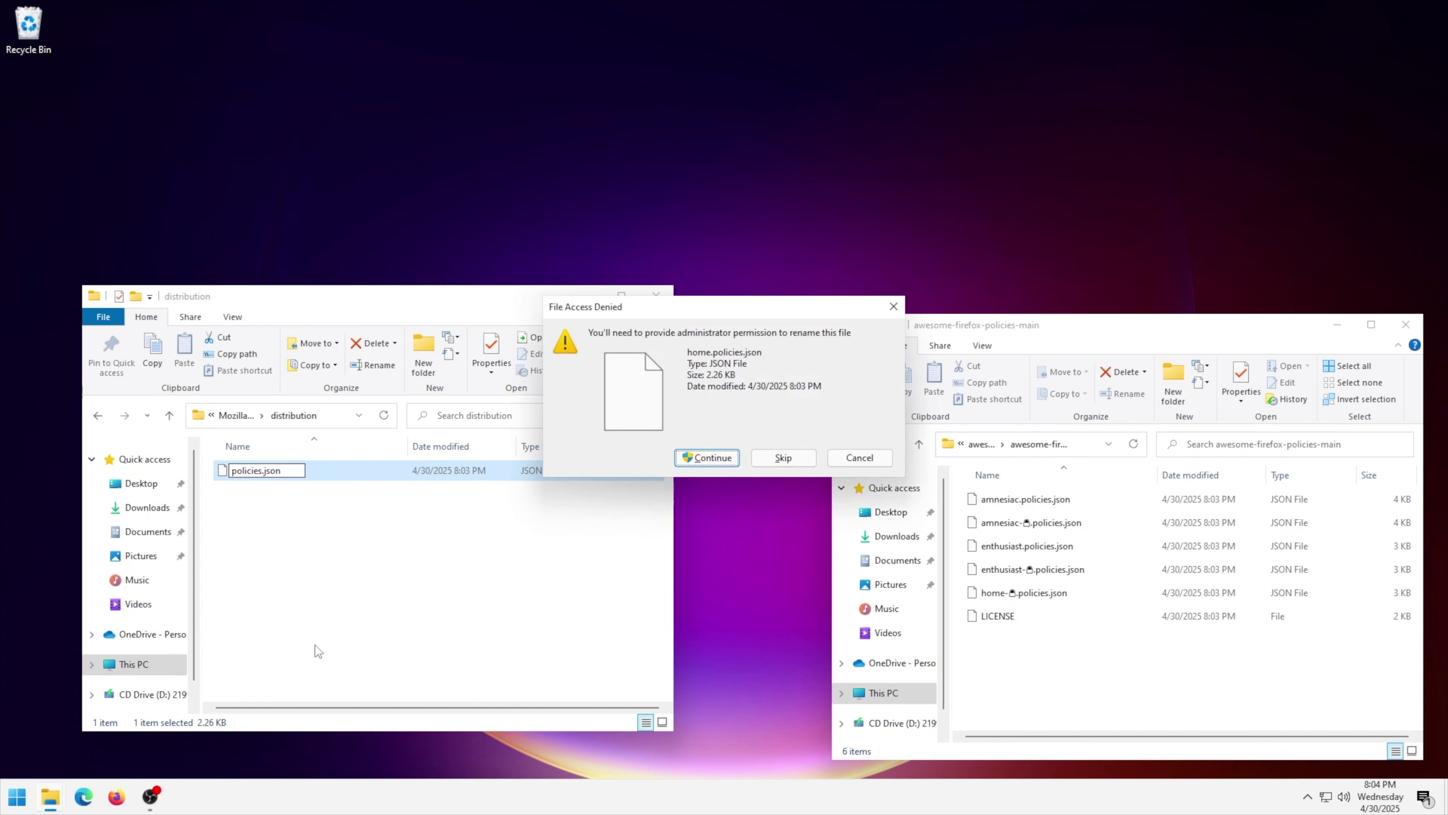
{"action": "key", "text": "Escape"}
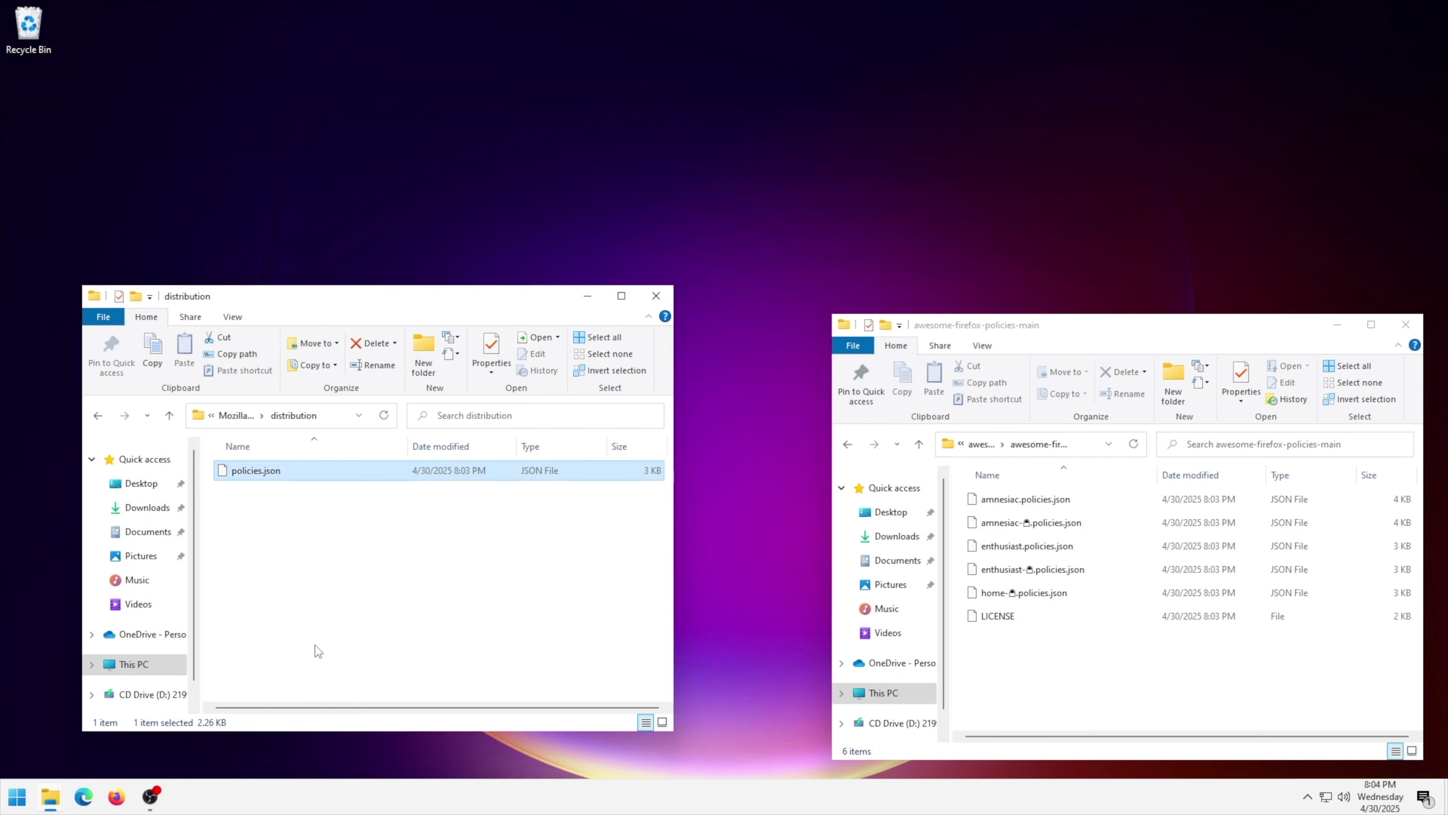
{"action": "left_click", "coordinate": [315, 645]}
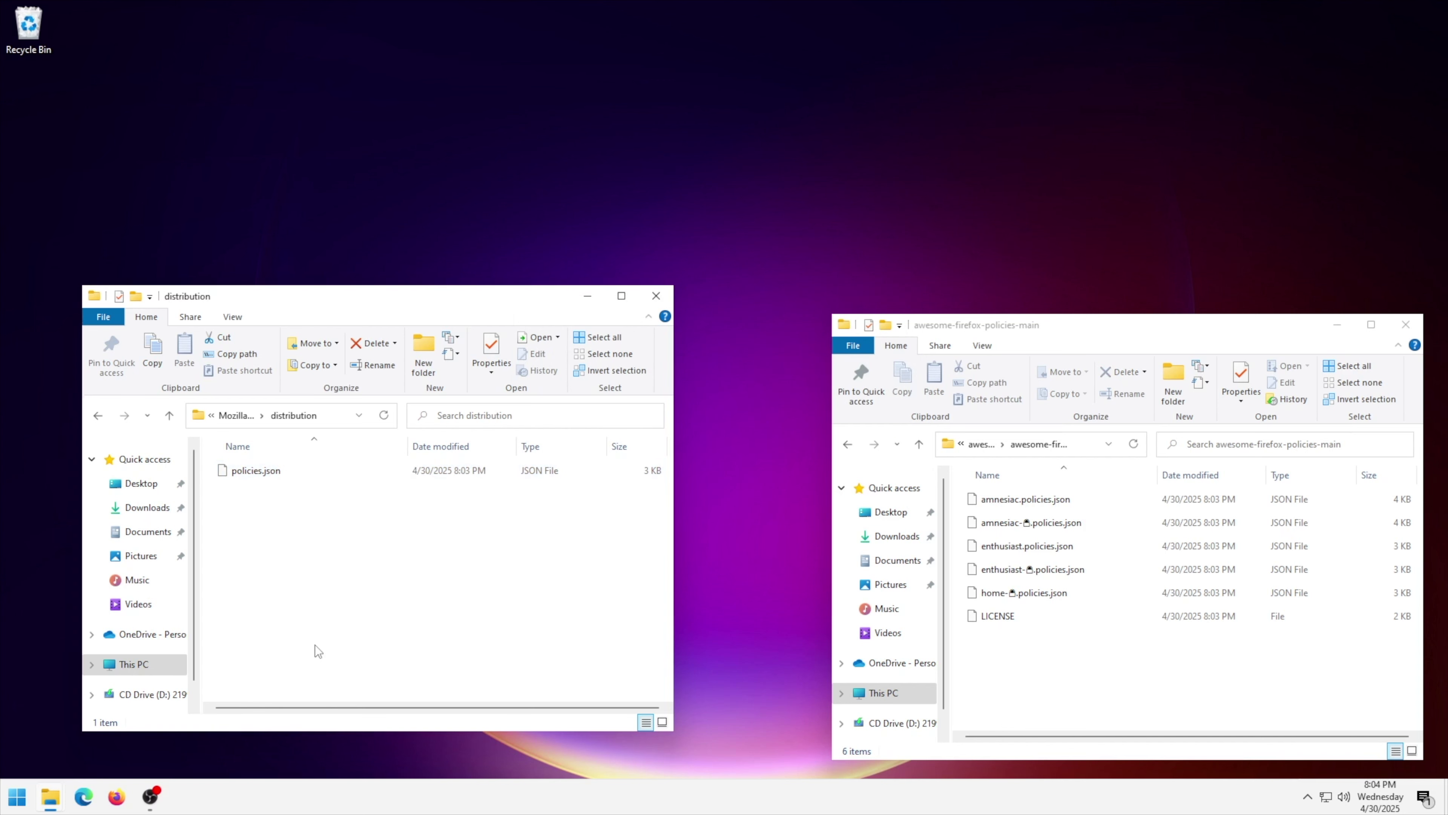
- Launch Firefox and get through the welcome screens to the new tab page
{"action": "left_click", "coordinate": [115, 795]}
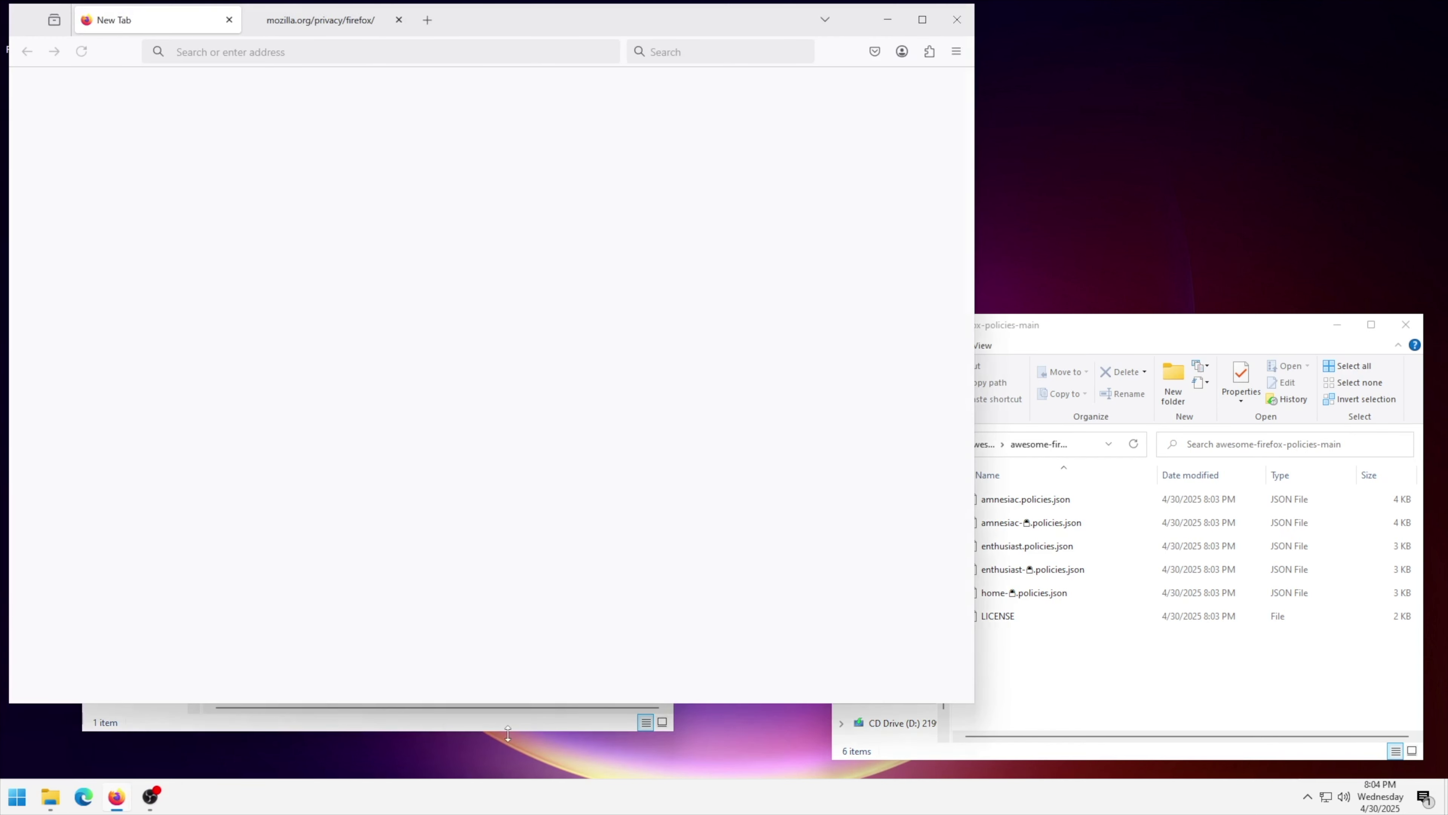
{"action": "left_click", "coordinate": [904, 662]}
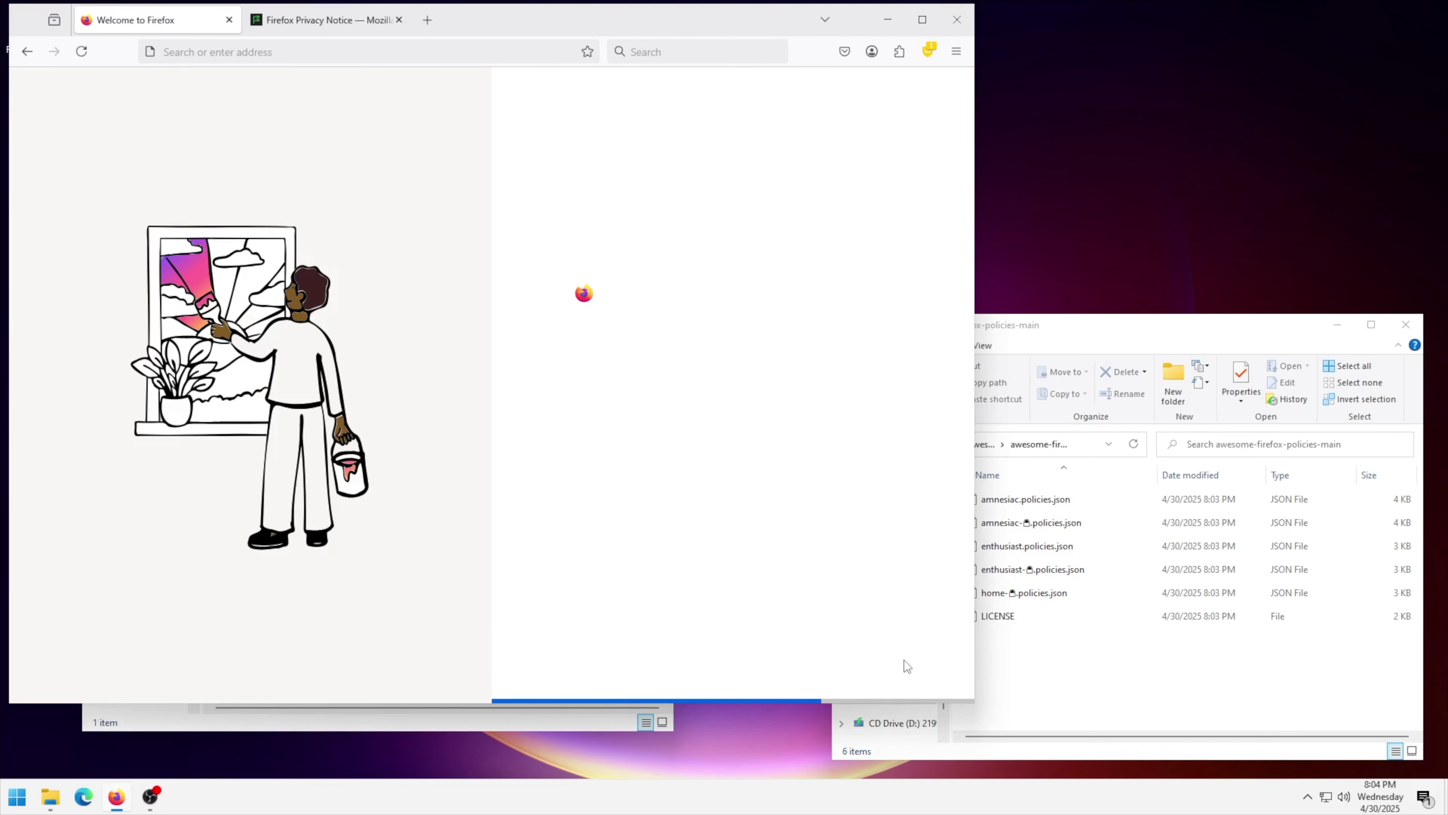
{"action": "left_click", "coordinate": [916, 665]}
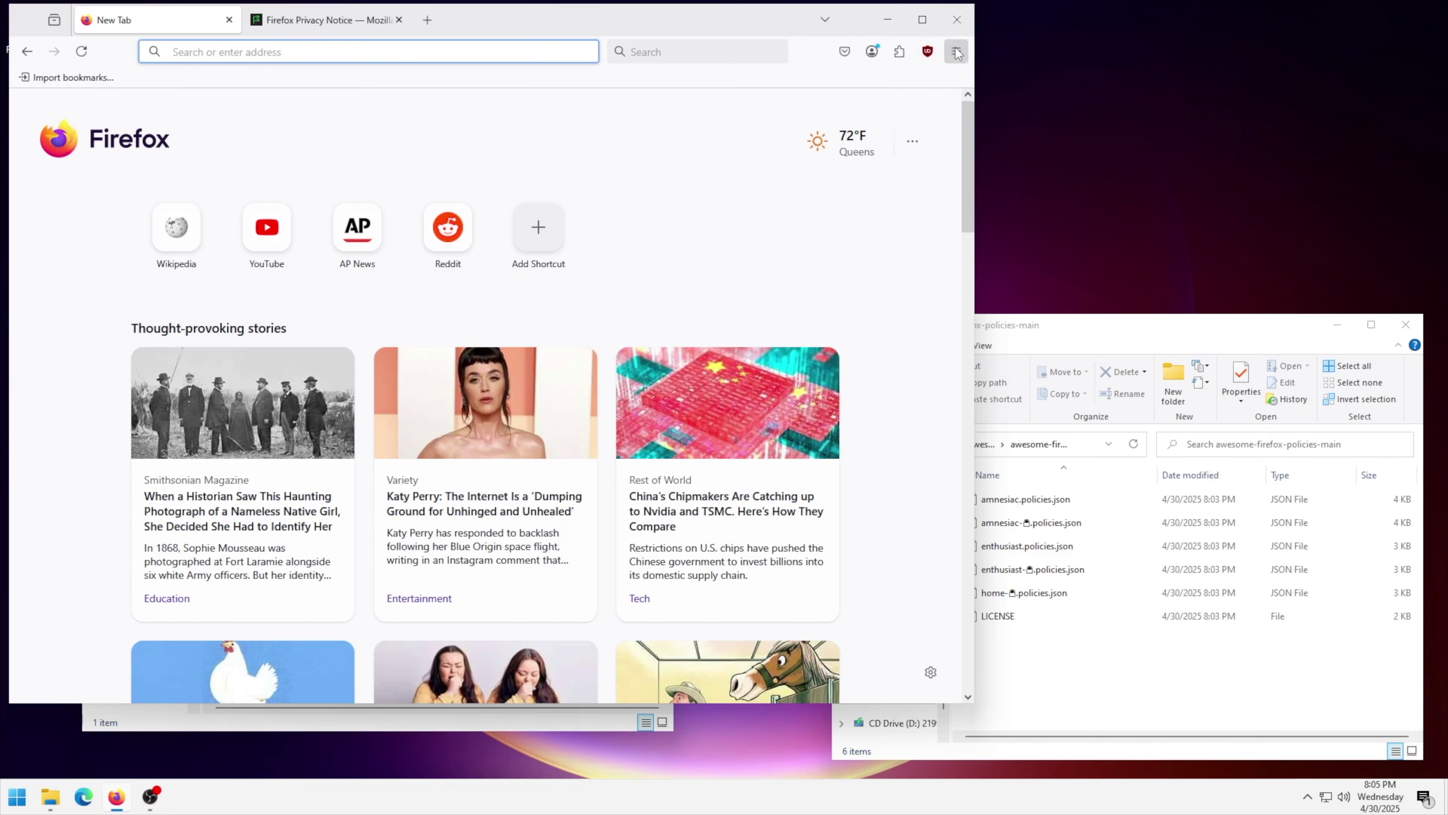
- Open Firefox's settings and follow the managed-browser notice to examine the active enterprise policies
{"action": "left_click", "coordinate": [955, 52]}
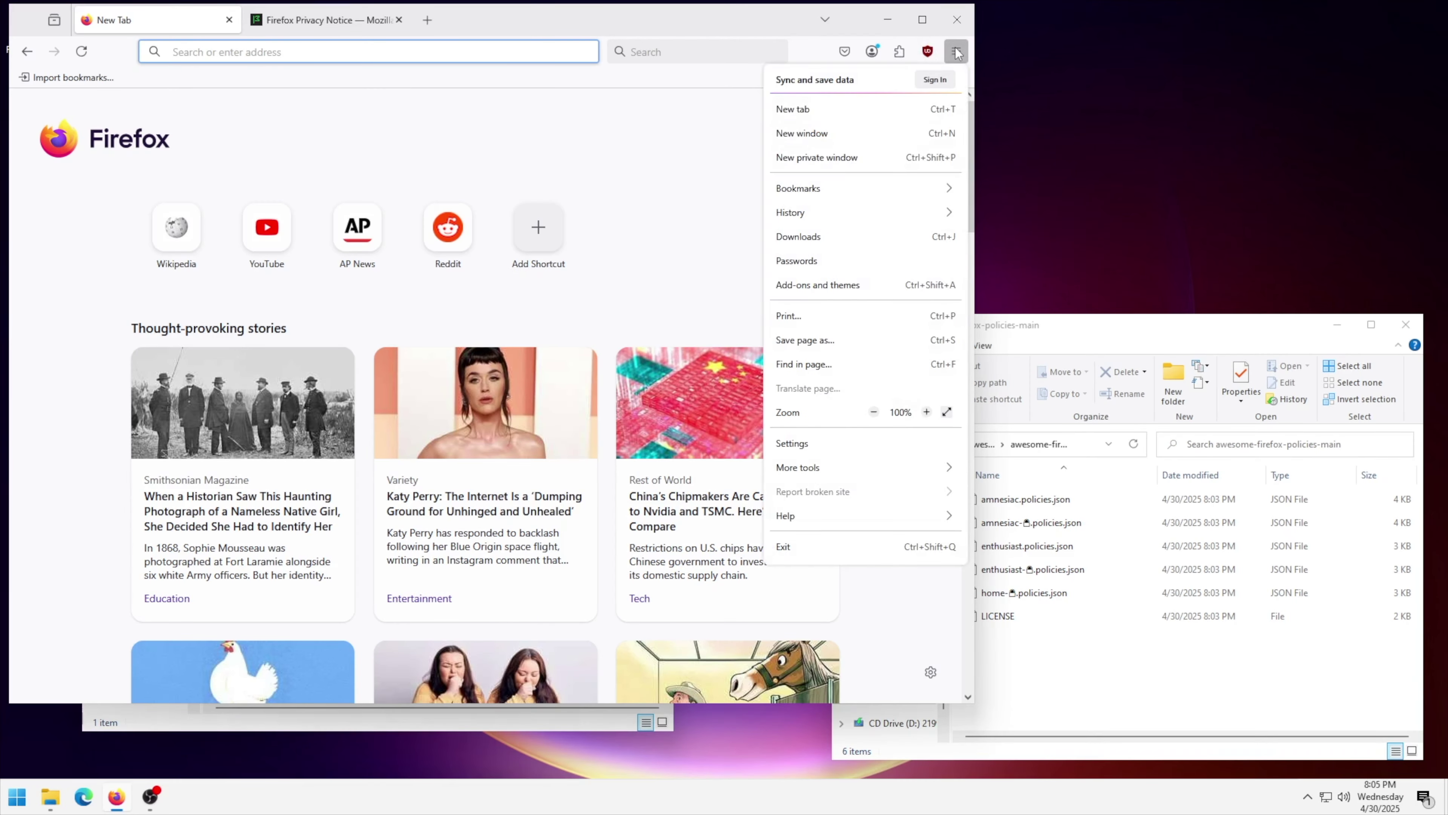
{"action": "left_click", "coordinate": [829, 442]}
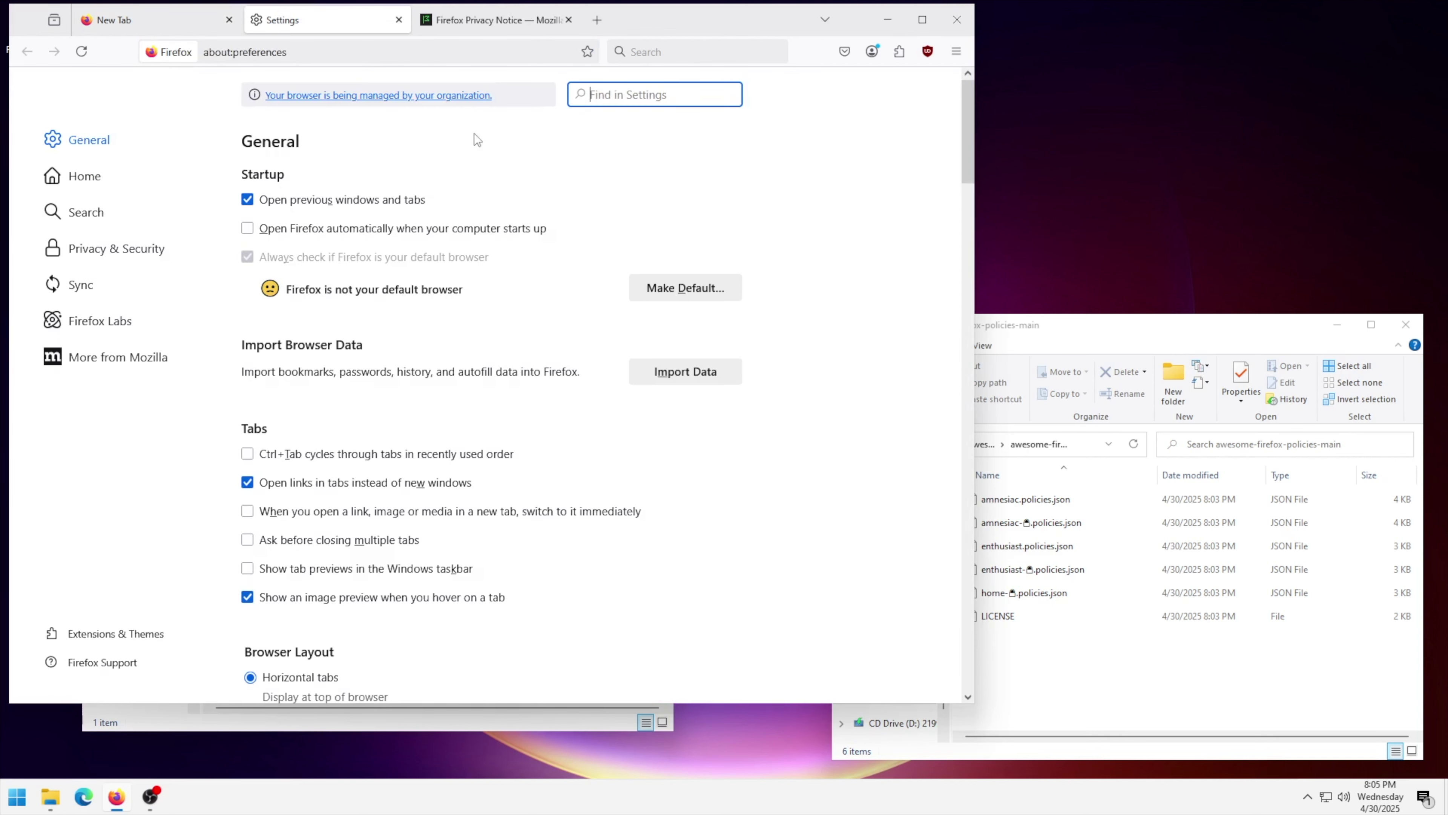
{"action": "left_click", "coordinate": [451, 96]}
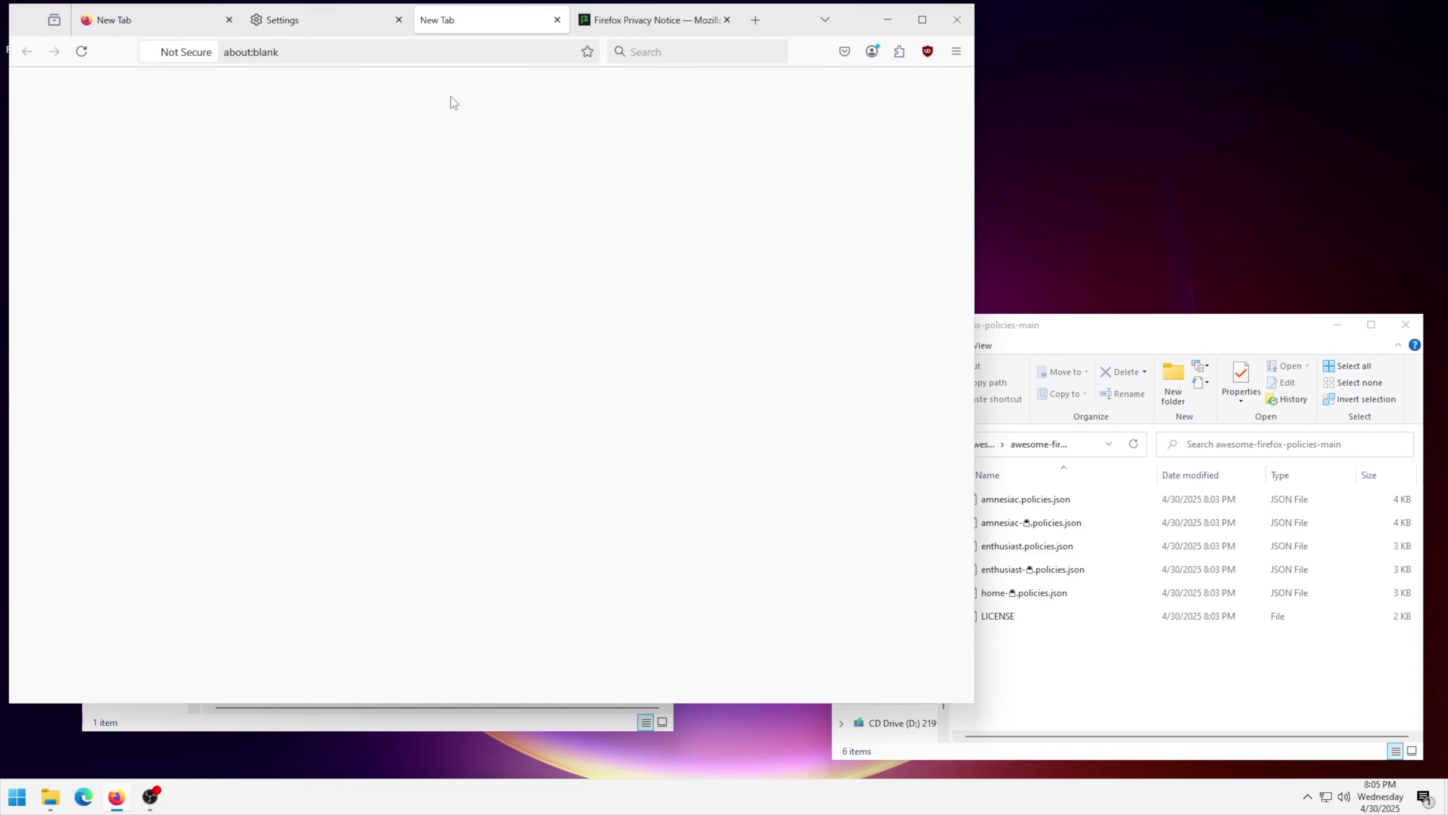
{"action": "scroll", "coordinate": [583, 297], "scroll_direction": "down", "scroll_amount": 5}
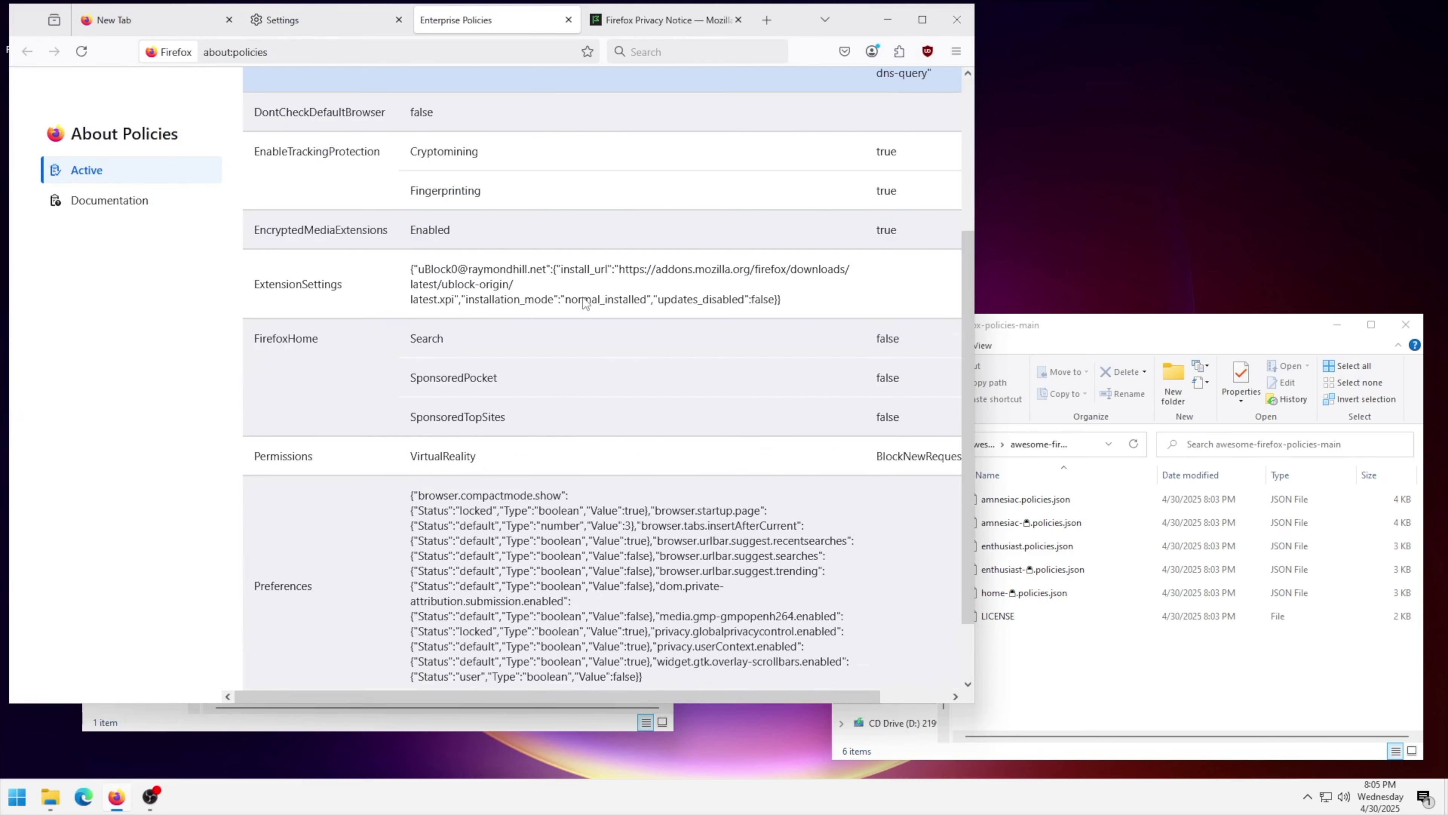
{"action": "scroll", "coordinate": [583, 297], "scroll_direction": "up", "scroll_amount": 5}
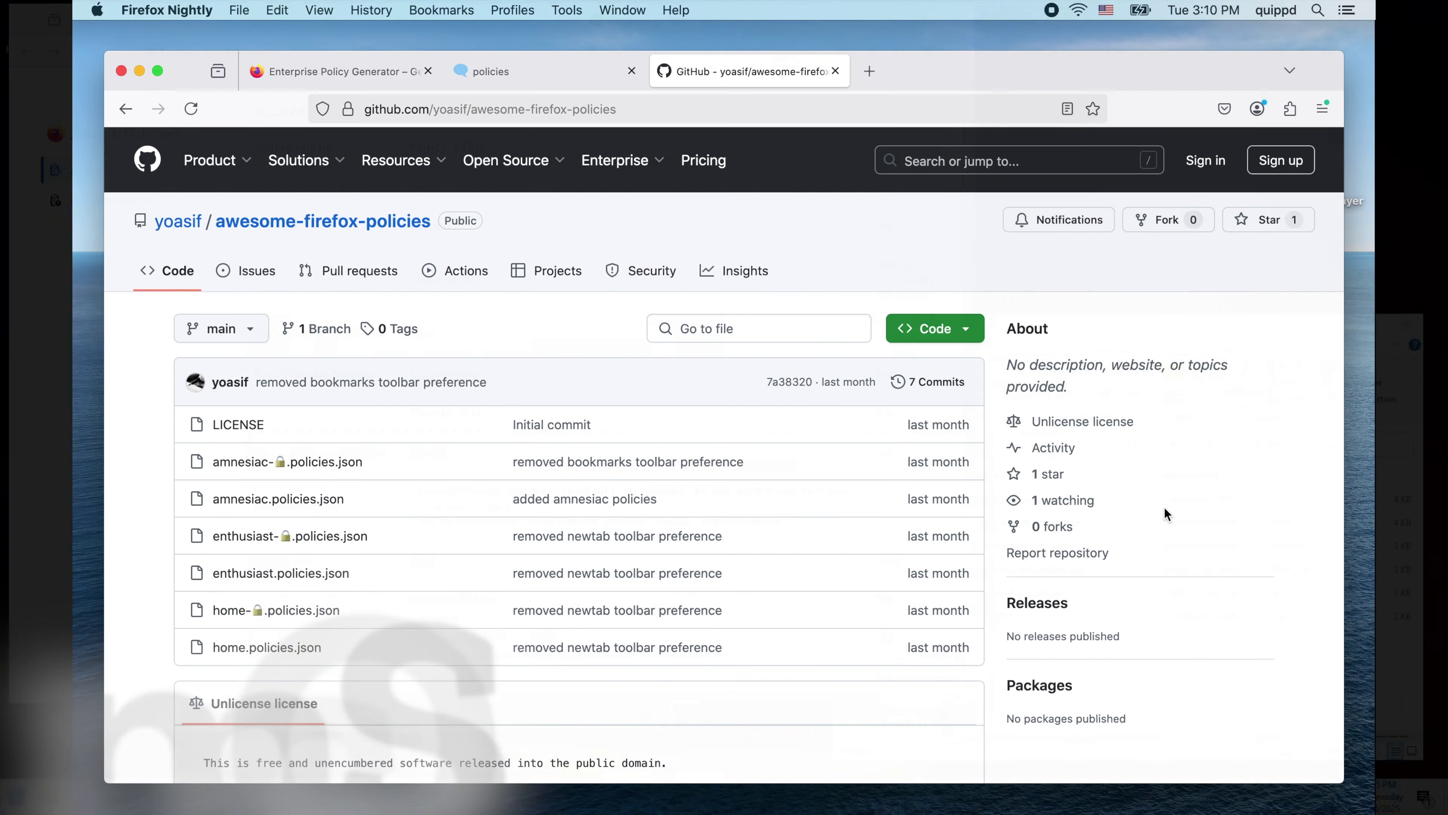
- On the Mac, download the awesome-firefox-policies repository as a ZIP and open its extracted folder in Downloads
{"action": "left_click", "coordinate": [940, 345]}
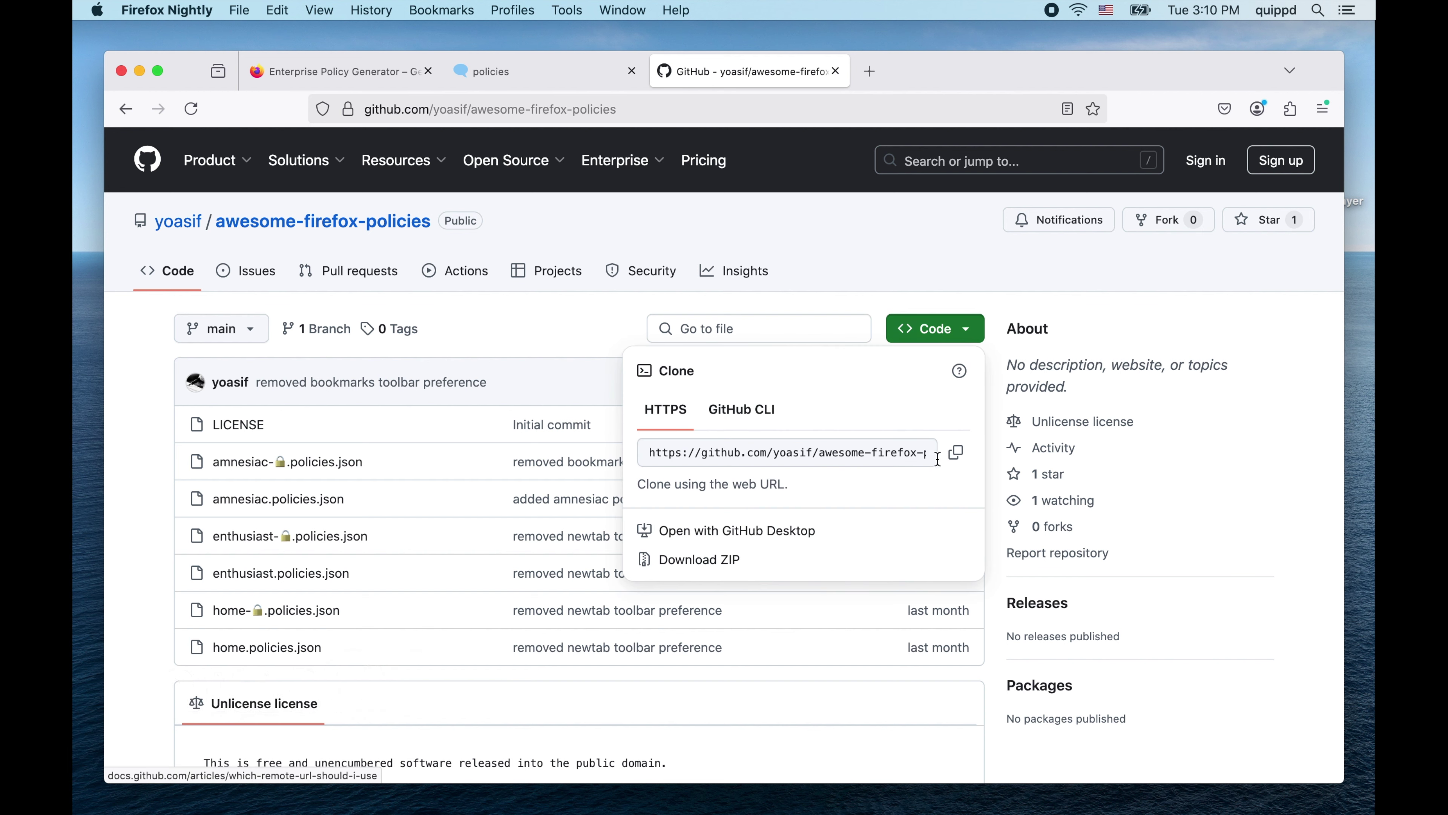
{"action": "left_click", "coordinate": [944, 564]}
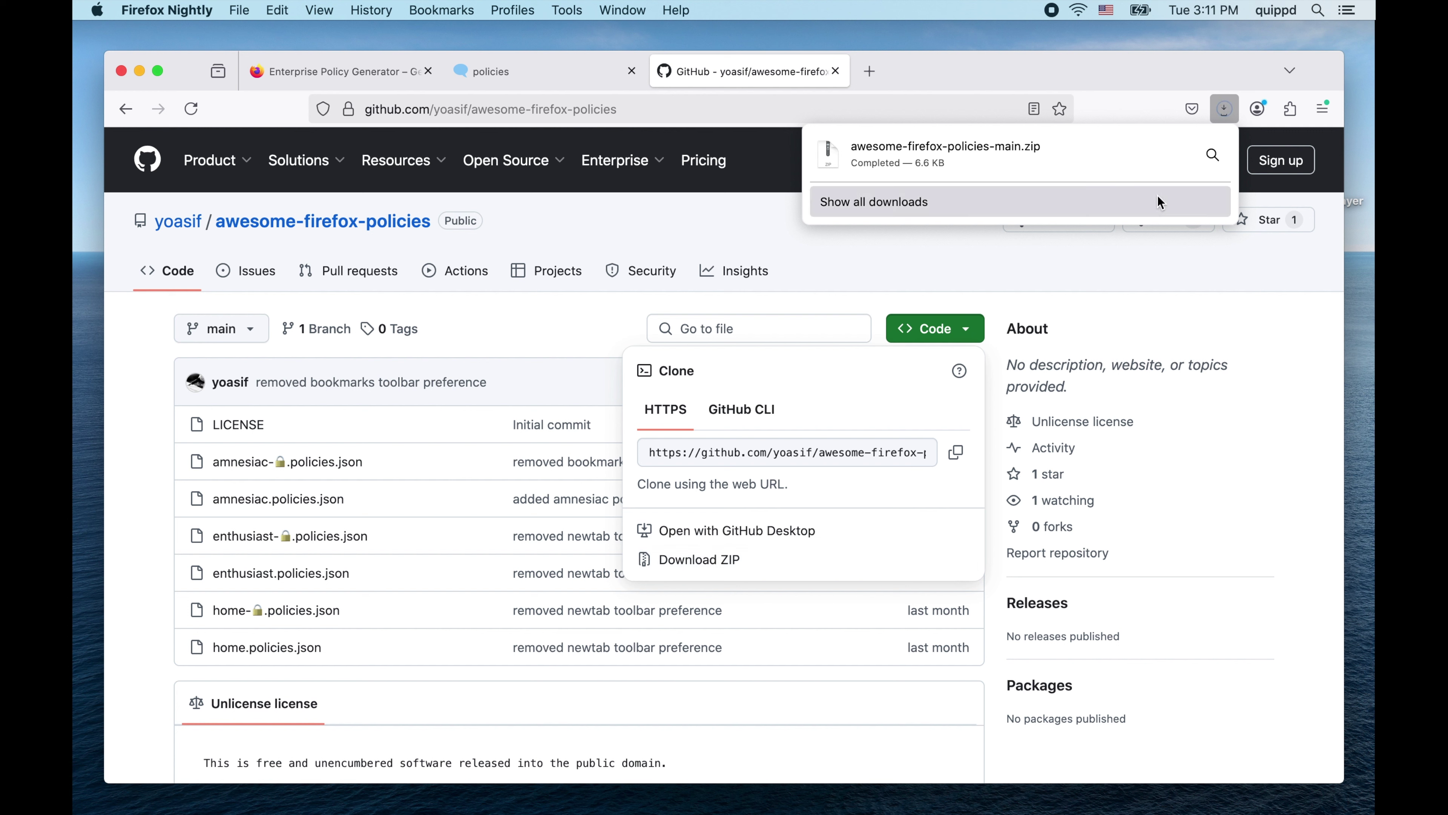
{"action": "left_click", "coordinate": [1213, 166]}
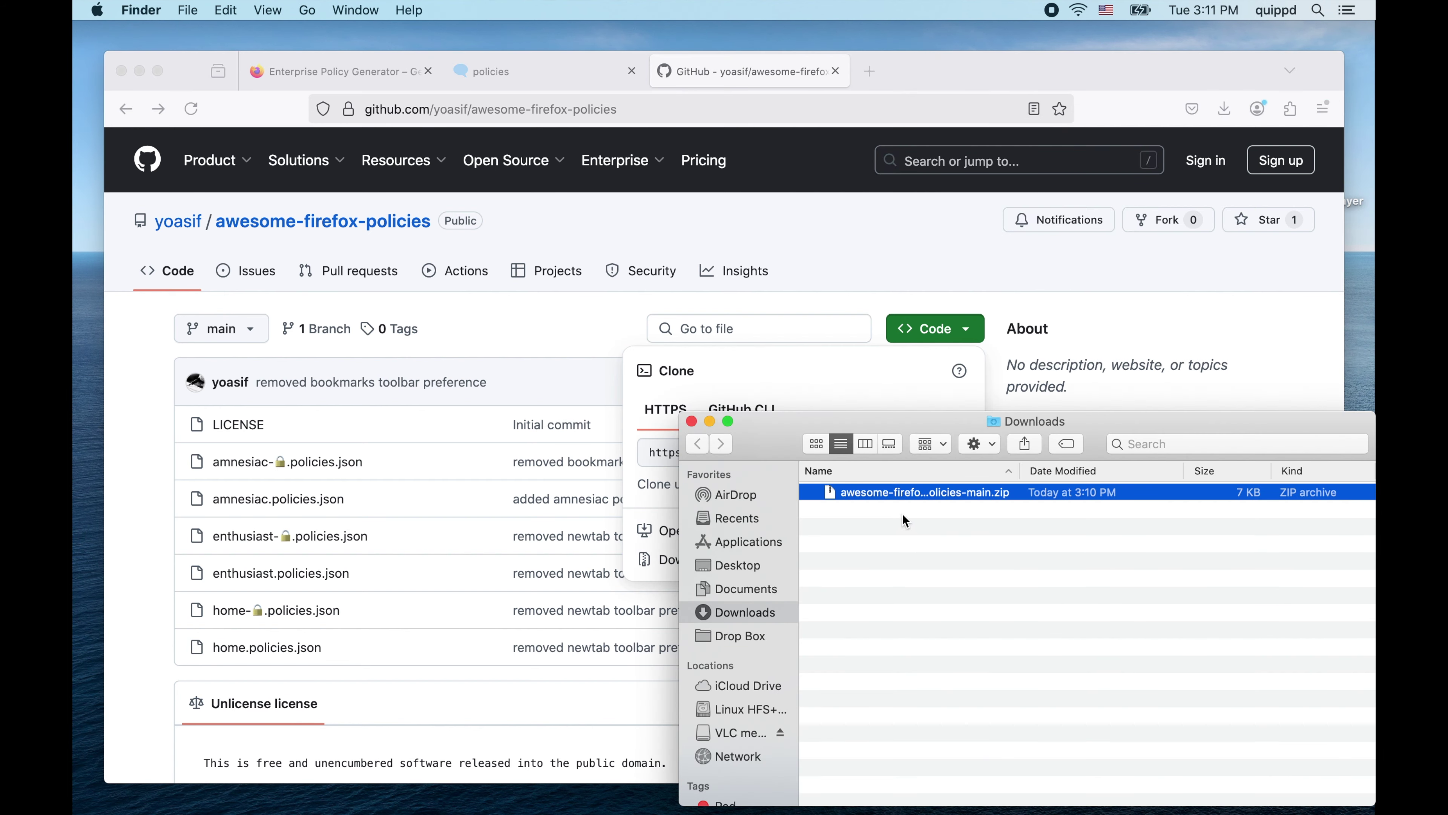
{"action": "double_click", "coordinate": [884, 492]}
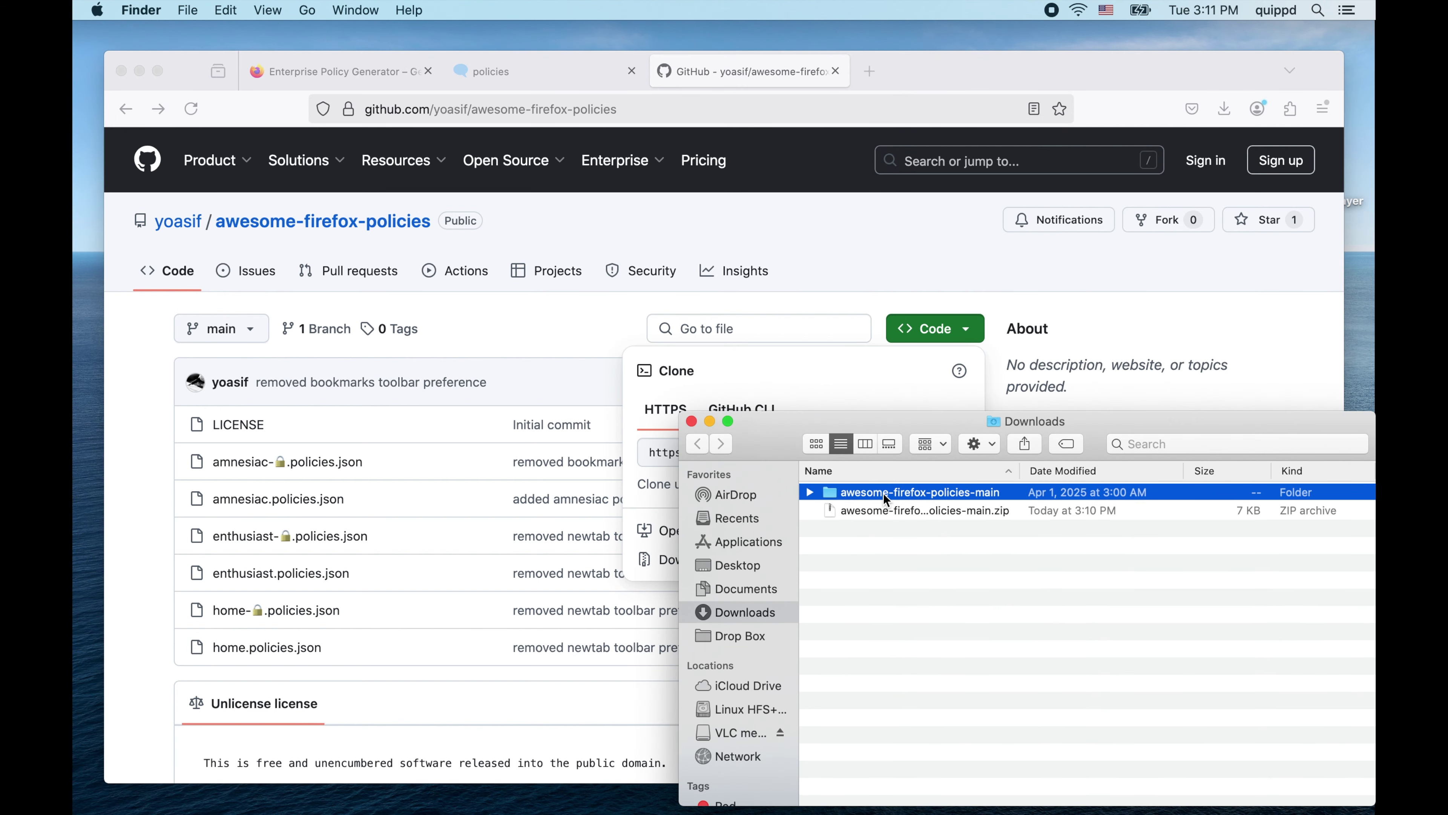
{"action": "double_click", "coordinate": [884, 492]}
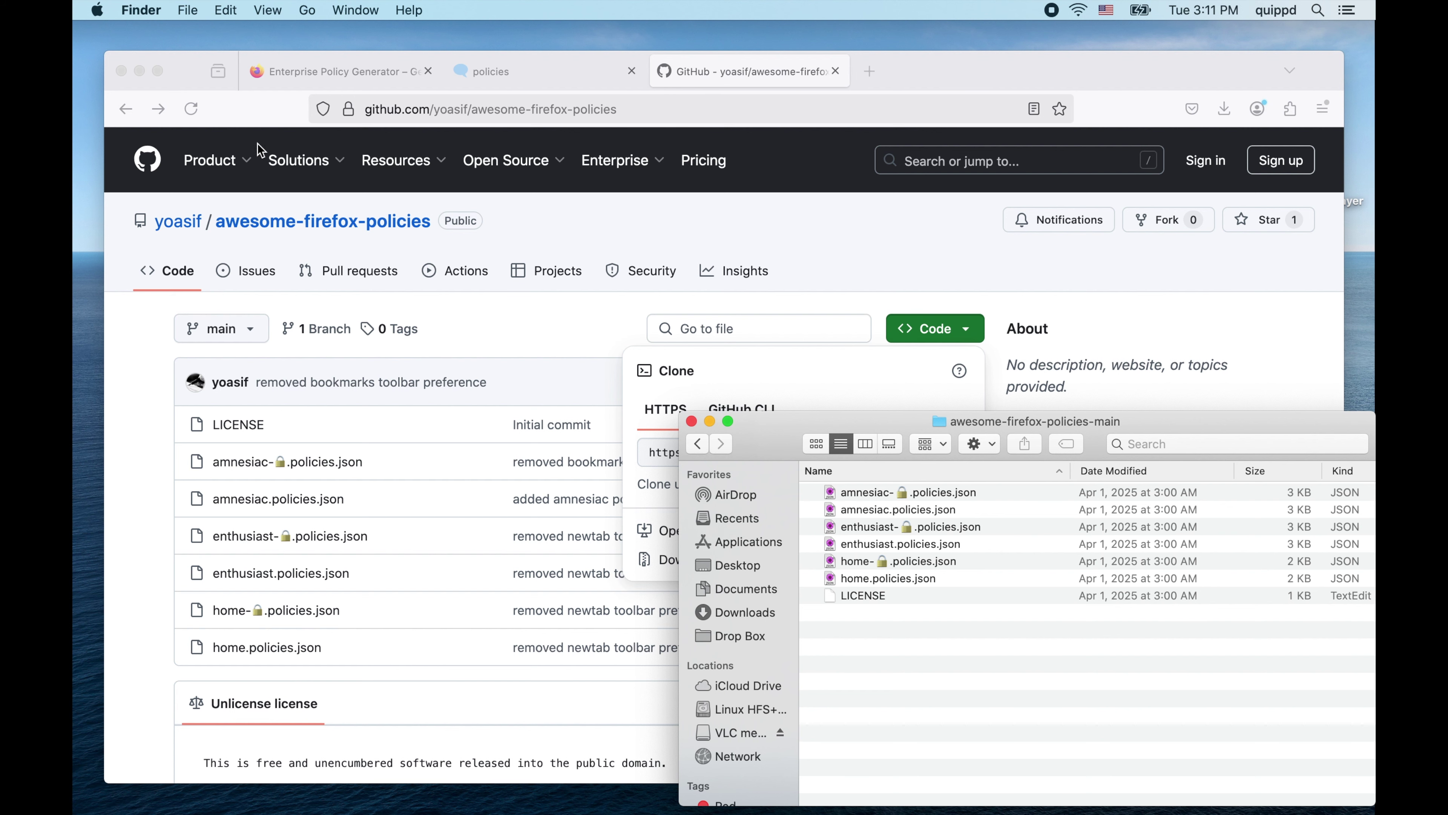
- In a new Finder window, open the home Applications folder and browse Firefox's package contents to the Resources folder inside Contents
{"action": "left_click", "coordinate": [188, 10]}
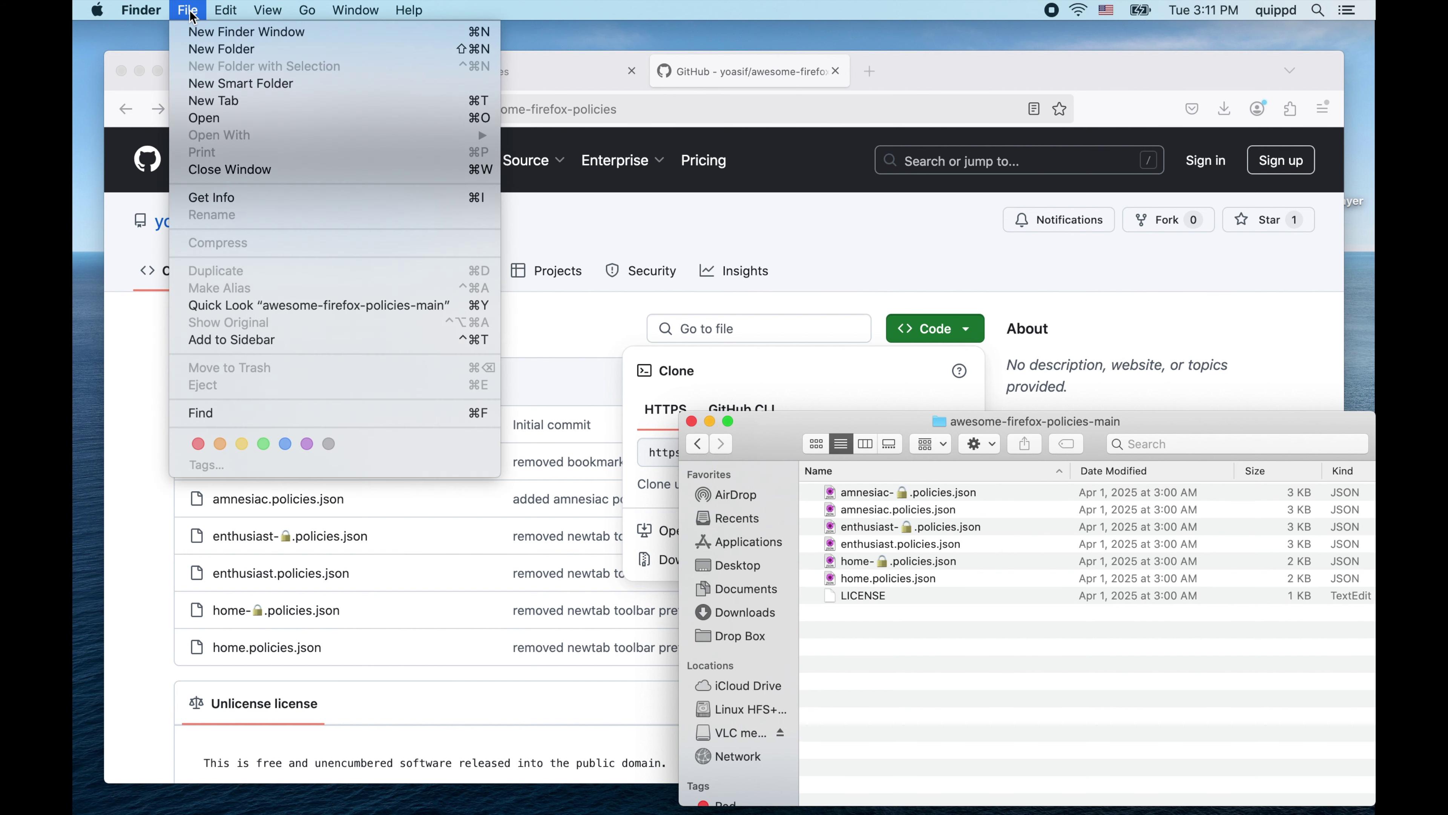
{"action": "left_click", "coordinate": [200, 32]}
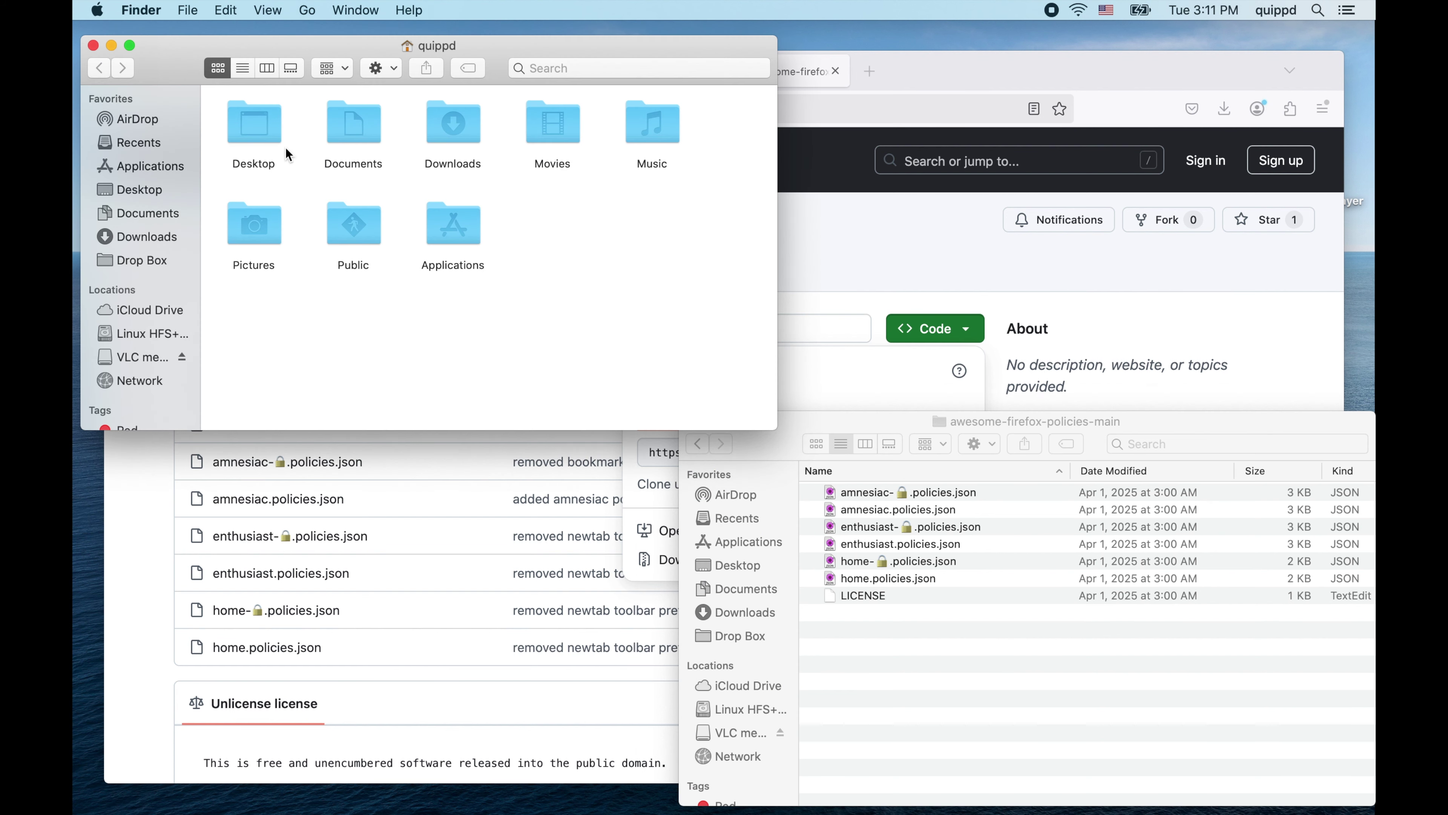
{"action": "left_click", "coordinate": [442, 231]}
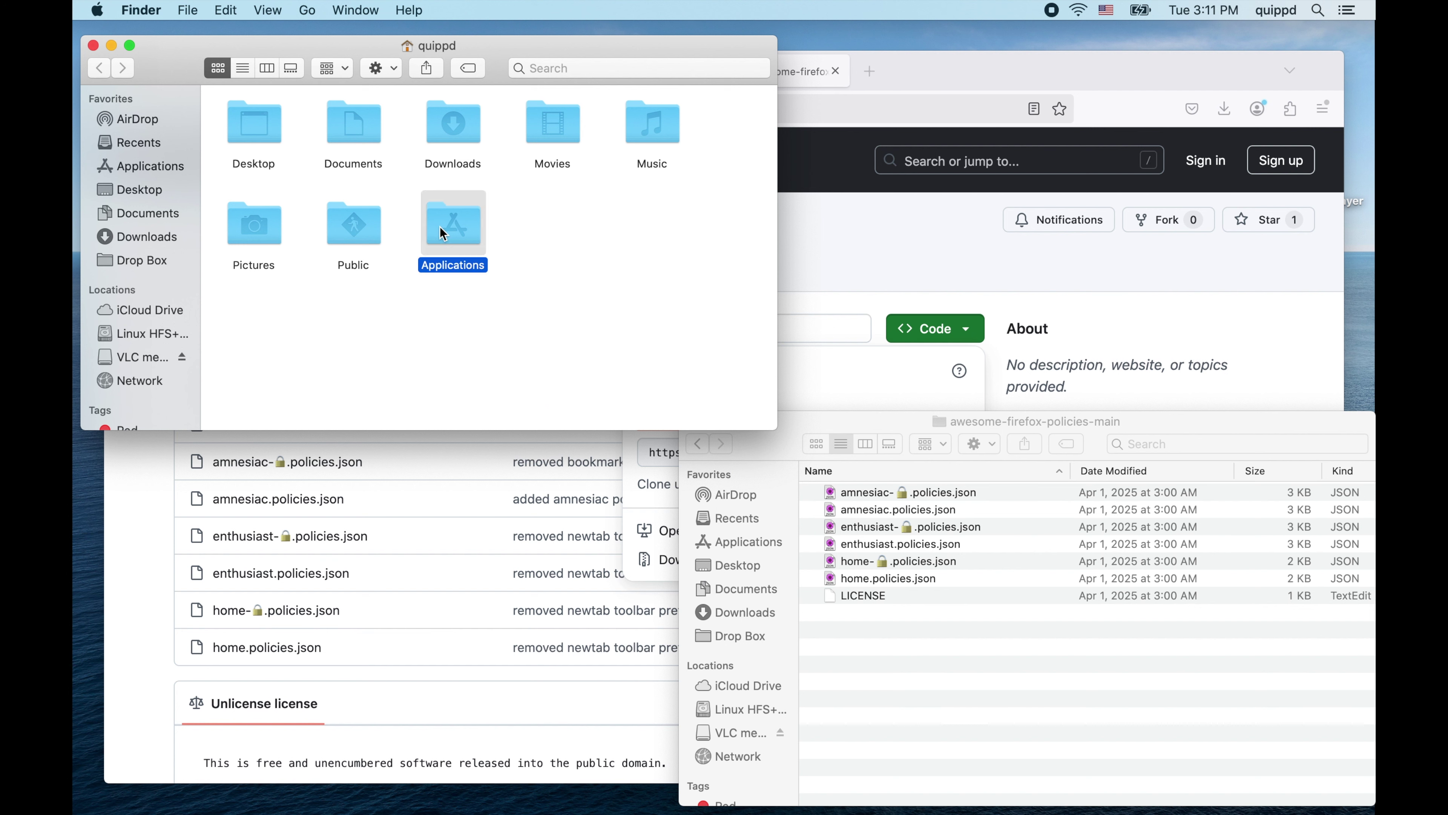
{"action": "double_click", "coordinate": [440, 227]}
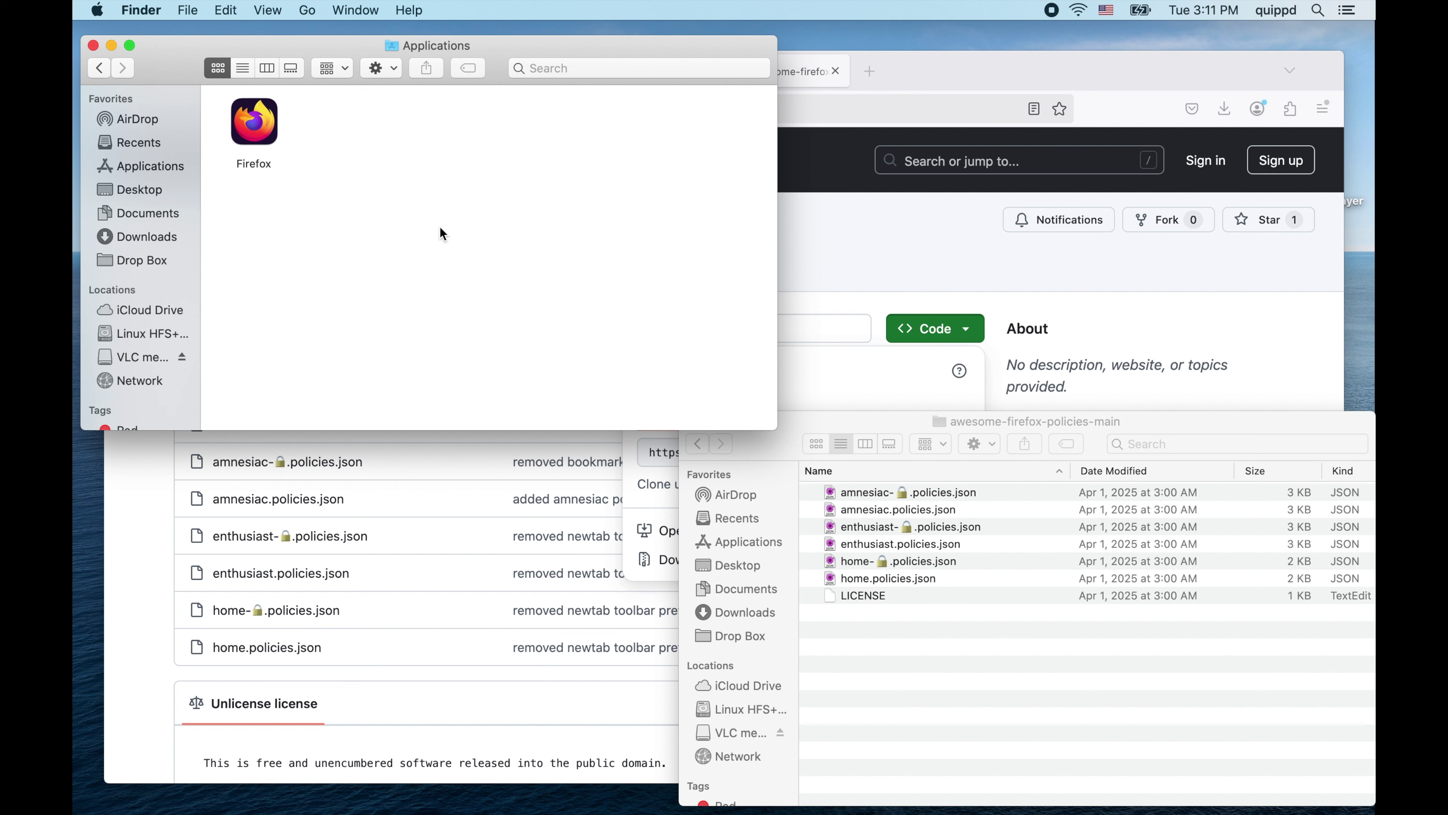
{"action": "right_click", "coordinate": [269, 141]}
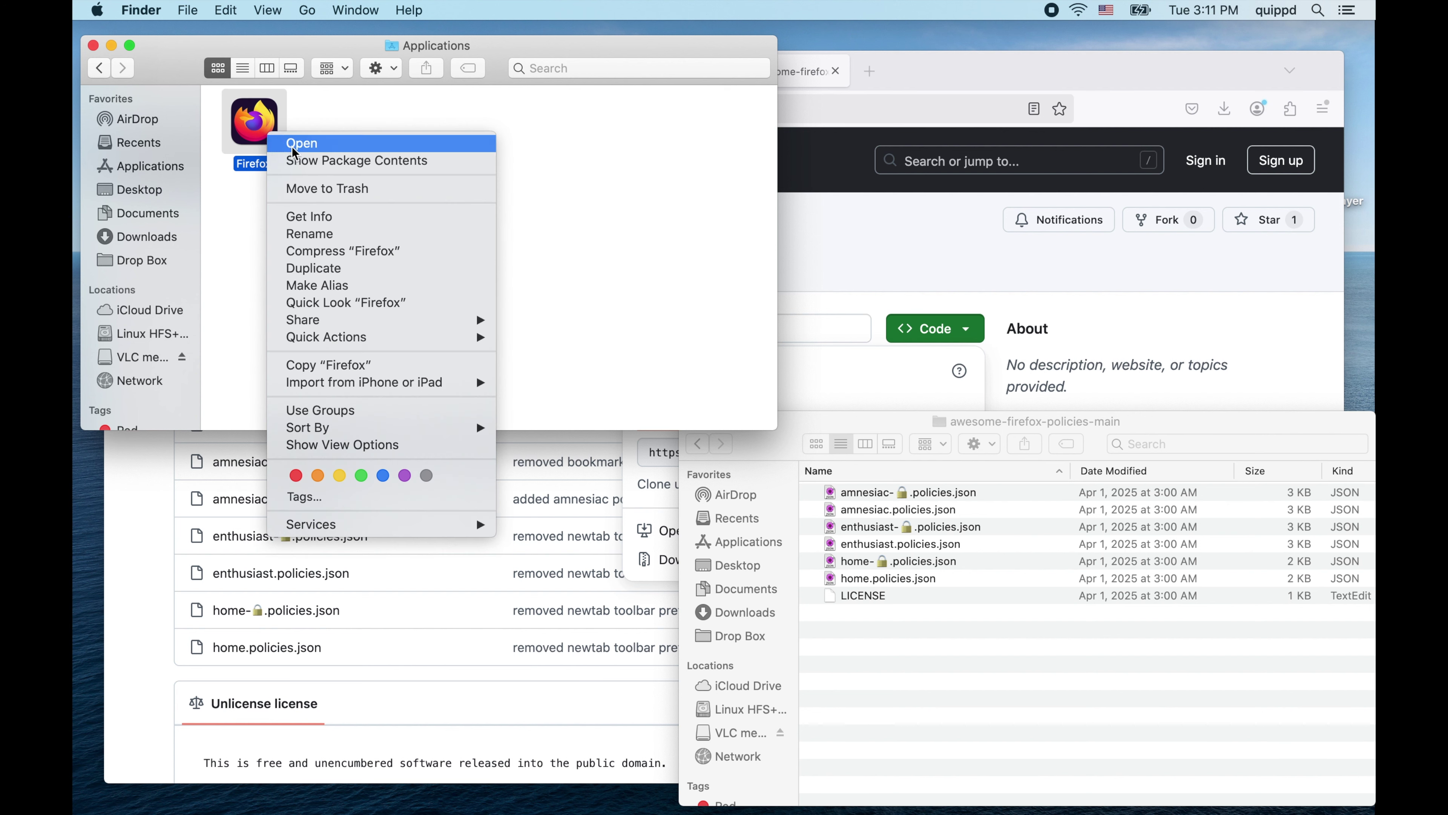
{"action": "left_click", "coordinate": [311, 162]}
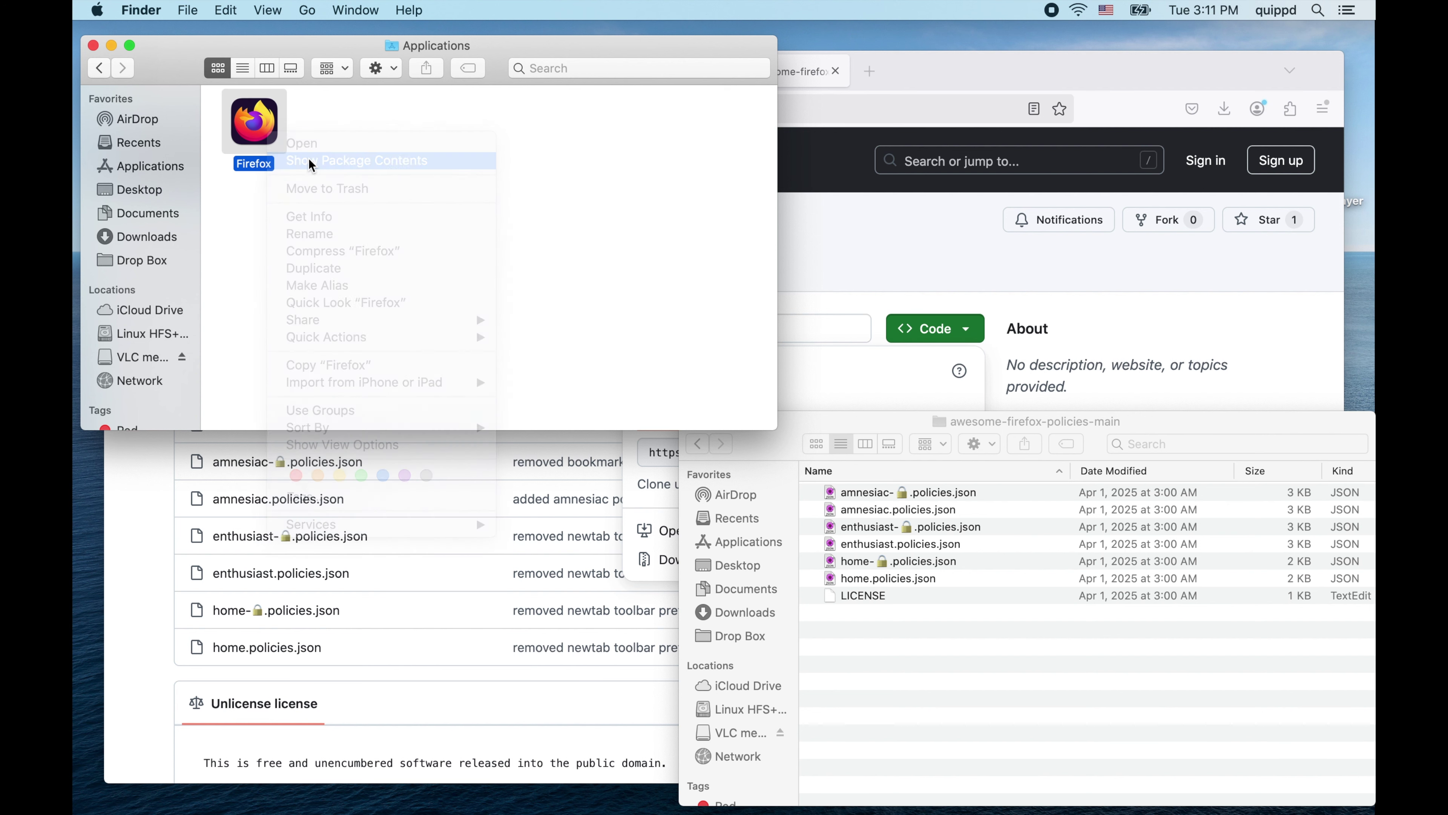
{"action": "double_click", "coordinate": [267, 141]}
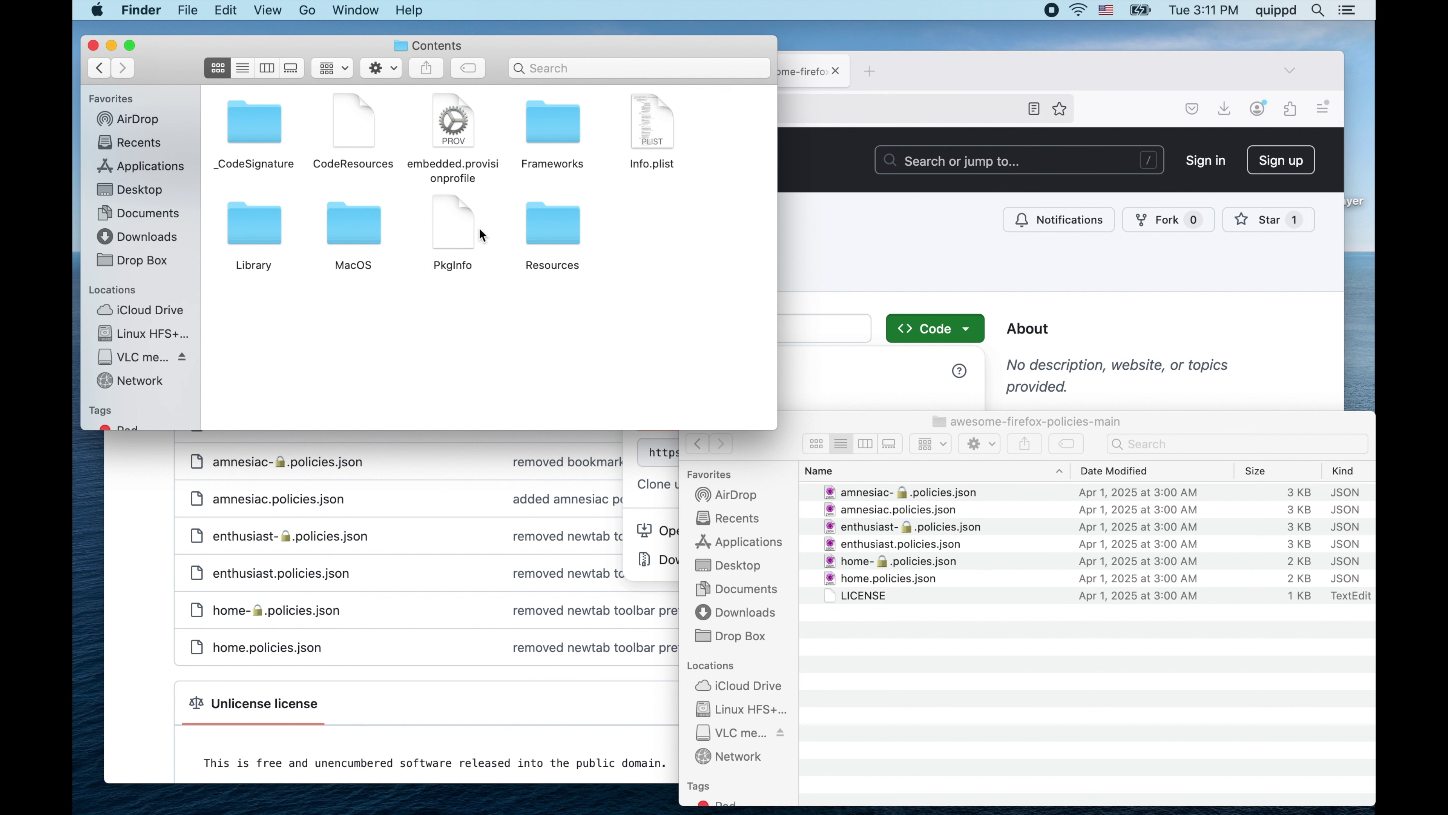
{"action": "double_click", "coordinate": [549, 237]}
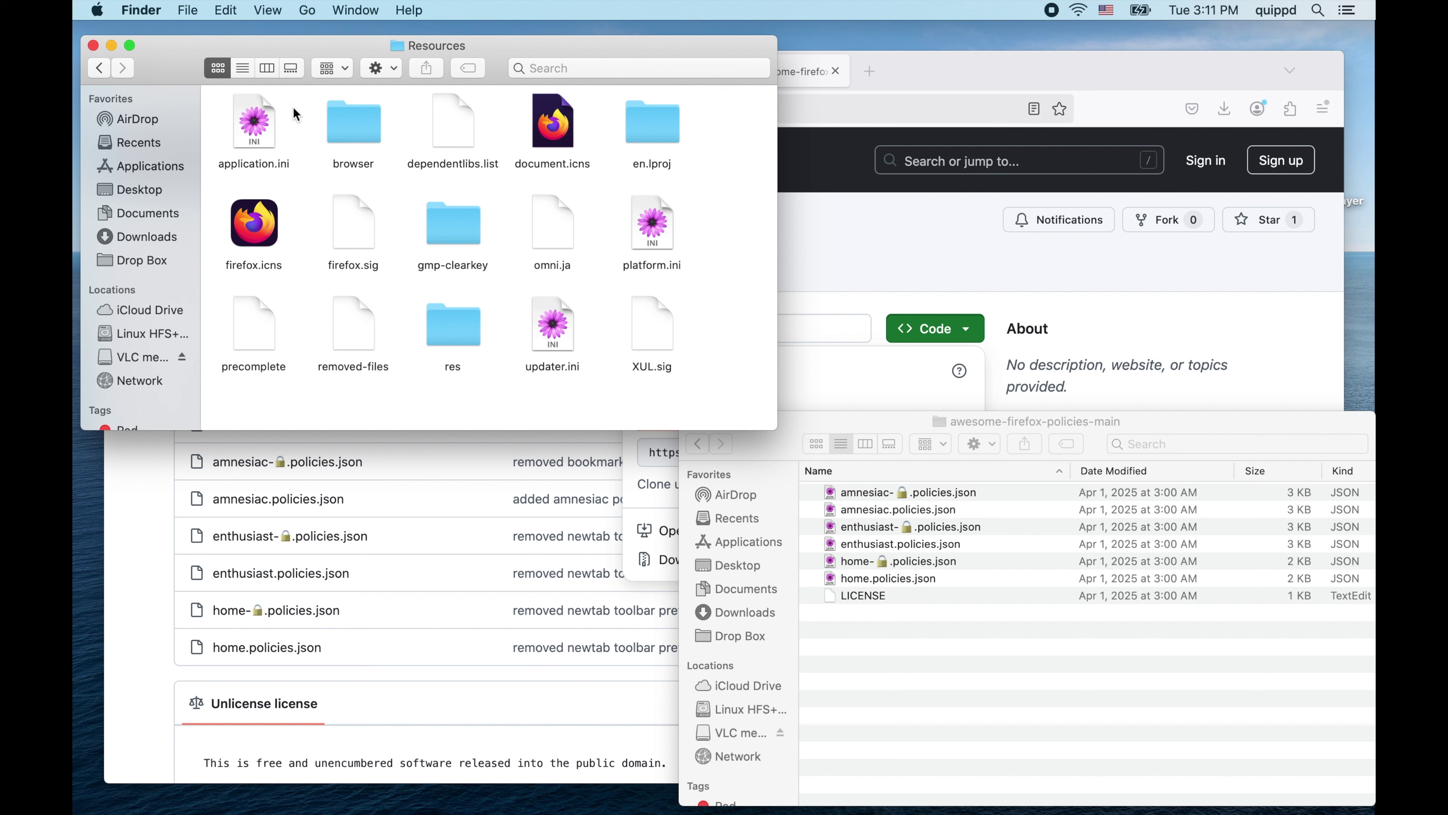
- Create a folder named distribution inside Firefox's Resources folder and open it
{"action": "left_click", "coordinate": [191, 9]}
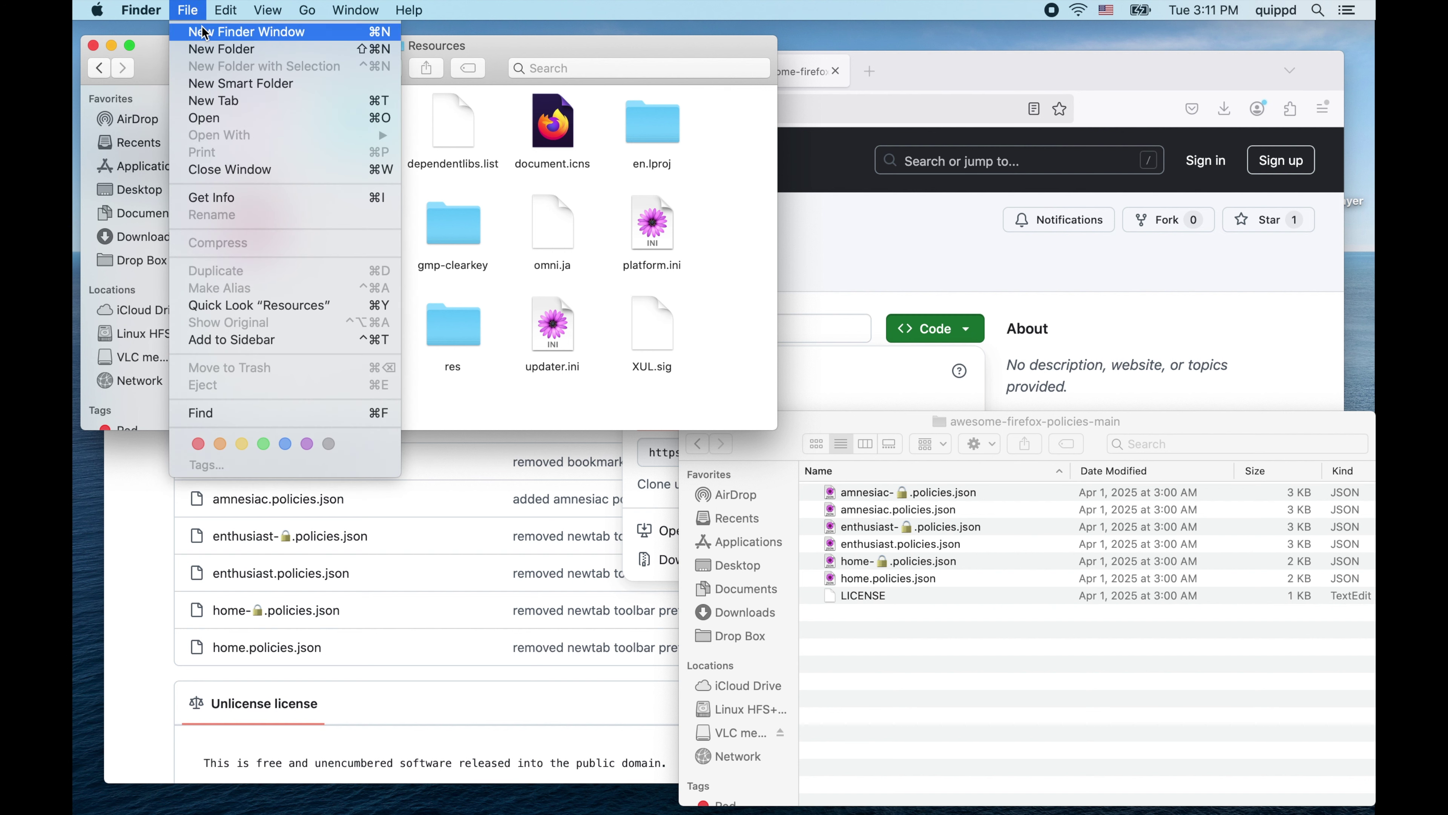
{"action": "left_click", "coordinate": [210, 49]}
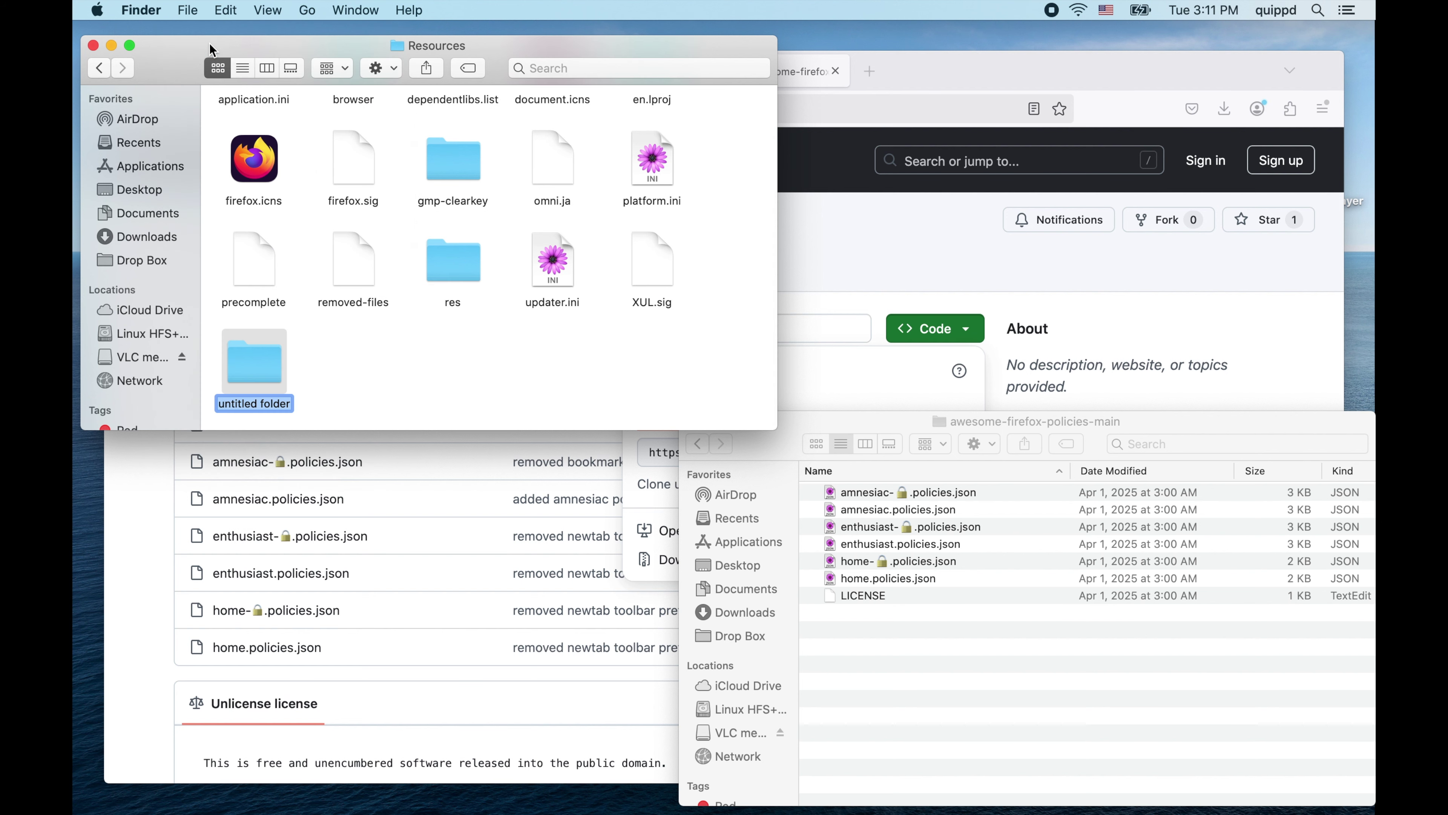
{"action": "type", "text": "distribution"}
{"action": "key", "text": "Return"}
{"action": "left_click", "coordinate": [271, 344]}
{"action": "double_click", "coordinate": [271, 345]}
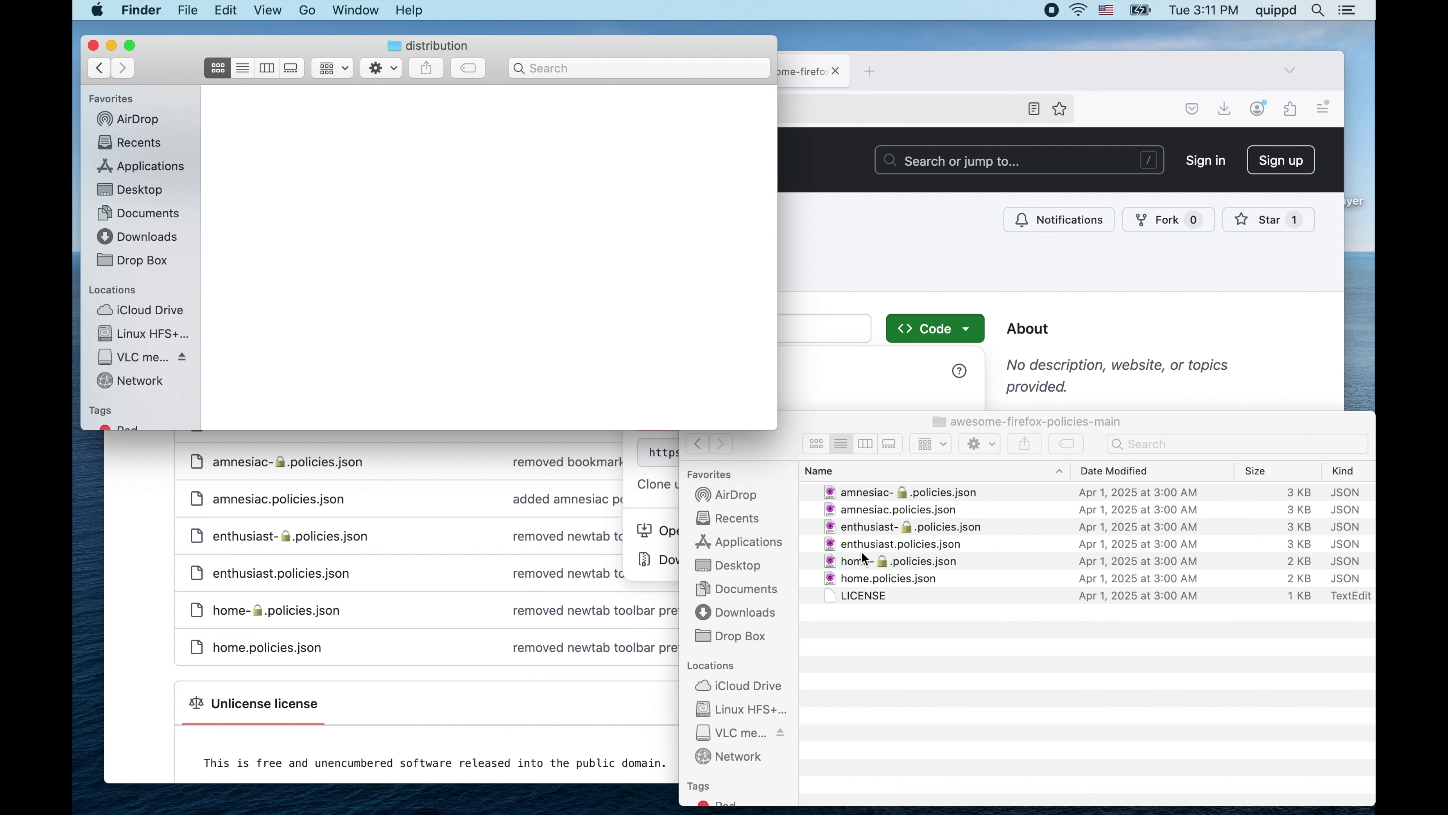
- Move home.policies.json from the awesome-firefox-policies-main folder into the distribution folder
{"action": "left_click", "coordinate": [923, 582]}
{"action": "left_click", "coordinate": [896, 585]}
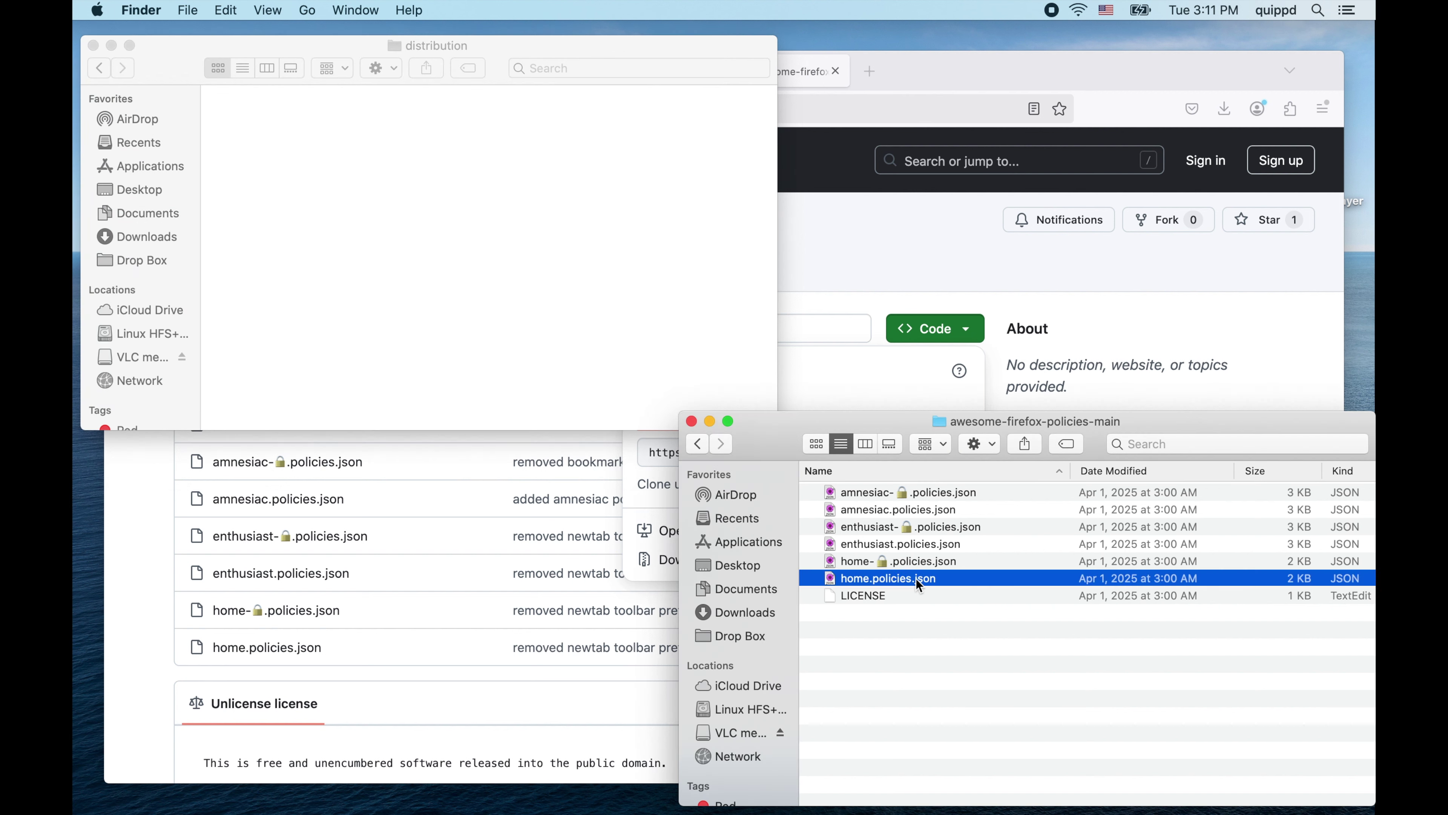
{"action": "left_click_drag", "start_coordinate": [918, 584], "coordinate": [550, 322]}
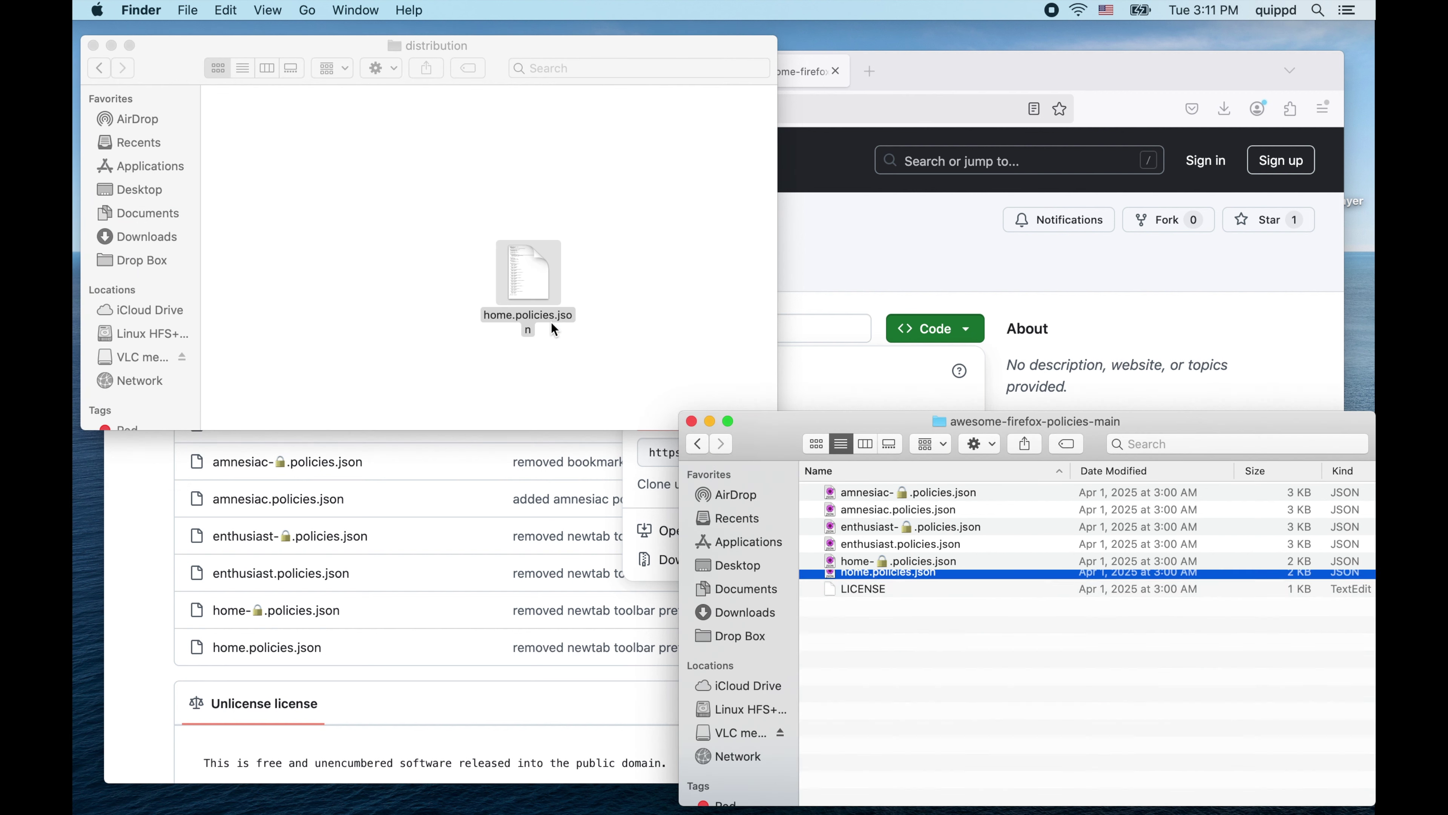
- Rename home.policies.json in the distribution folder as policies.json
{"action": "left_click", "coordinate": [527, 276]}
{"action": "key", "text": "Return"}
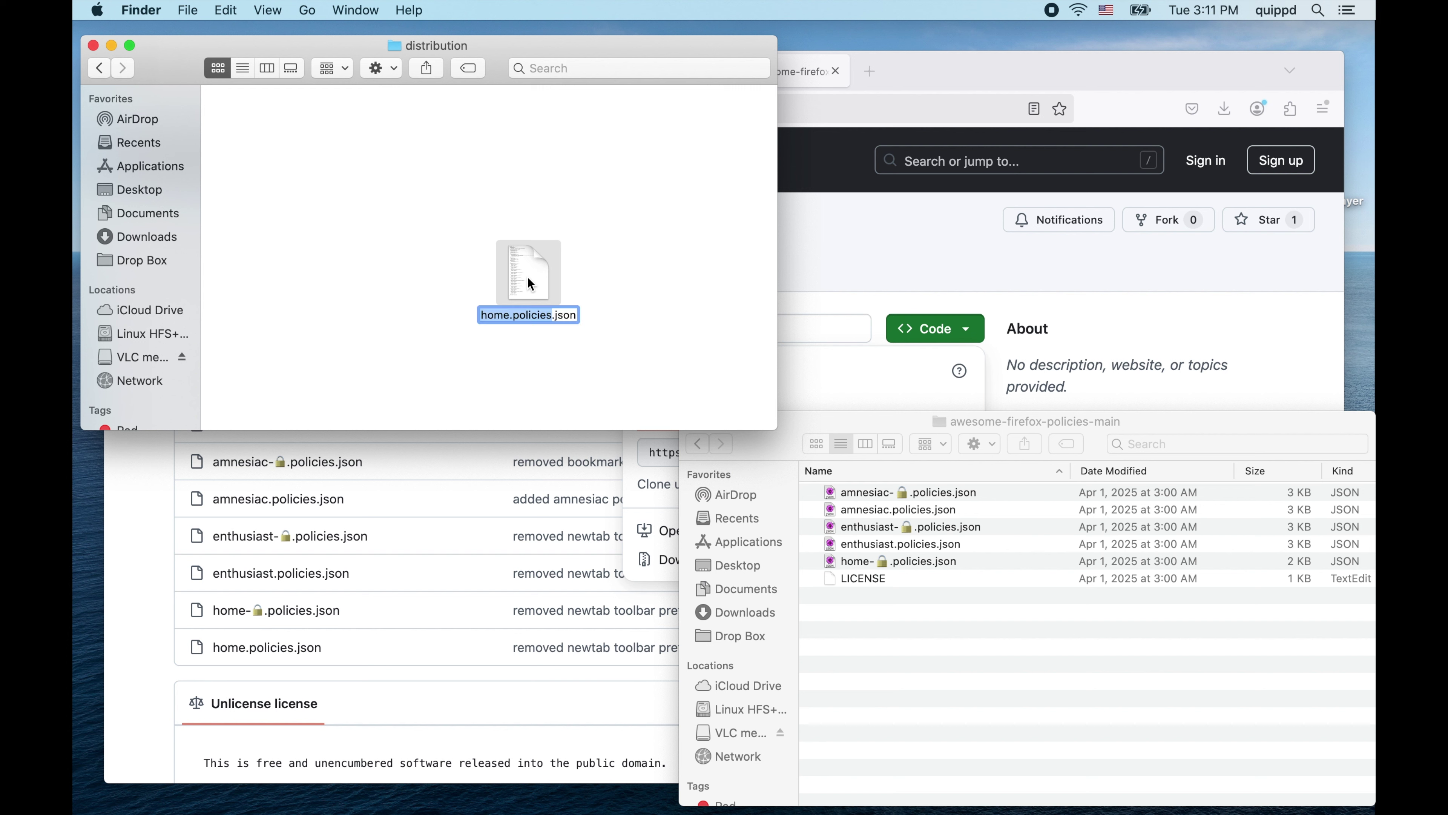
{"action": "double_click", "coordinate": [500, 308]}
{"action": "key", "text": "BackSpace"}
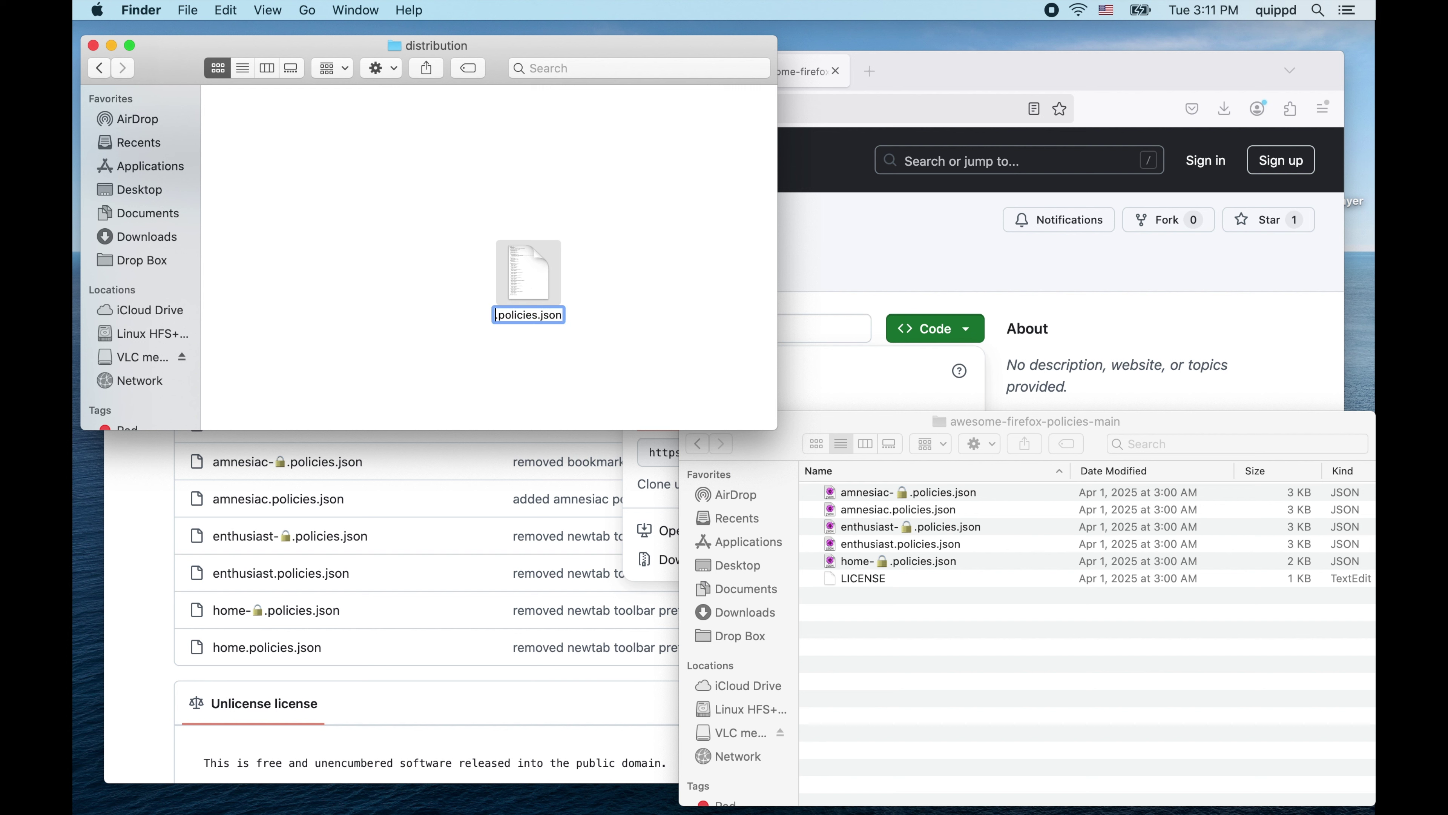
{"action": "key", "text": "BackSpace"}
{"action": "key", "text": "Return"}
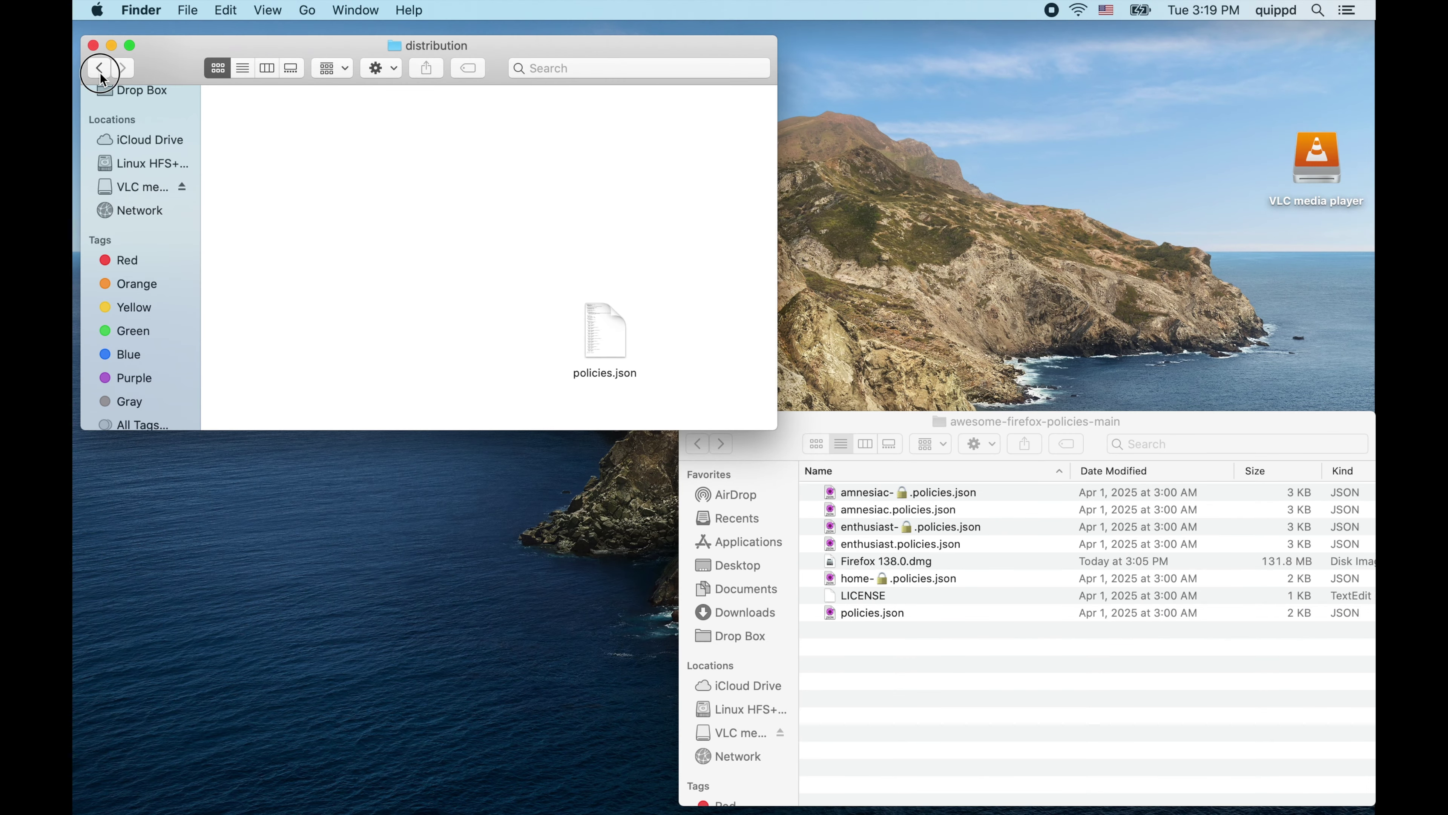
- Go back to the Applications folder, launch Firefox and skip its welcome screens to reach the new tab page
{"action": "left_click", "coordinate": [100, 73]}
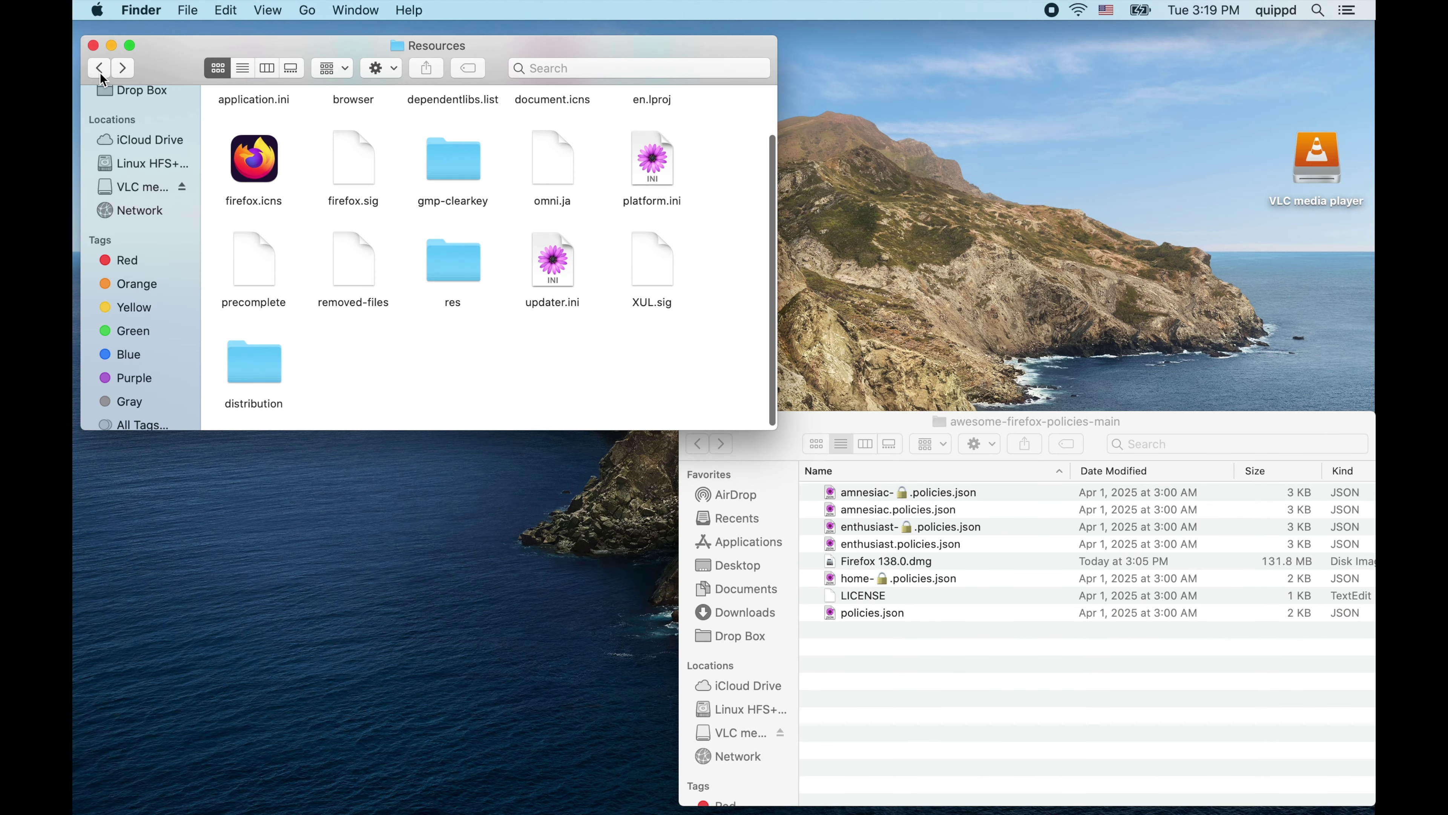
{"action": "left_click", "coordinate": [100, 74]}
{"action": "left_click", "coordinate": [101, 73]}
{"action": "left_click", "coordinate": [101, 72]}
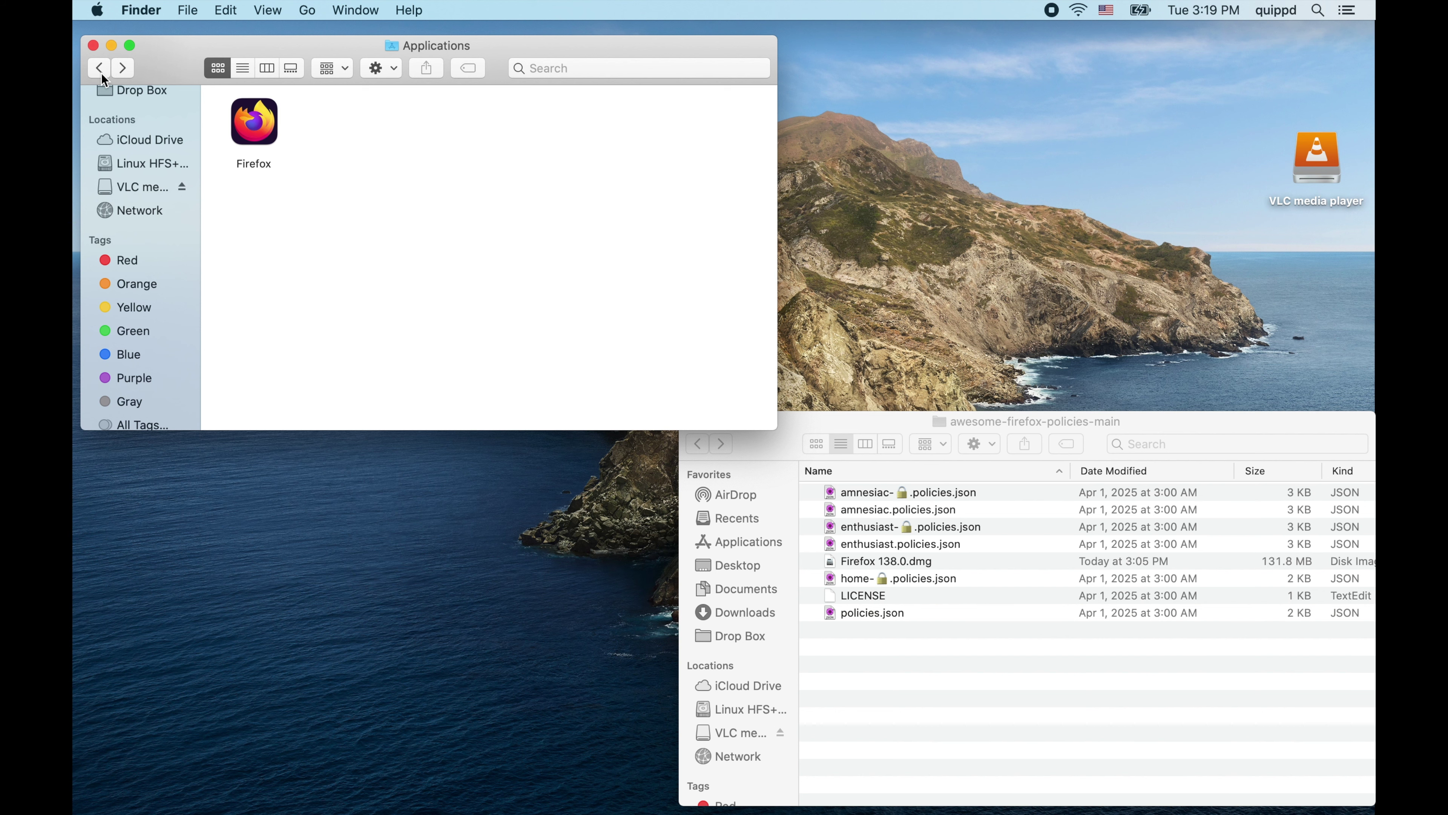
{"action": "double_click", "coordinate": [253, 127]}
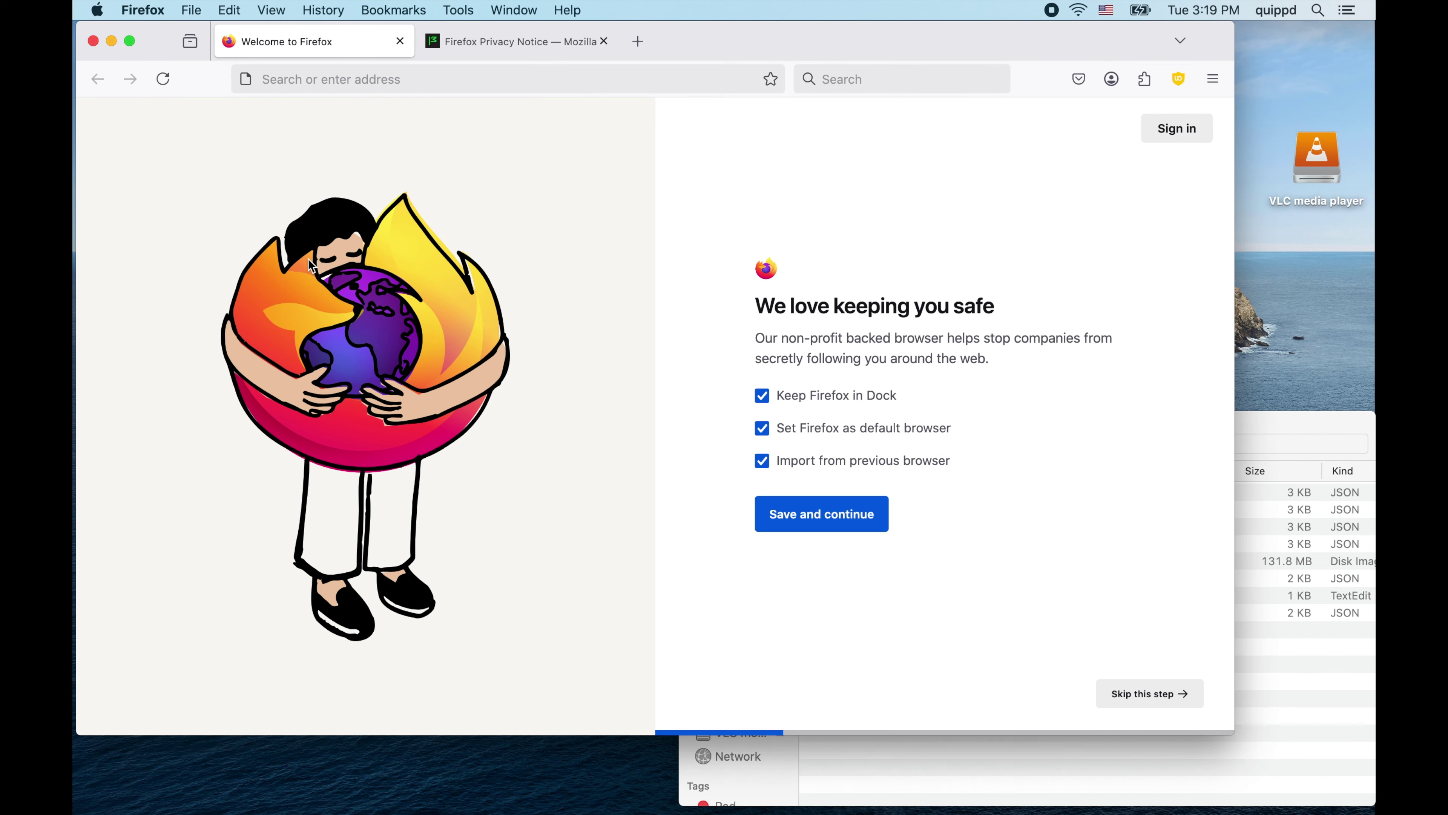
{"action": "left_click", "coordinate": [1137, 684]}
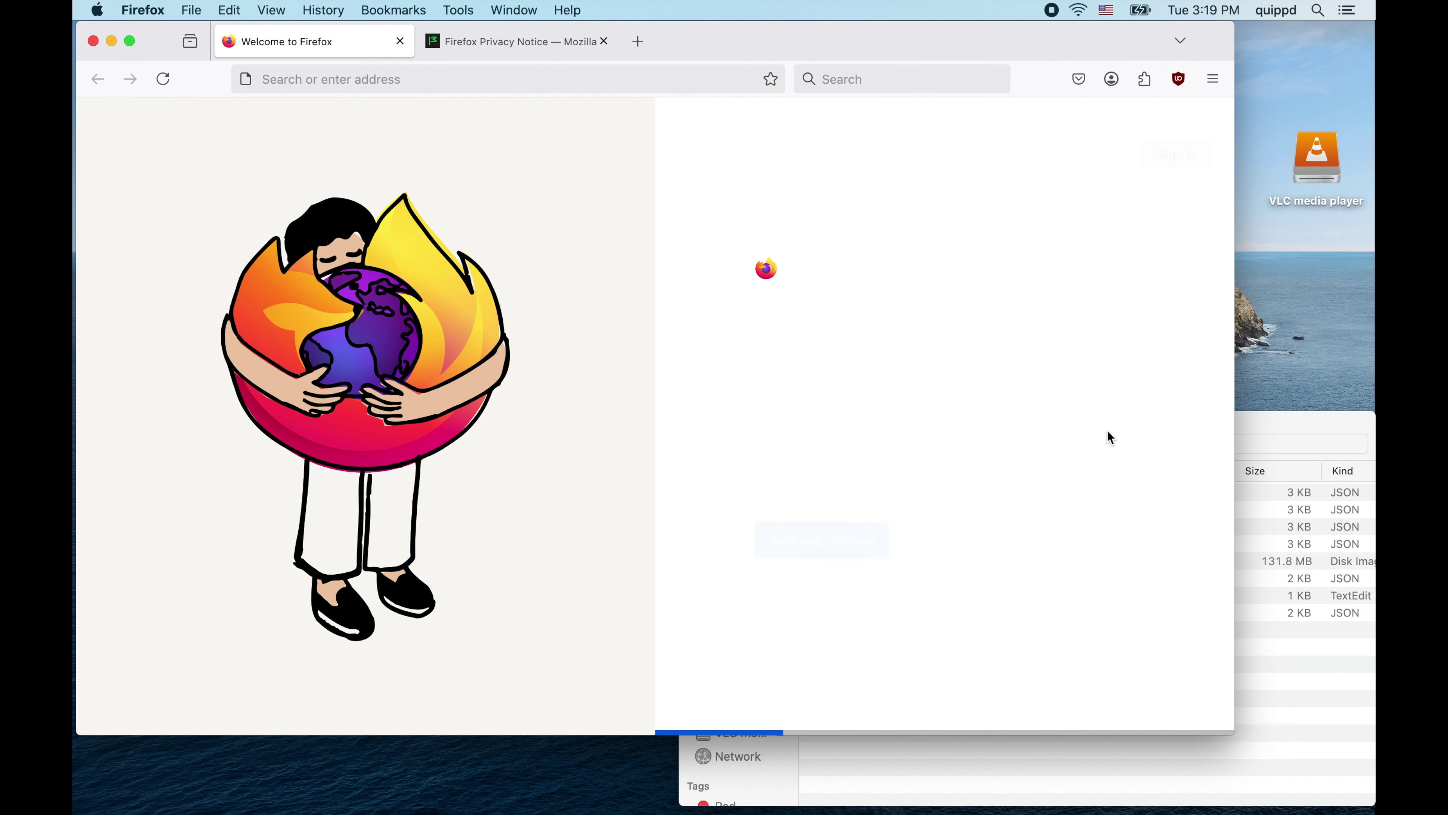
{"action": "left_click", "coordinate": [1160, 696]}
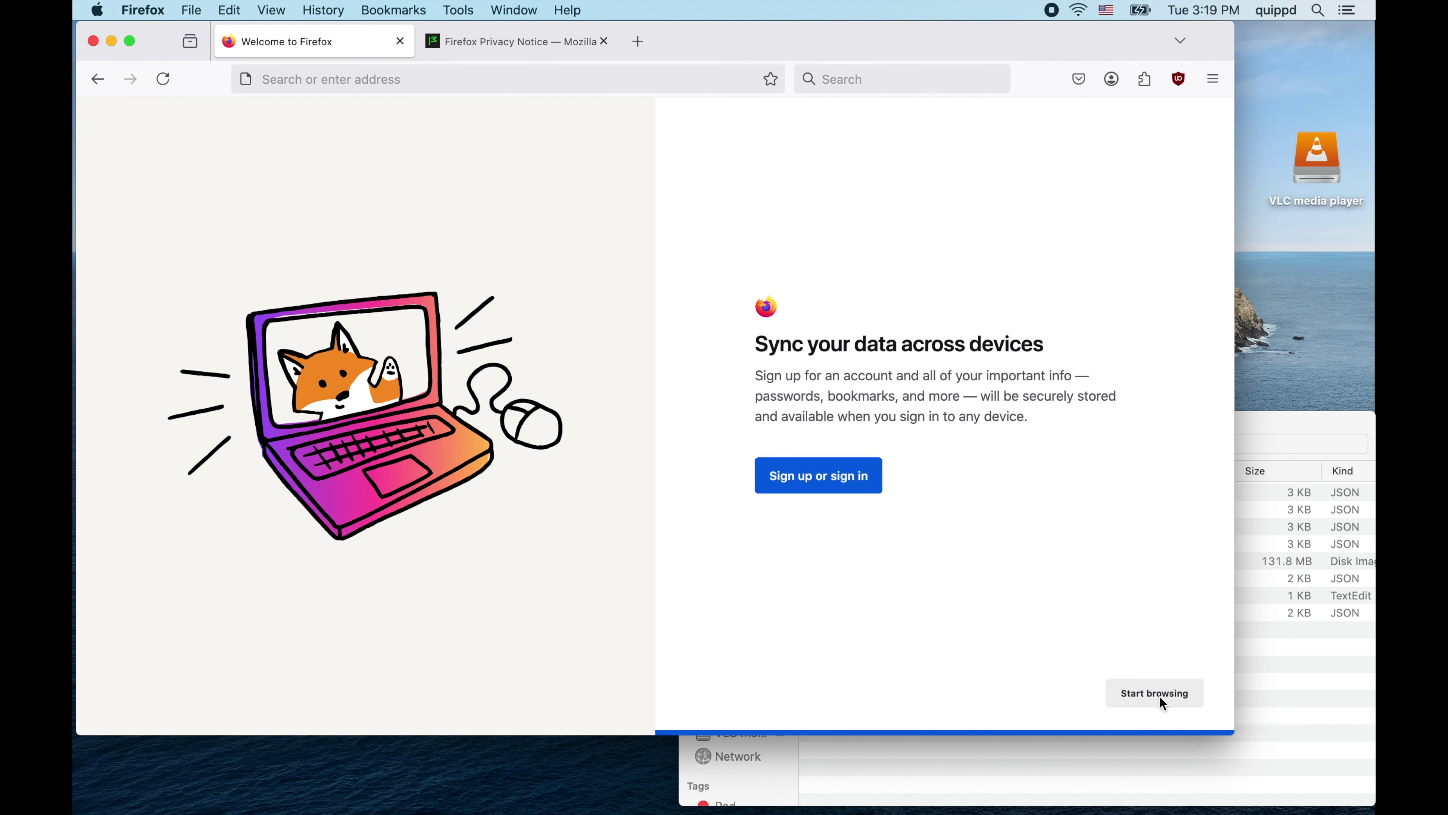
{"action": "left_click", "coordinate": [1160, 696]}
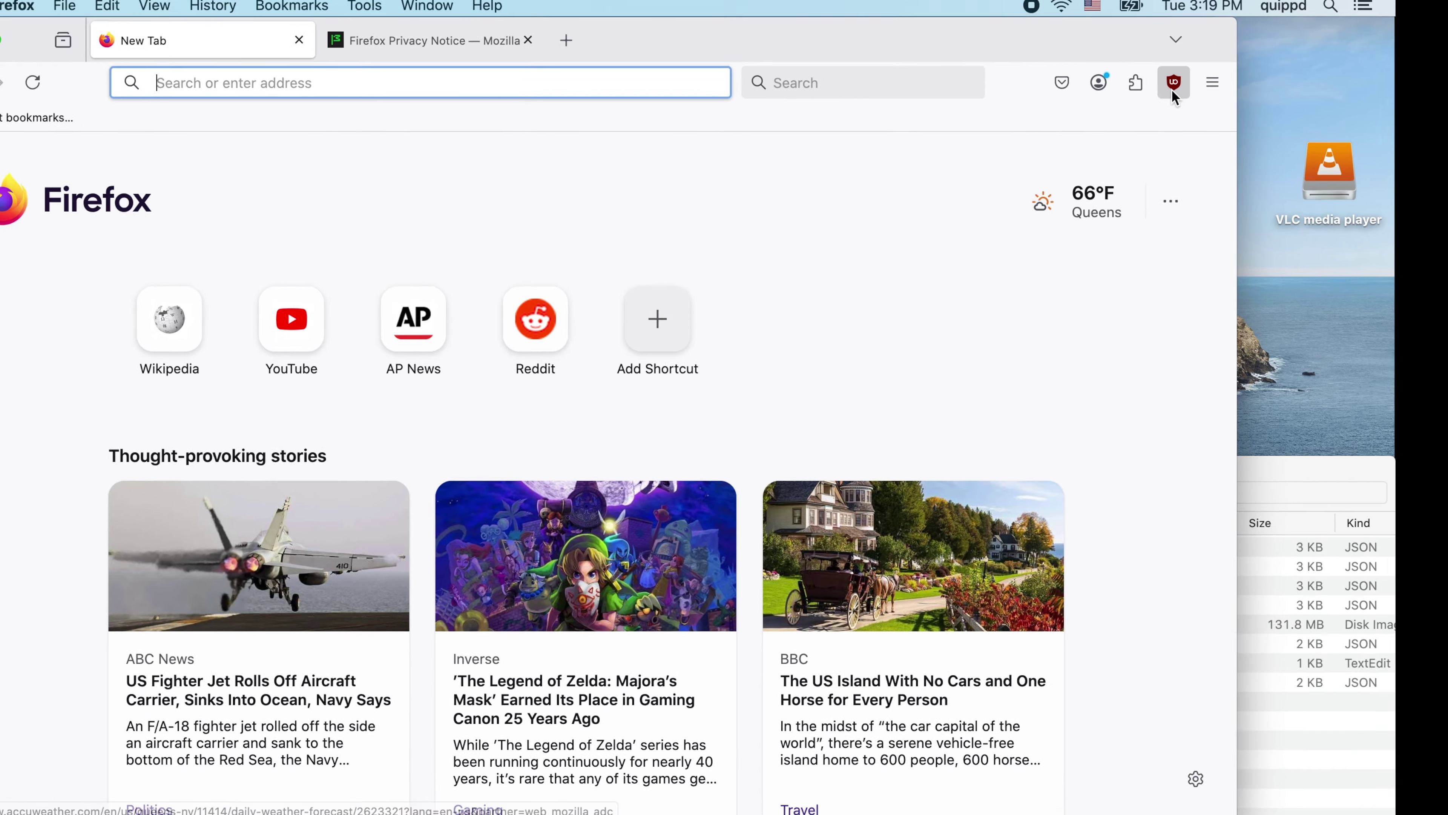
- Open Firefox's settings and look through the General preferences for the options affected by the policies
{"action": "left_click", "coordinate": [1179, 79]}
{"action": "left_click", "coordinate": [1162, 100]}
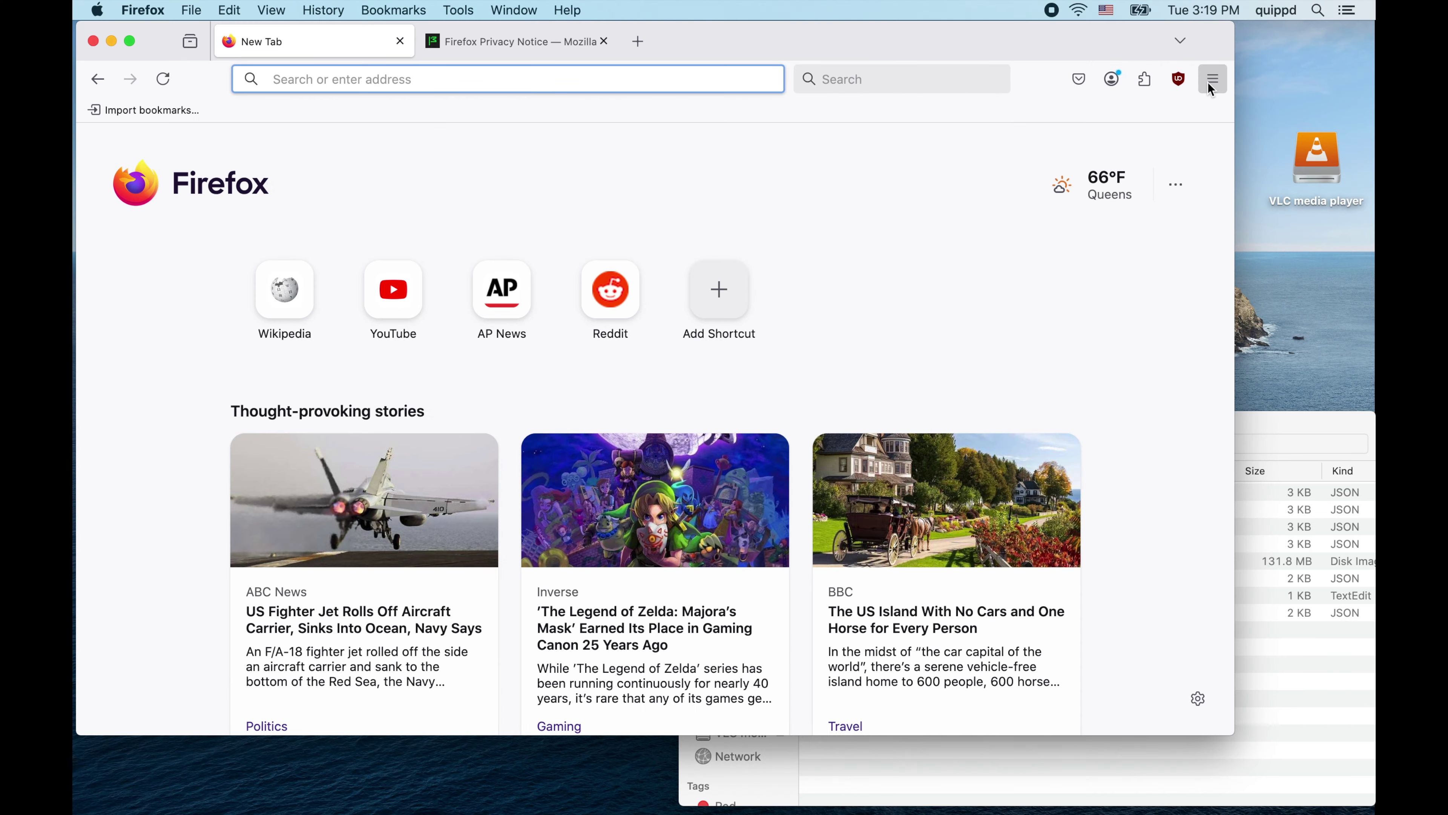
{"action": "left_click", "coordinate": [1211, 88]}
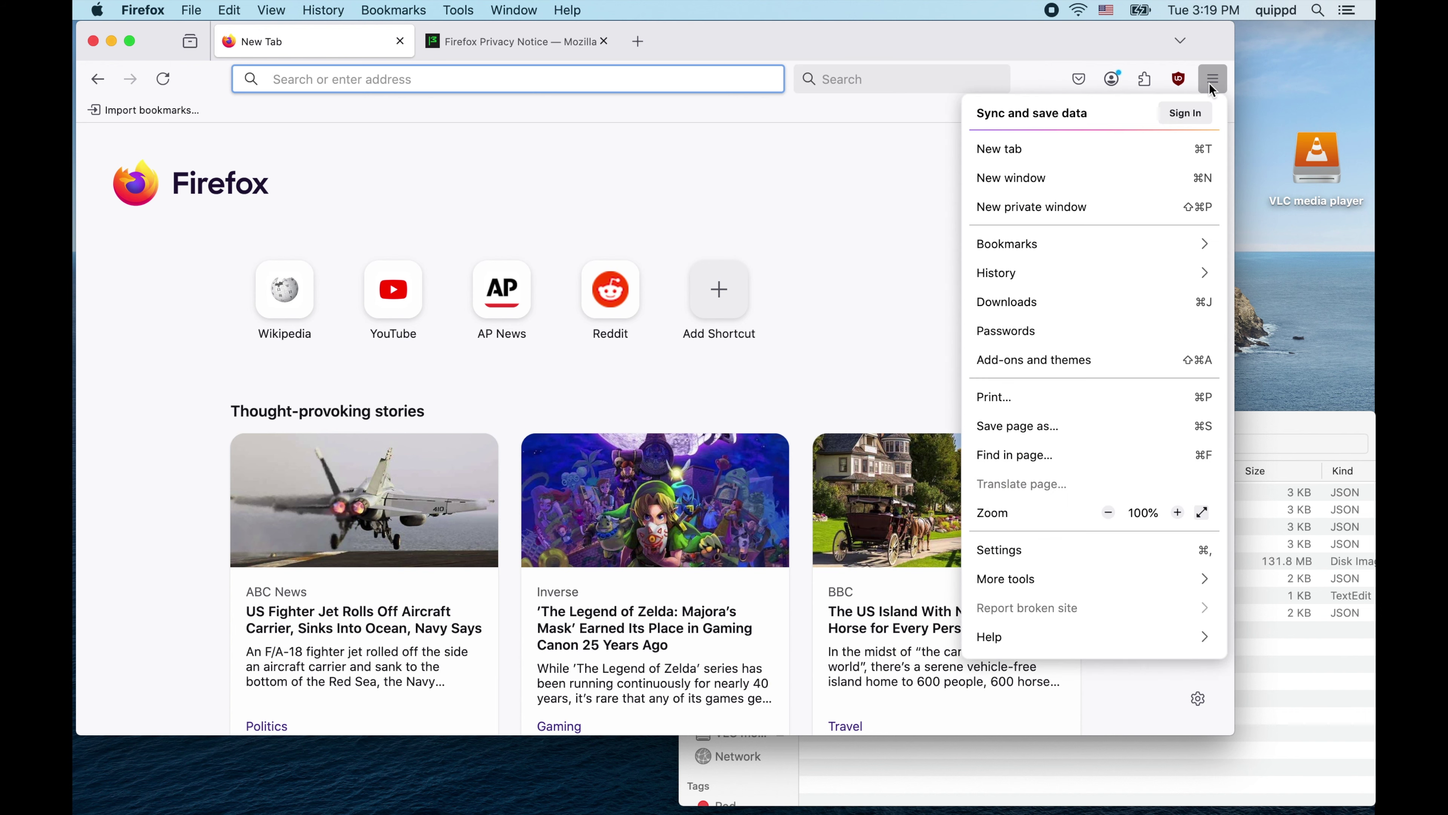
{"action": "left_click", "coordinate": [1100, 550]}
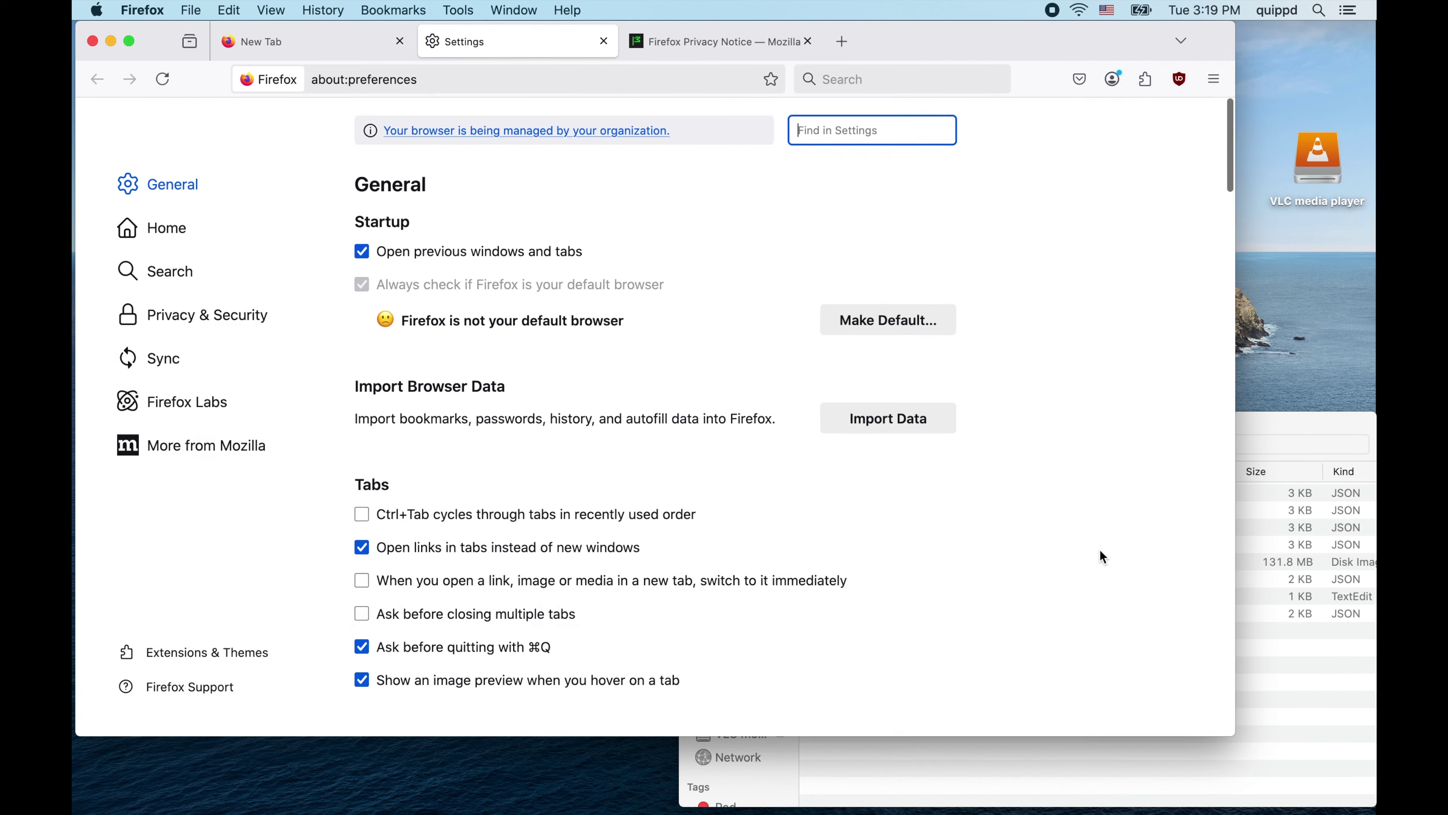
{"action": "scroll", "coordinate": [1112, 503], "scroll_direction": "down", "scroll_amount": 10}
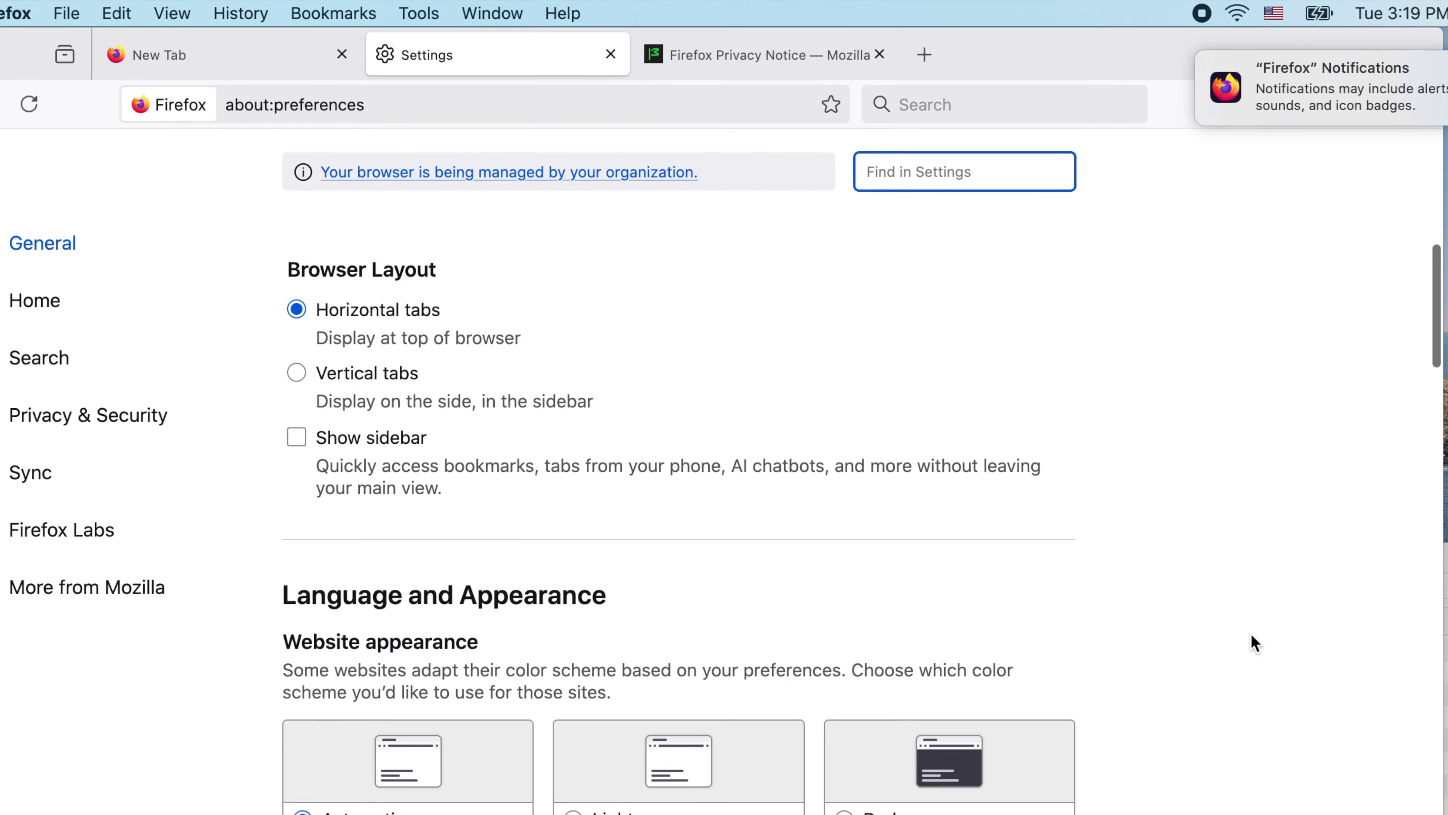
{"action": "scroll", "coordinate": [1252, 635], "scroll_direction": "down", "scroll_amount": 20}
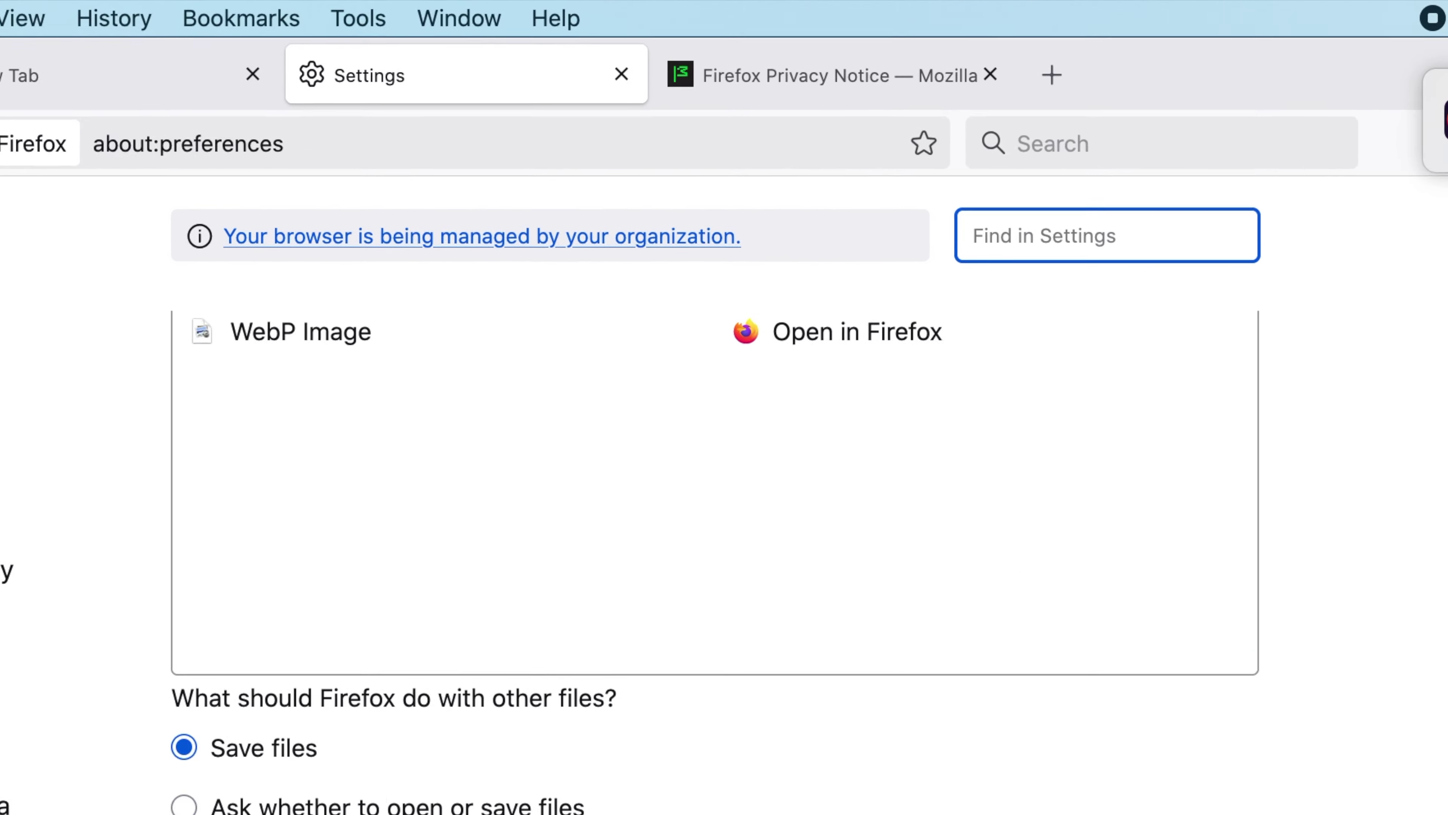
{"action": "scroll", "coordinate": [715, 494], "scroll_direction": "down", "scroll_amount": 15}
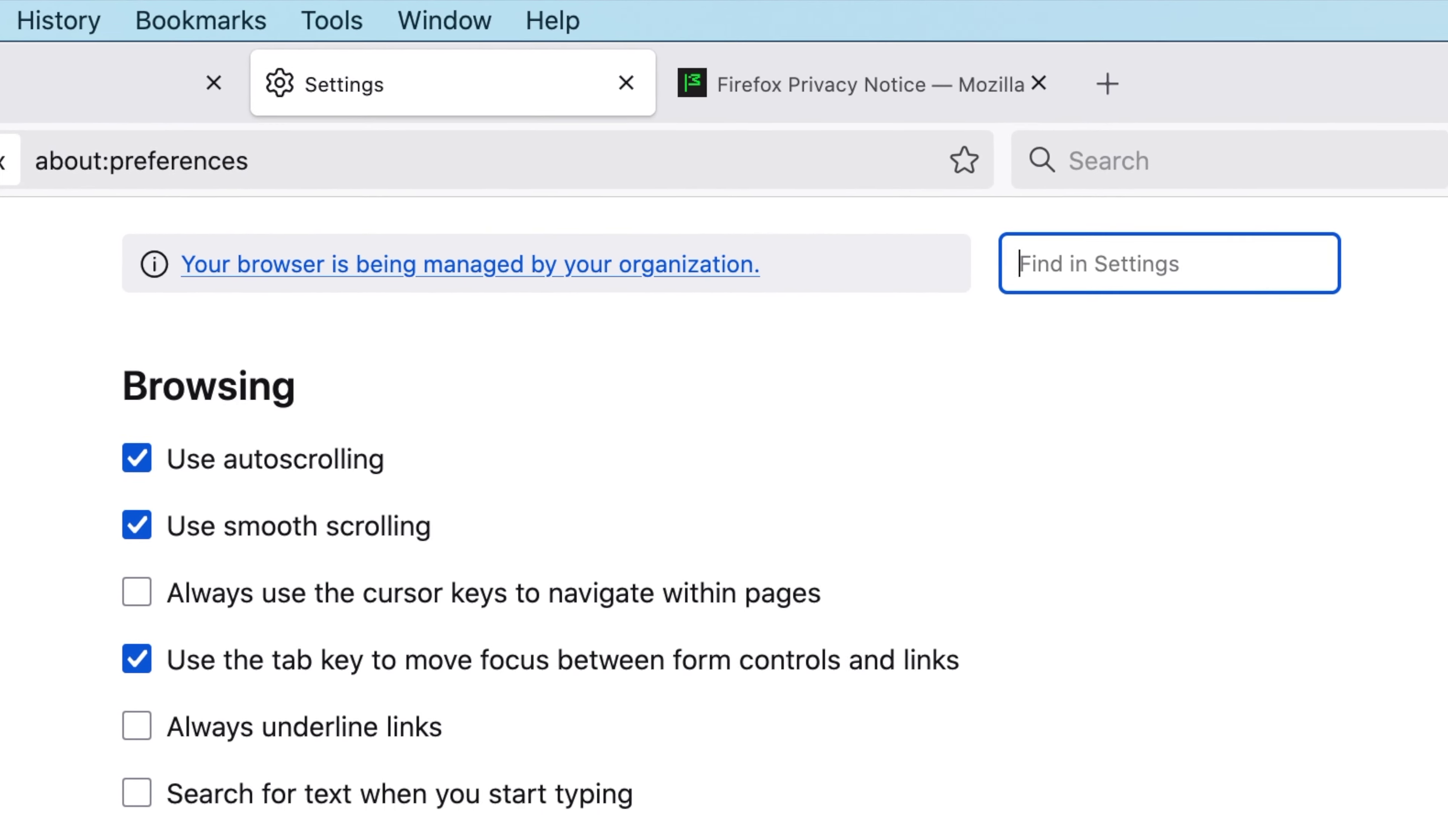
{"action": "scroll", "coordinate": [1090, 482], "scroll_direction": "up", "scroll_amount": 20}
{"action": "scroll", "coordinate": [1092, 486], "scroll_direction": "up", "scroll_amount": 15}
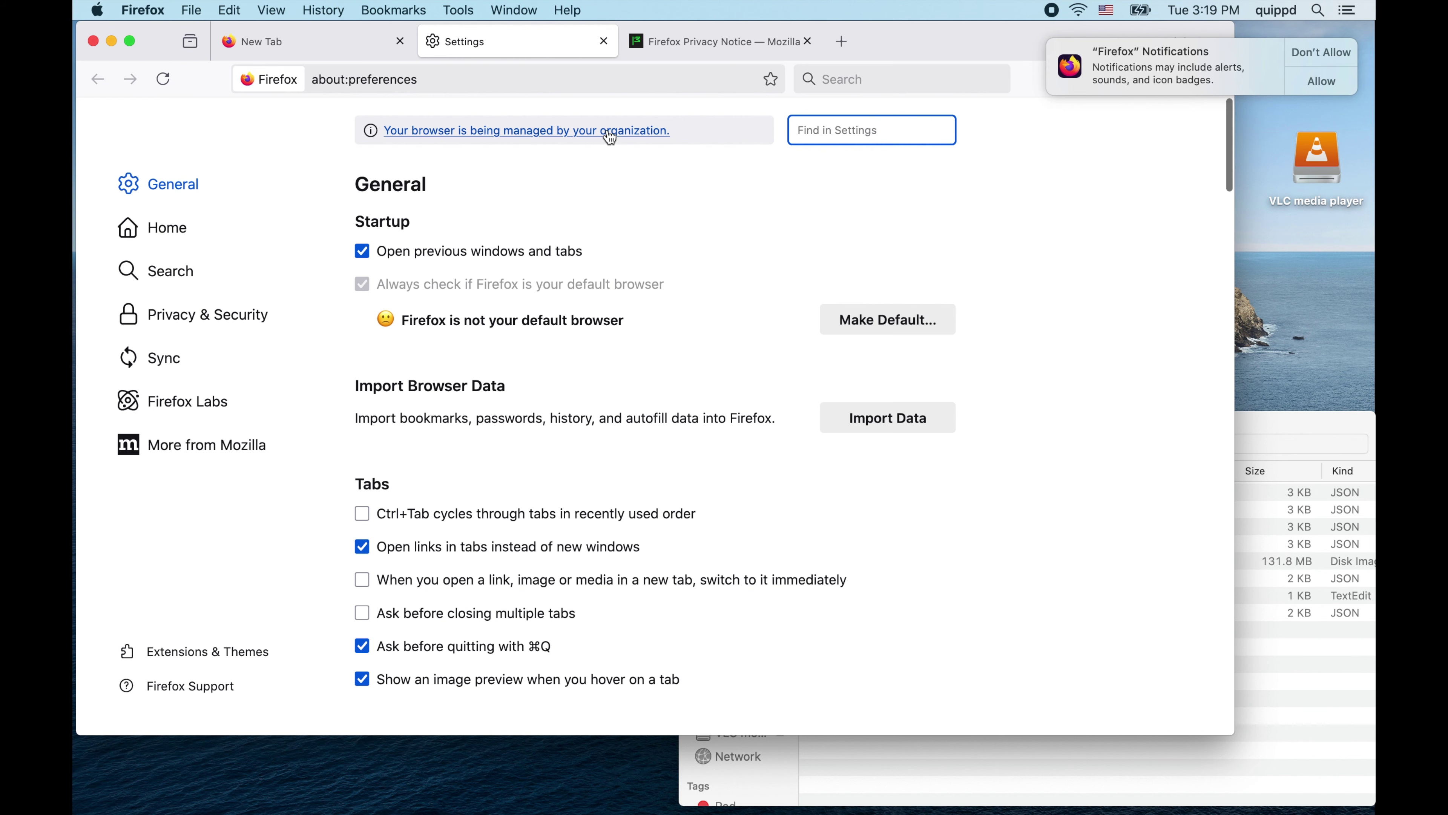
- Follow the managed-browser notice to review the full list of active enterprise policies, and allow Firefox notifications
{"action": "left_click", "coordinate": [583, 133]}
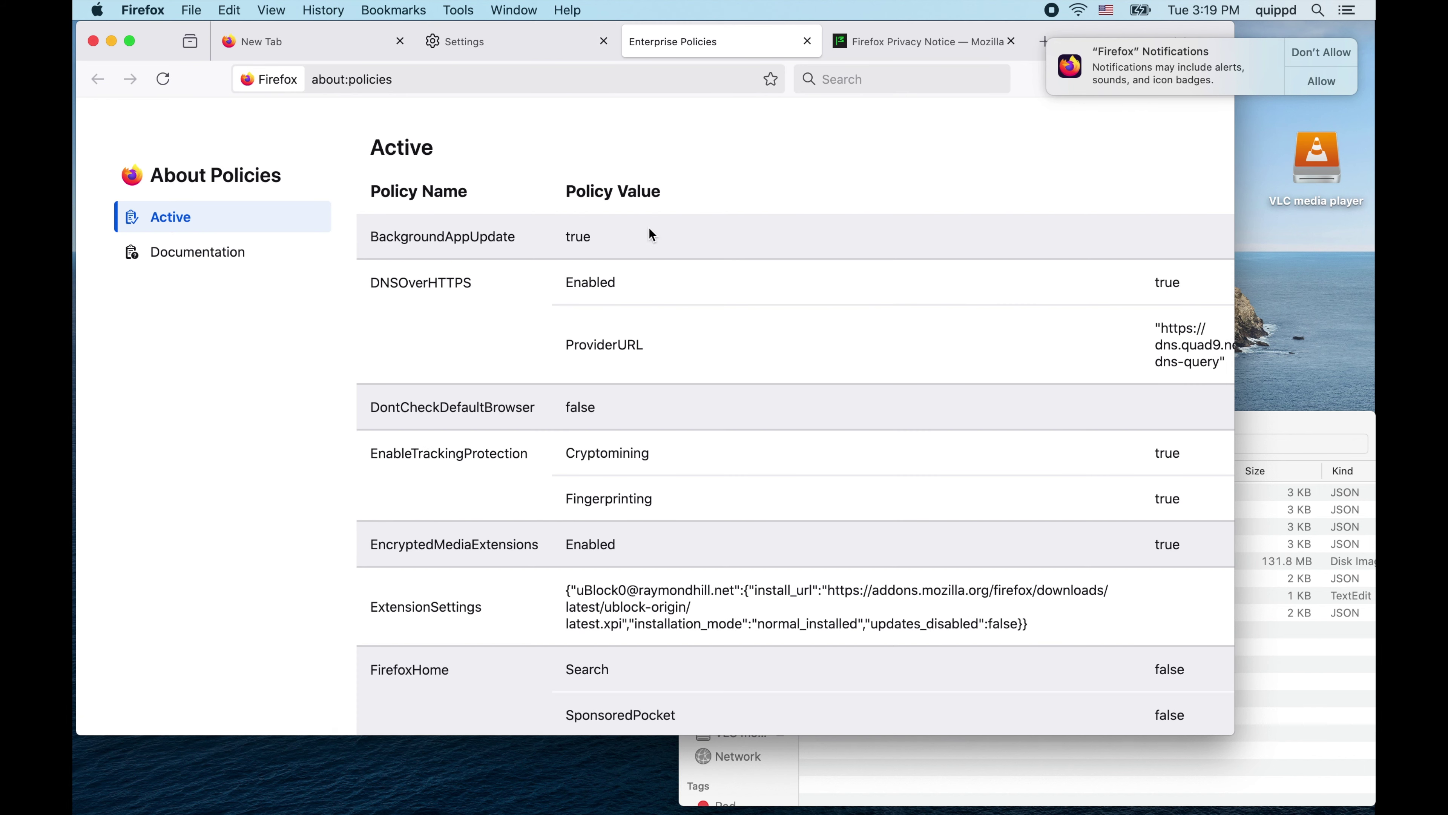
{"action": "scroll", "coordinate": [692, 326], "scroll_direction": "down", "scroll_amount": 6}
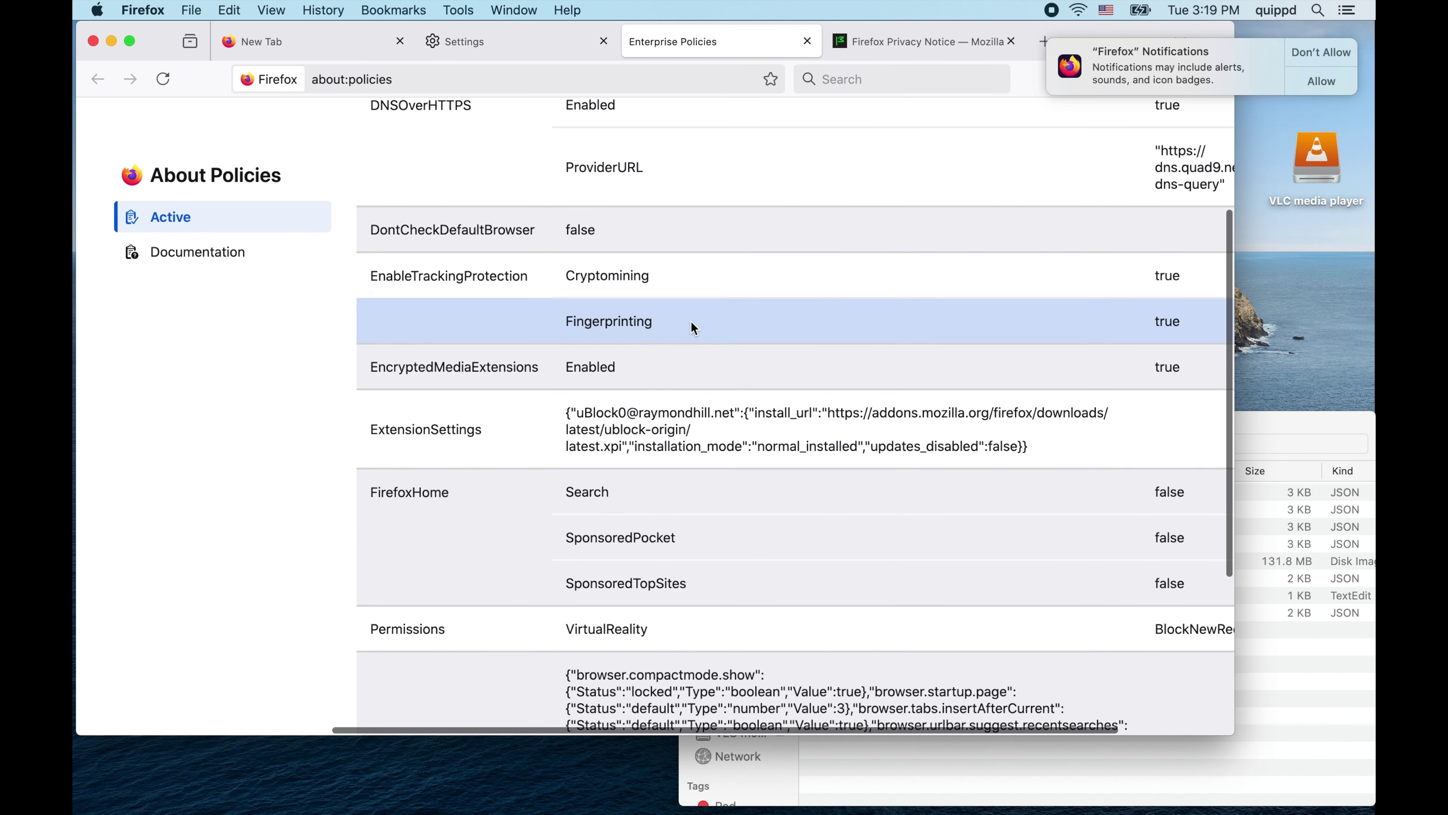
{"action": "scroll", "coordinate": [693, 328], "scroll_direction": "down", "scroll_amount": 5}
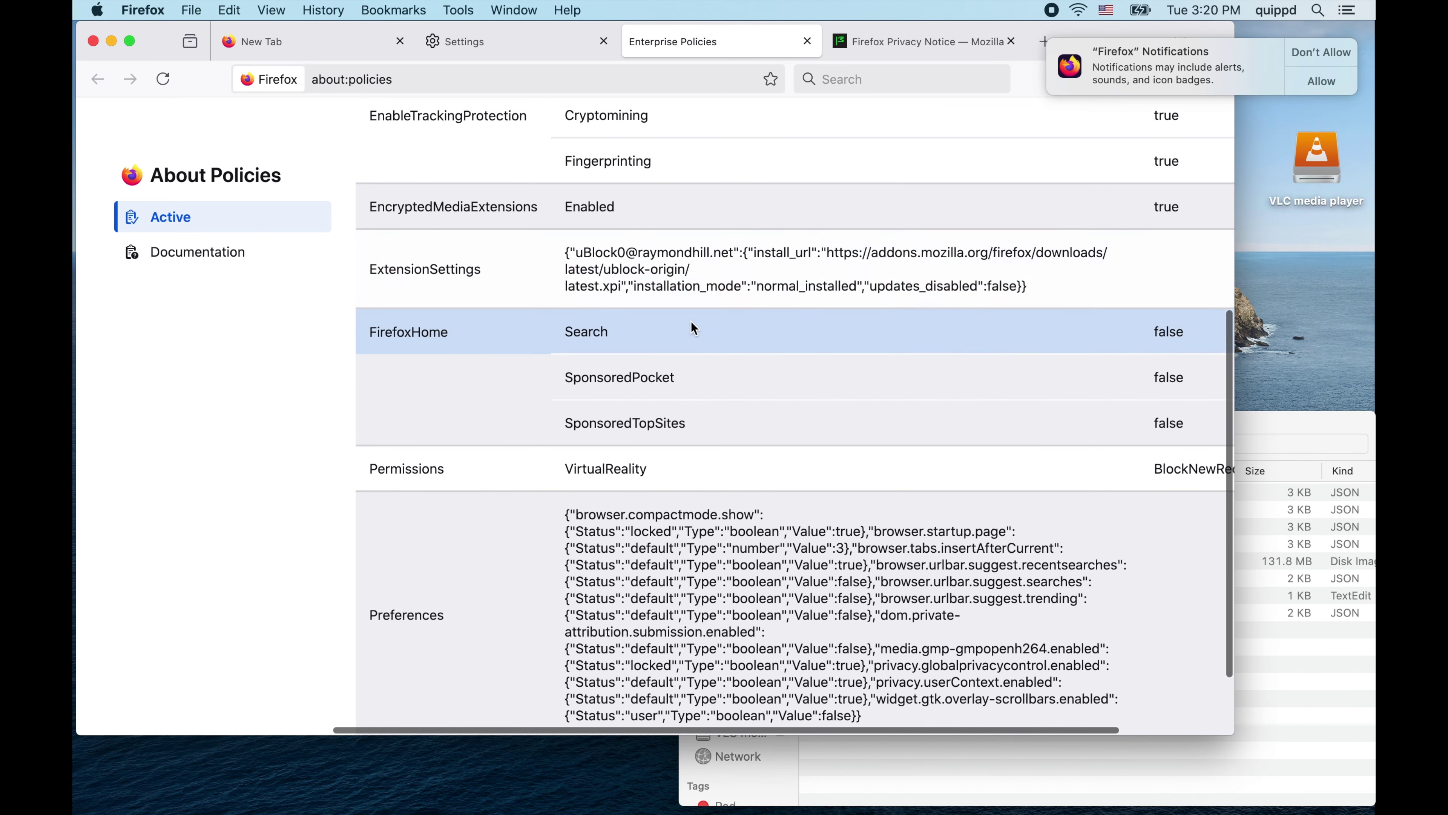
{"action": "left_click", "coordinate": [1299, 83]}
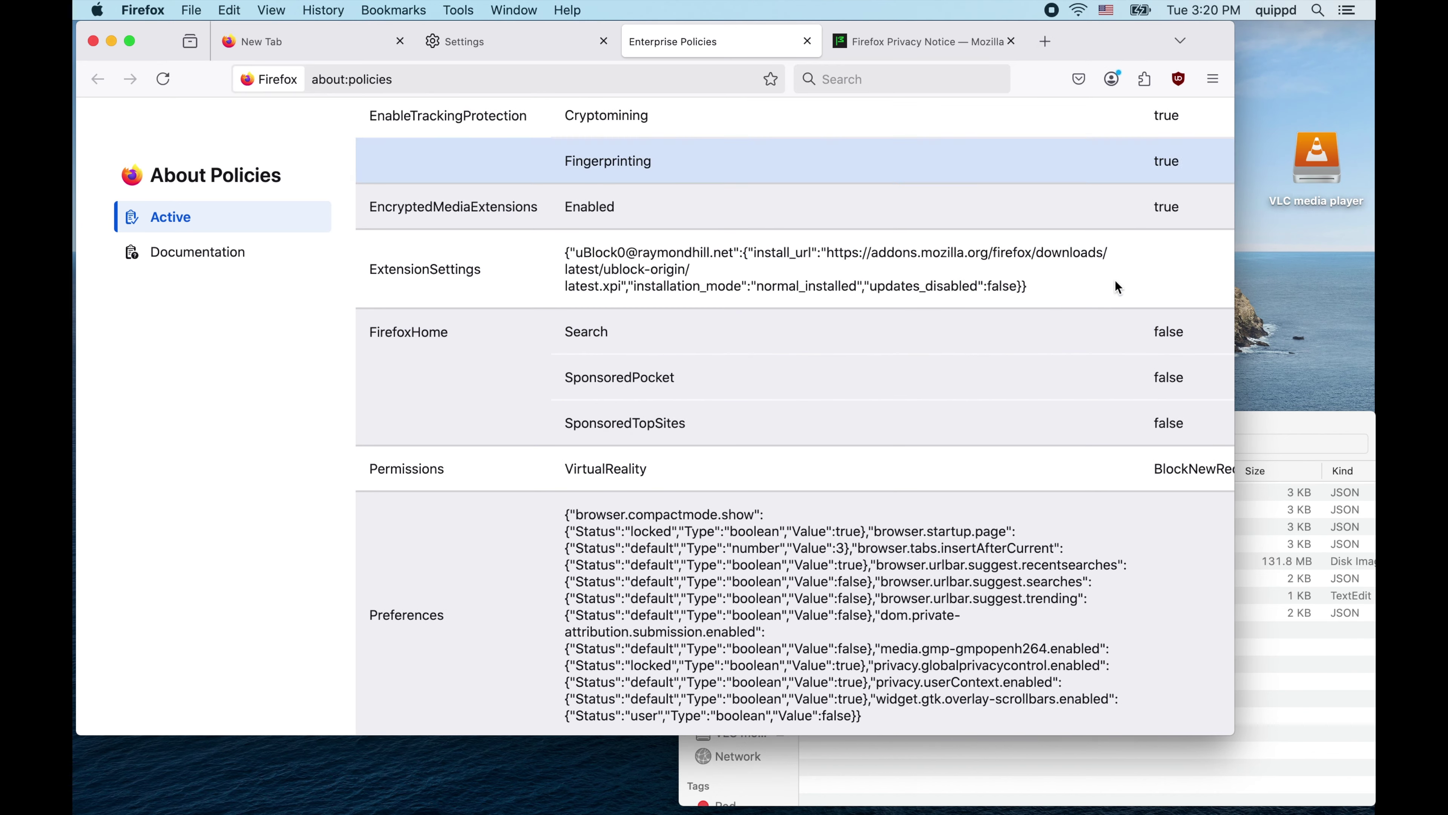
{"action": "scroll", "coordinate": [1103, 291], "scroll_direction": "down", "scroll_amount": 3}
{"action": "scroll", "coordinate": [1091, 296], "scroll_direction": "up", "scroll_amount": 7}
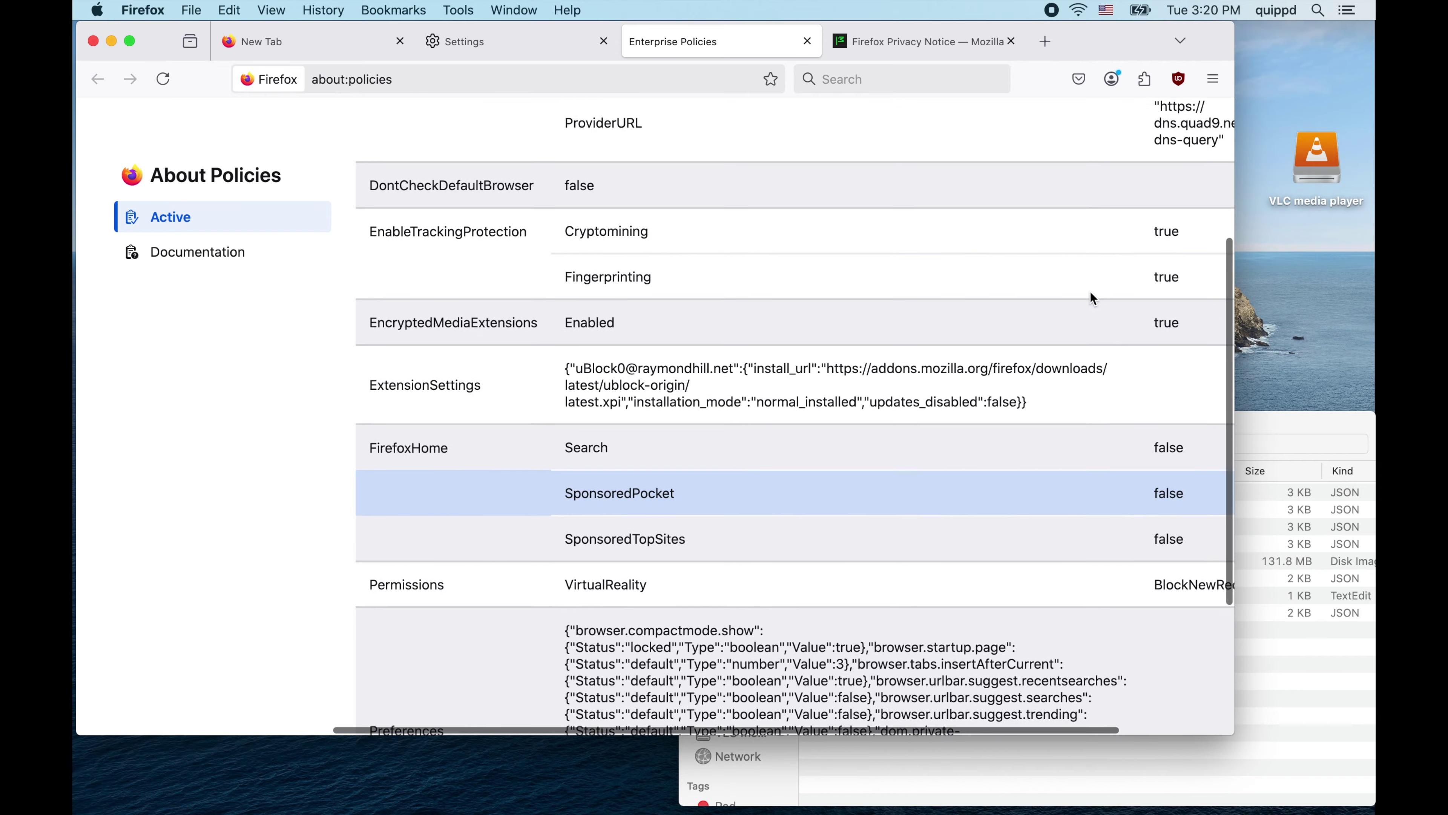
{"action": "scroll", "coordinate": [1093, 298], "scroll_direction": "up", "scroll_amount": 7}
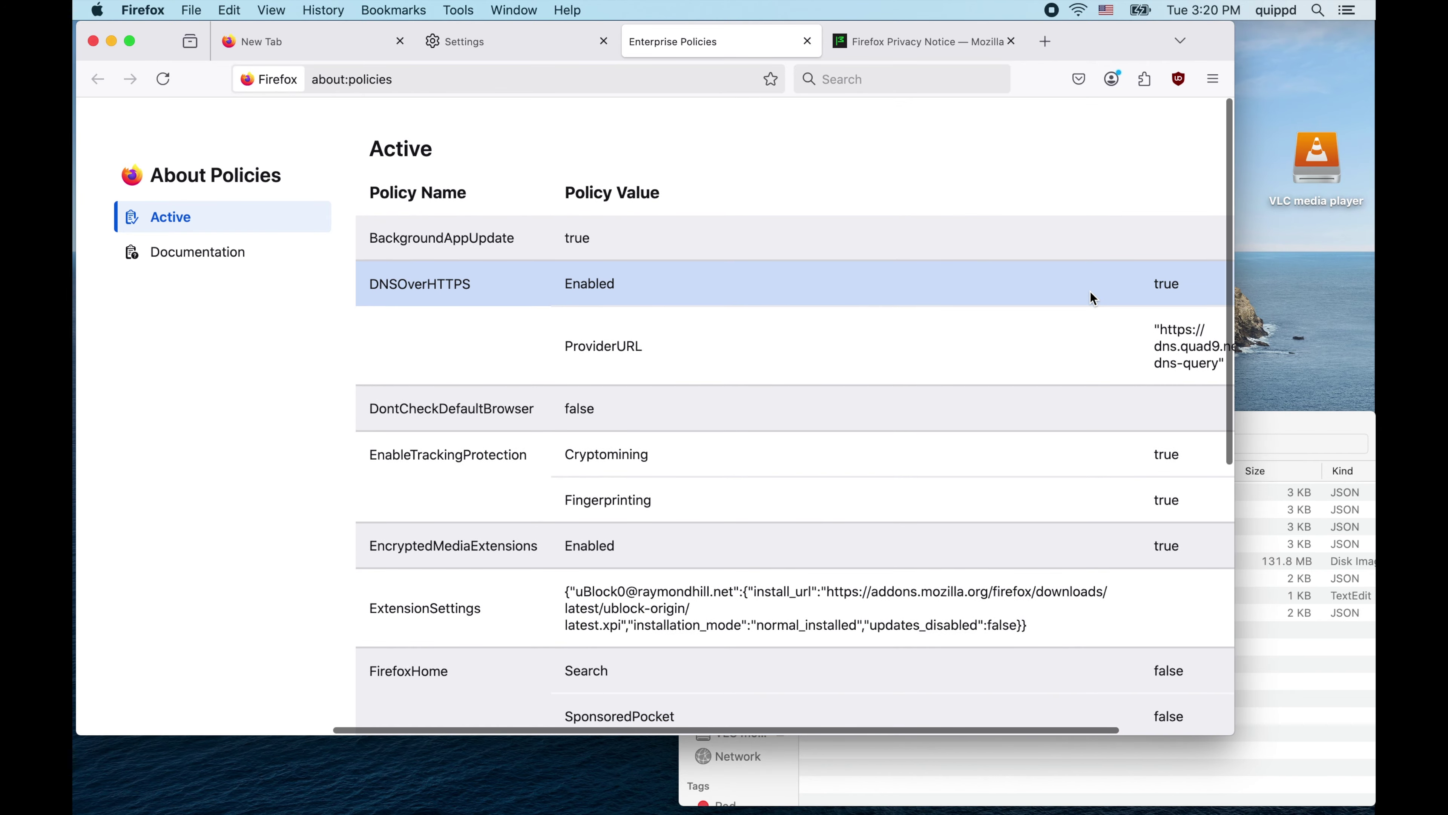
- Look through the remaining entries in the list of active enterprise policies
{"action": "scroll", "coordinate": [1091, 297], "scroll_direction": "down", "scroll_amount": 8}
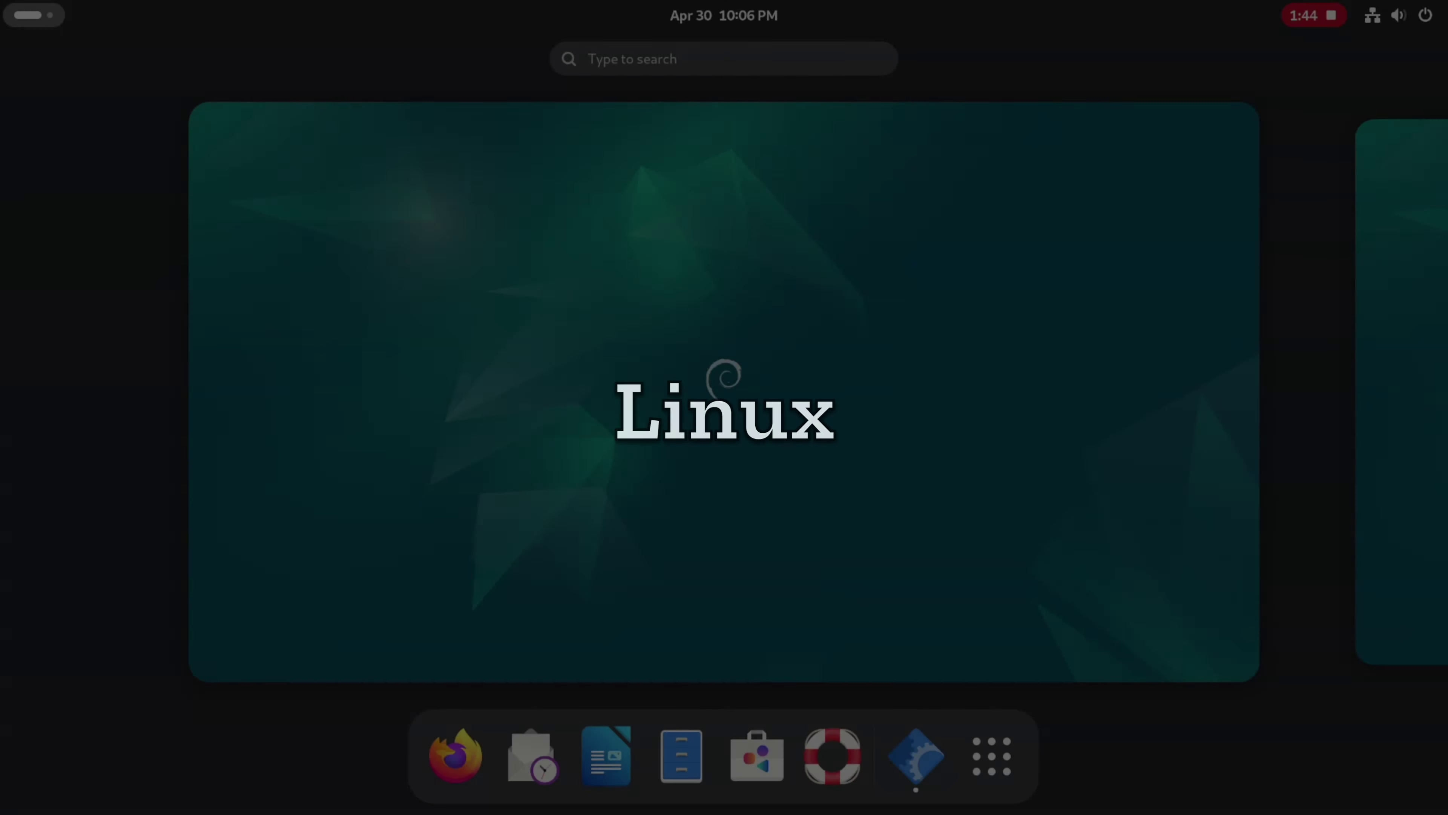
- On the Linux desktop, find the Downloads folder and open its awesome-firefox-policies-main folder
{"action": "type", "text": "d"}
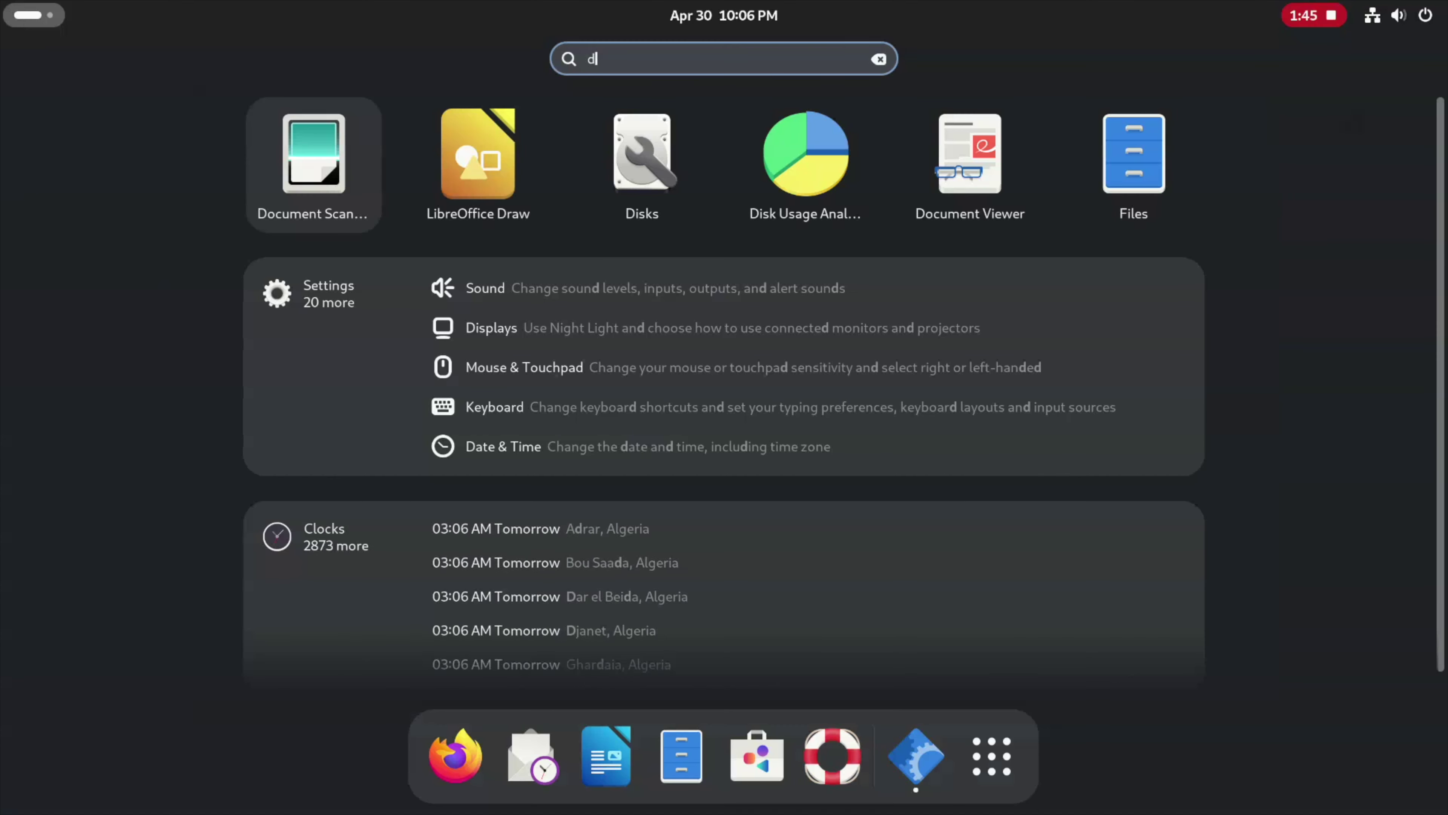
{"action": "type", "text": "ow"}
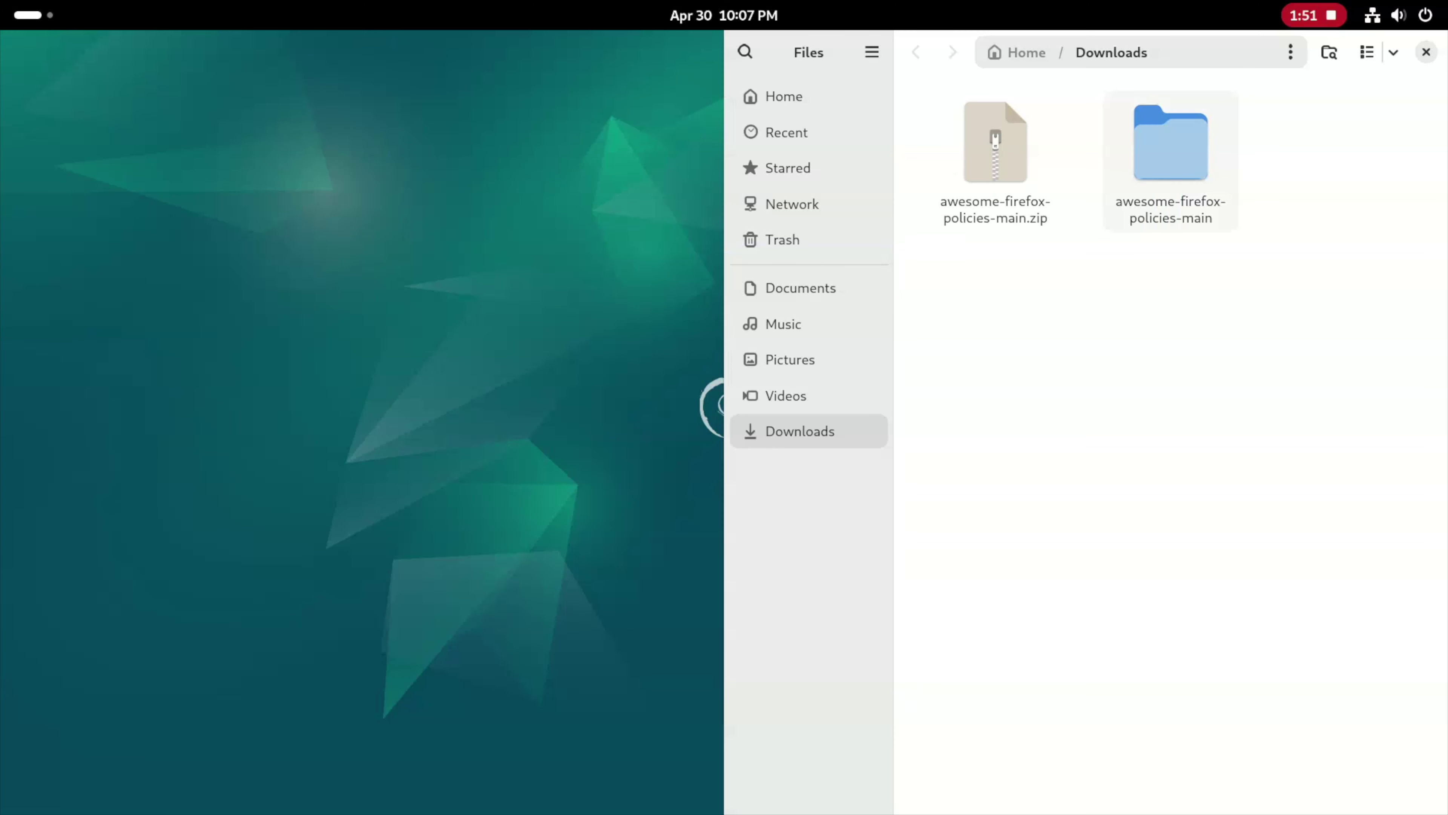
{"action": "double_click", "coordinate": [1170, 149]}
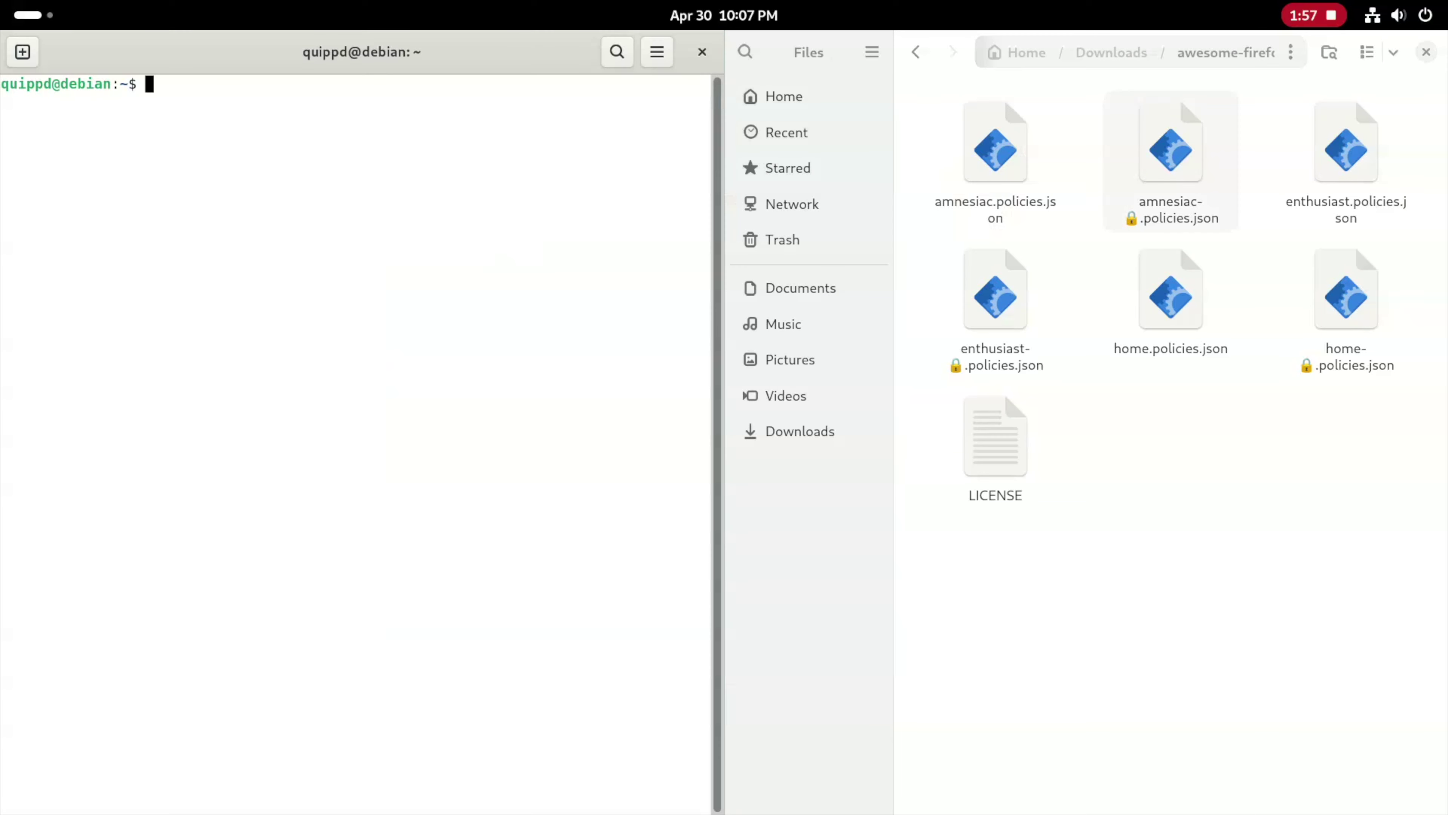
- In the terminal, create the directory /etc/firefox/policies with sudo mkdir -p, authorizing it with the account password
{"action": "type", "text": "sudo mkdir -p"}
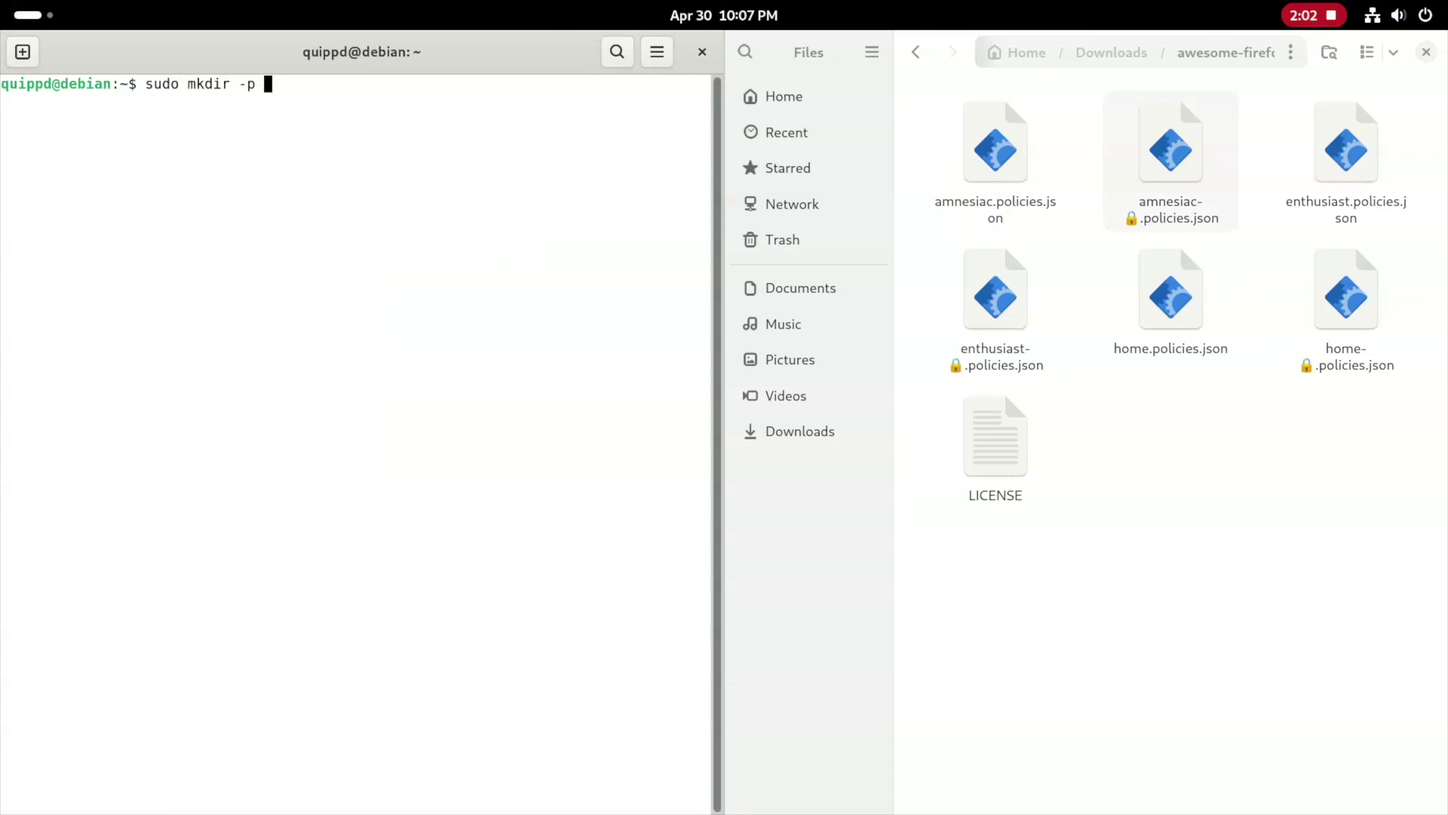
{"action": "key", "text": "ctrl+shift+v"}
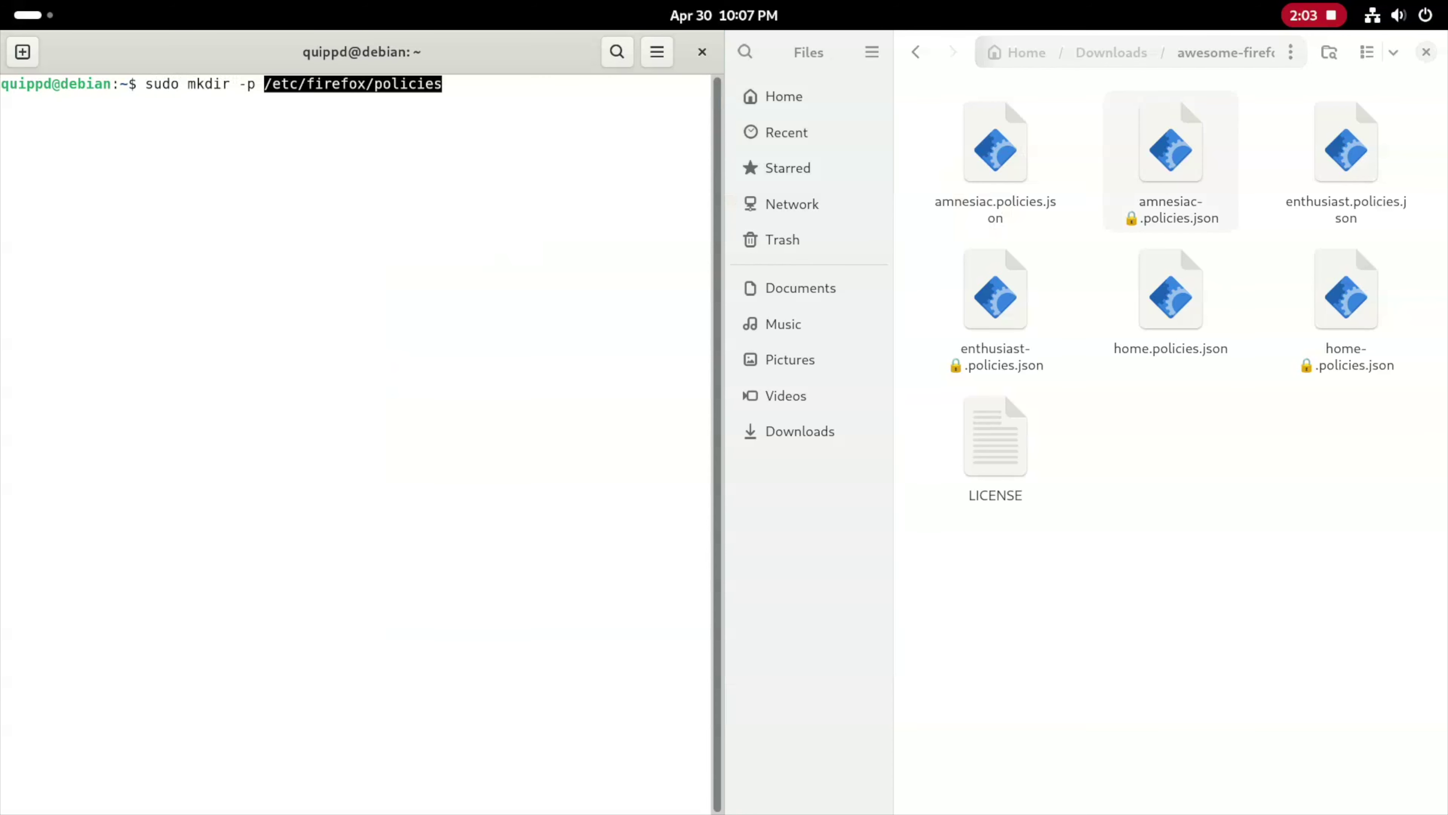
{"action": "key", "text": "Return"}
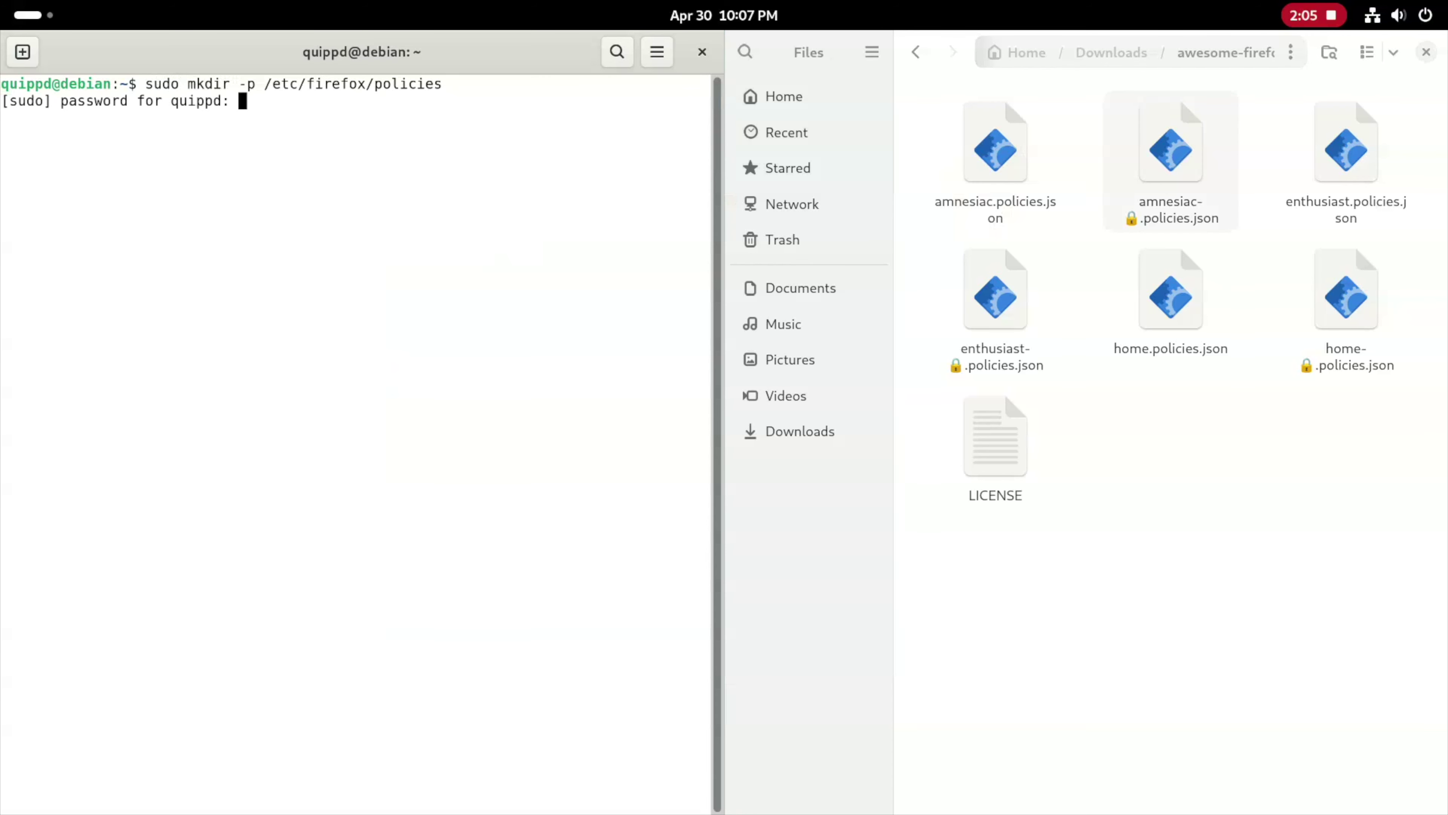
{"action": "key", "text": "Return"}
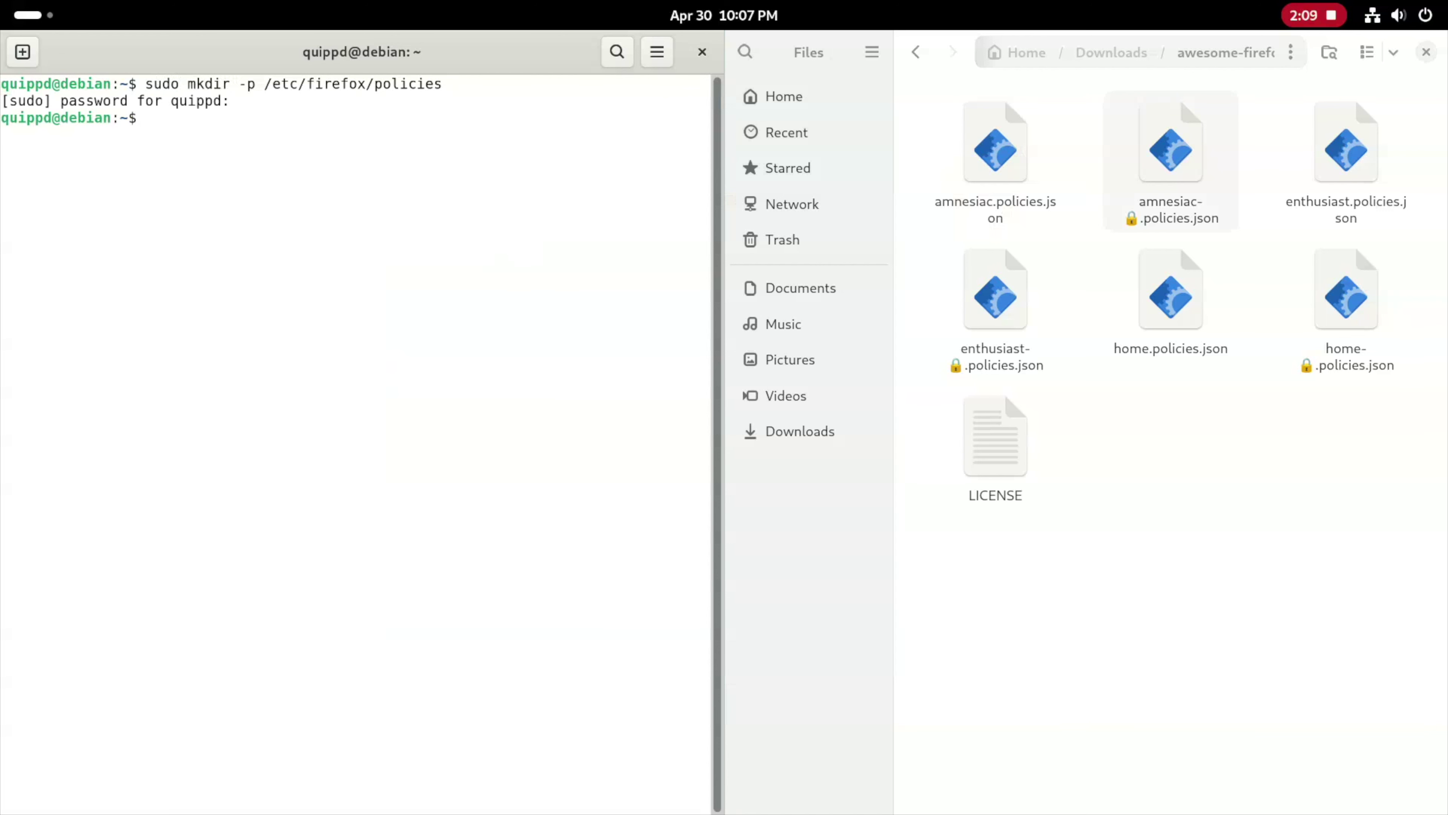
- Change the terminal's working directory to Downloads/awesome-firefox-policies-main/
{"action": "type", "text": "cd Dow"}
{"action": "key", "text": "Tab"}
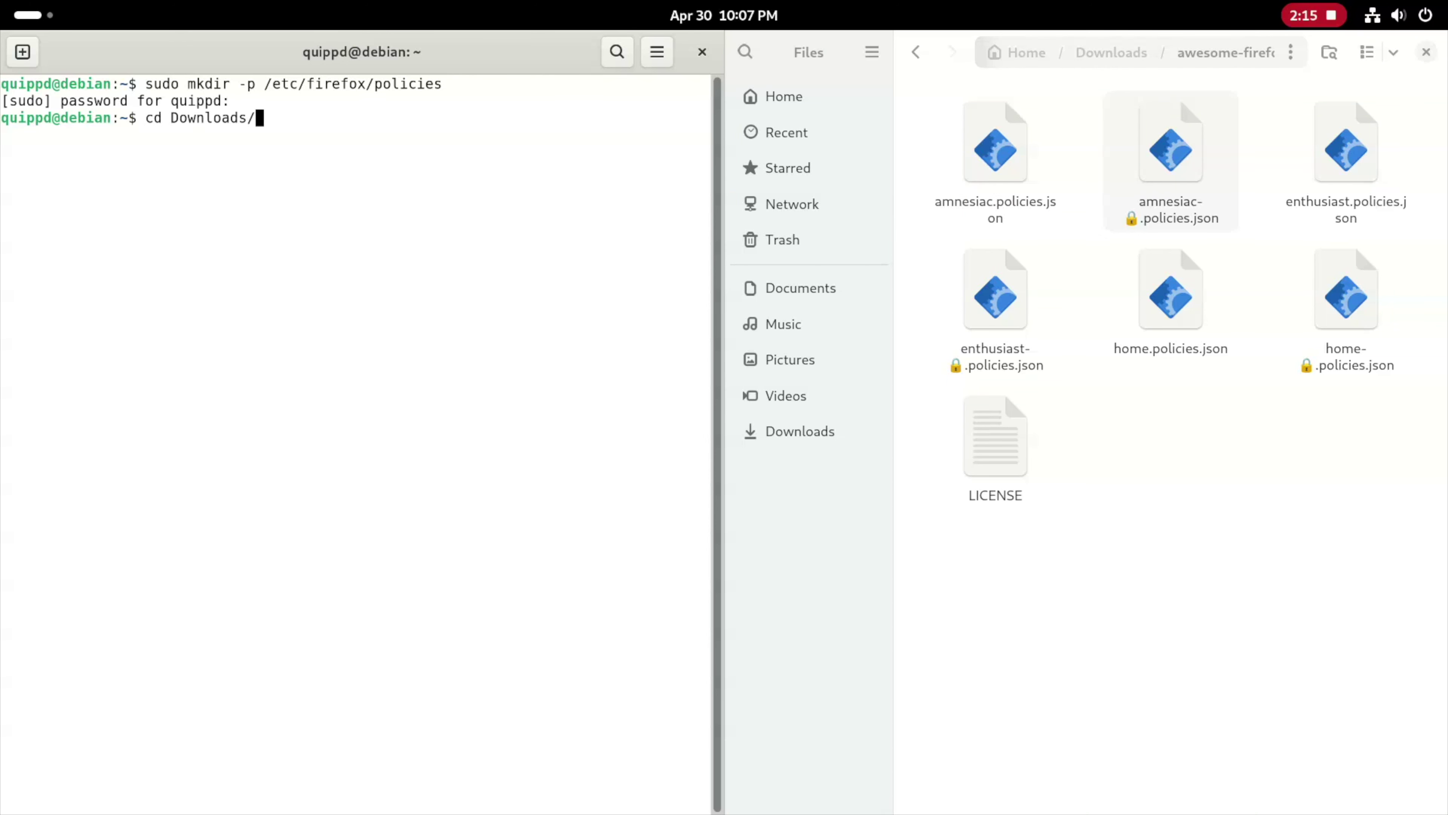
{"action": "type", "text": "a"}
{"action": "key", "text": "Tab"}
{"action": "key", "text": "Return"}
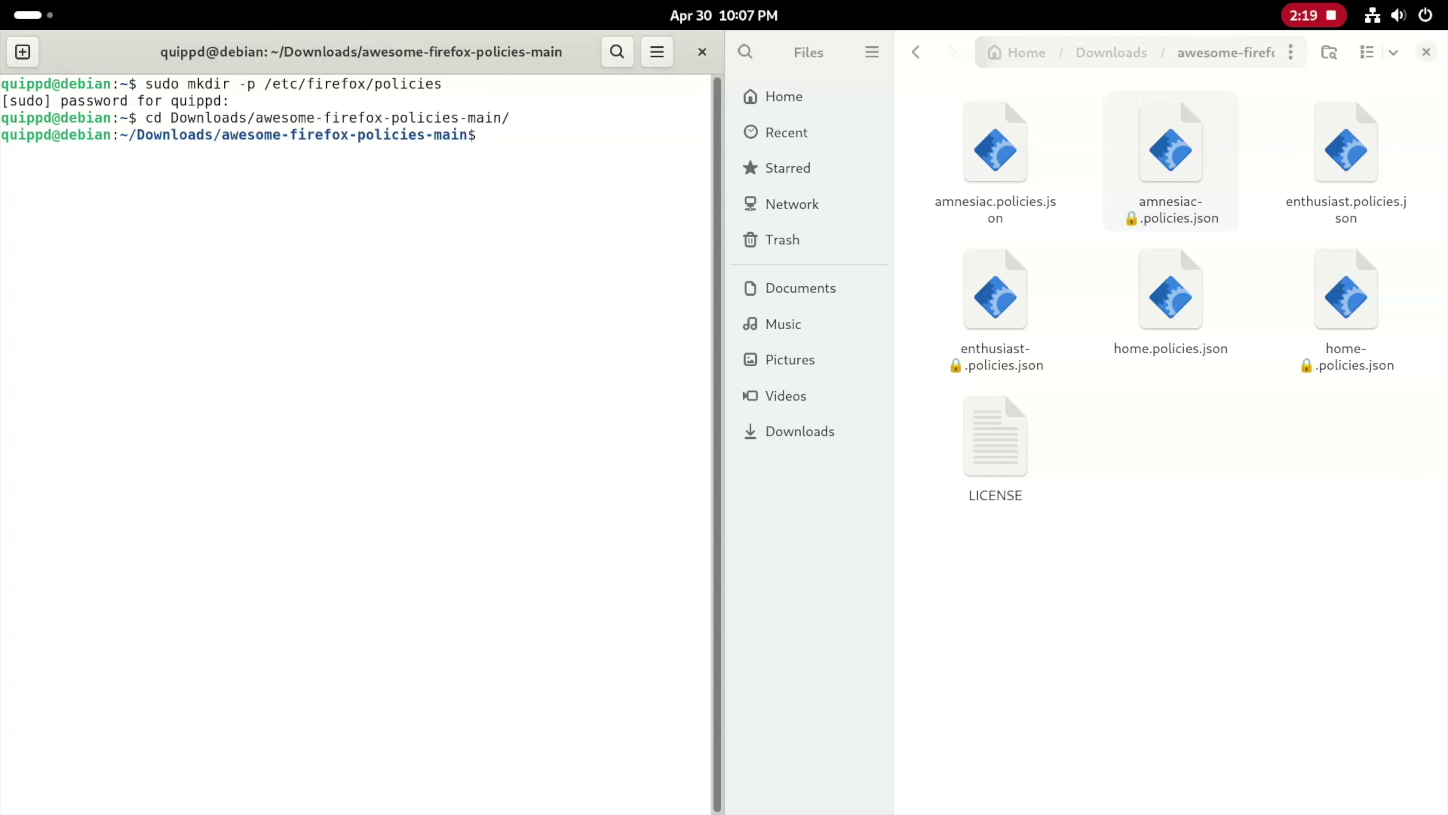